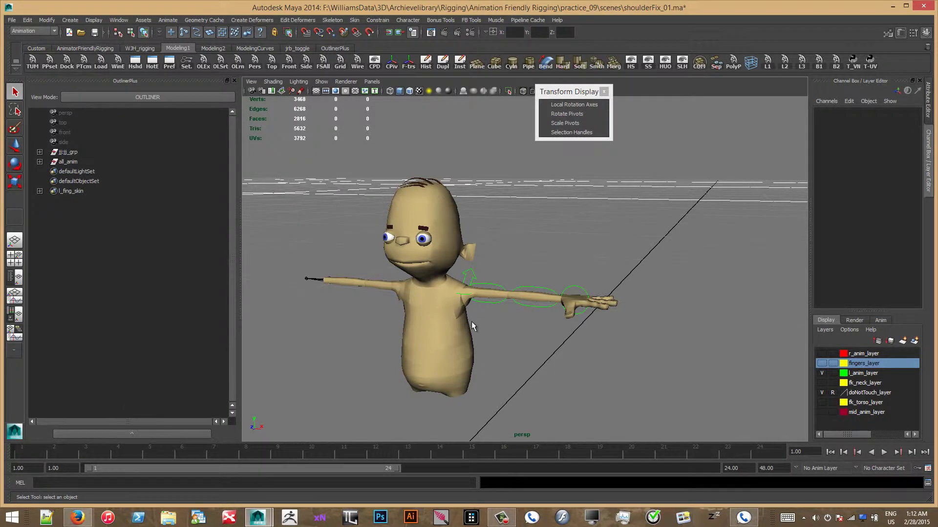
Step: Try rotating the left FK arm orient control about Y to about -121 degrees, swinging the arm across the body
alt+drag(523, 320, 488, 329)
alt+middle_drag(488, 329, 476, 307)
alt+drag(475, 306, 508, 305)
click(490, 318)
key(e)
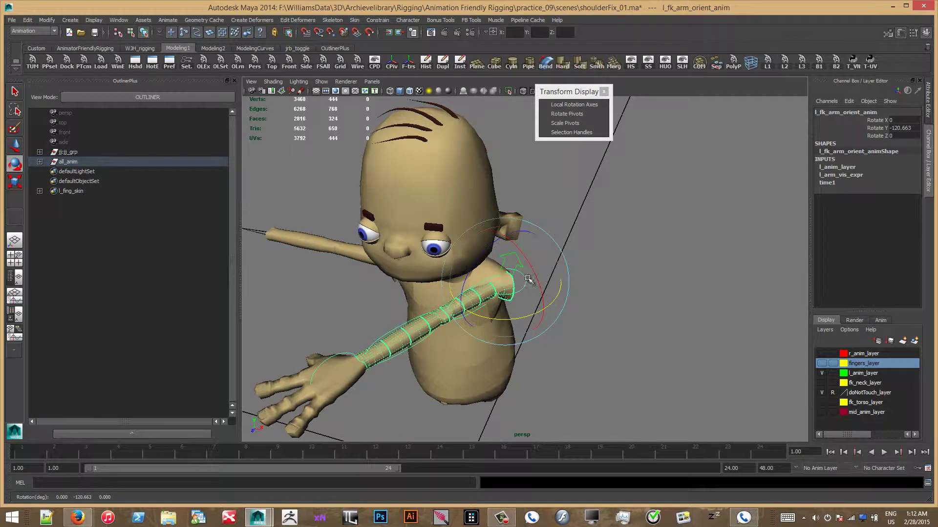
click(534, 288)
Step: Select the left shoulder control and try moving it vertically with the arm swung forward
key(w)
click(518, 263)
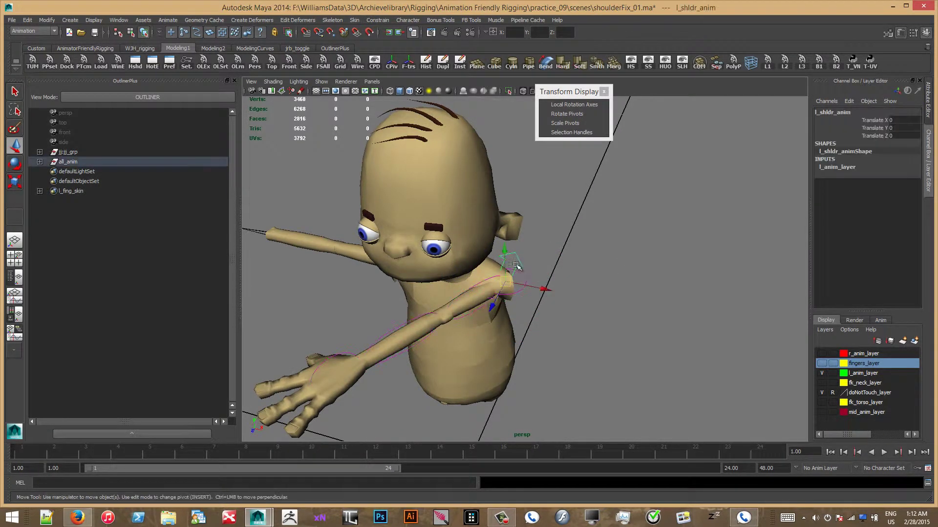
mouse_move(519, 266)
alt+mouse_down()
mouse_move(506, 222)
mouse_move(513, 264)
mouse_move(508, 230)
mouse_move(521, 252)
alt+mouse_up()
Step: Undo the test shoulder moves and the FK arm rotation
key(ctrl+z)
key(ctrl+z)
key(ctrl+z)
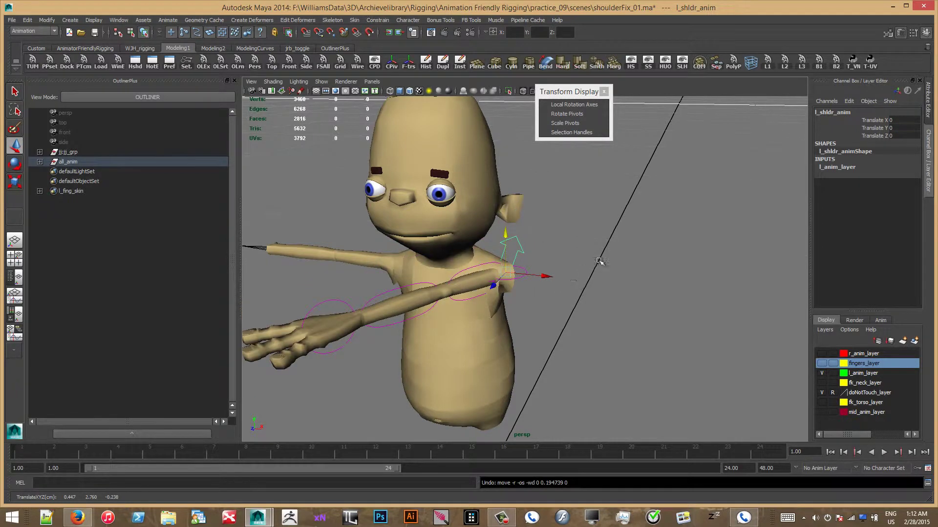
key(ctrl+z)
key(ctrl+z)
key(ctrl+z)
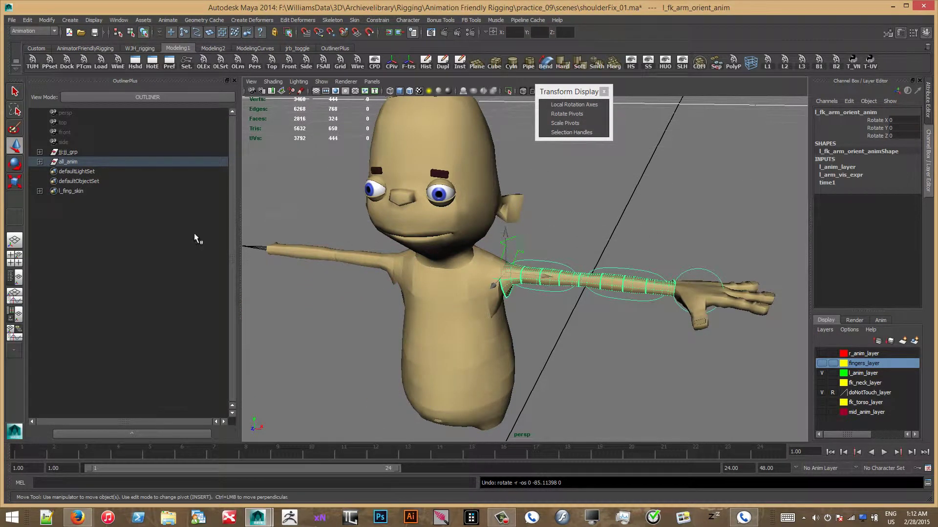
Step: Expand all_anim and settings_grp, select settings_anim and set its L Arm State to ik
click(39, 162)
click(50, 181)
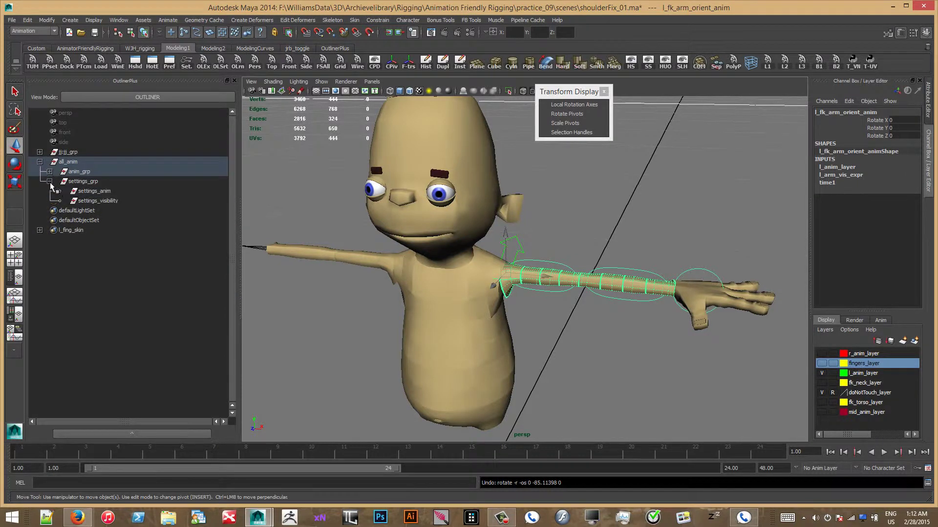
click(94, 192)
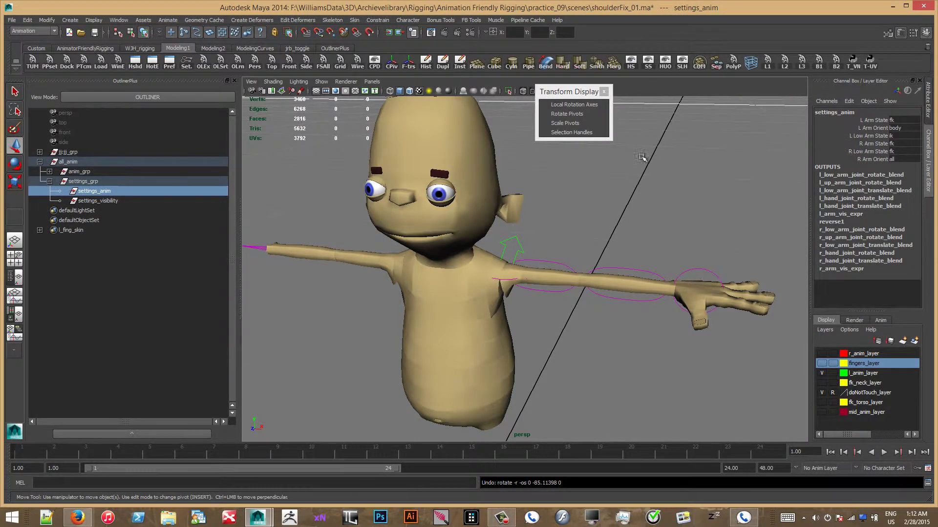
click(901, 121)
click(904, 137)
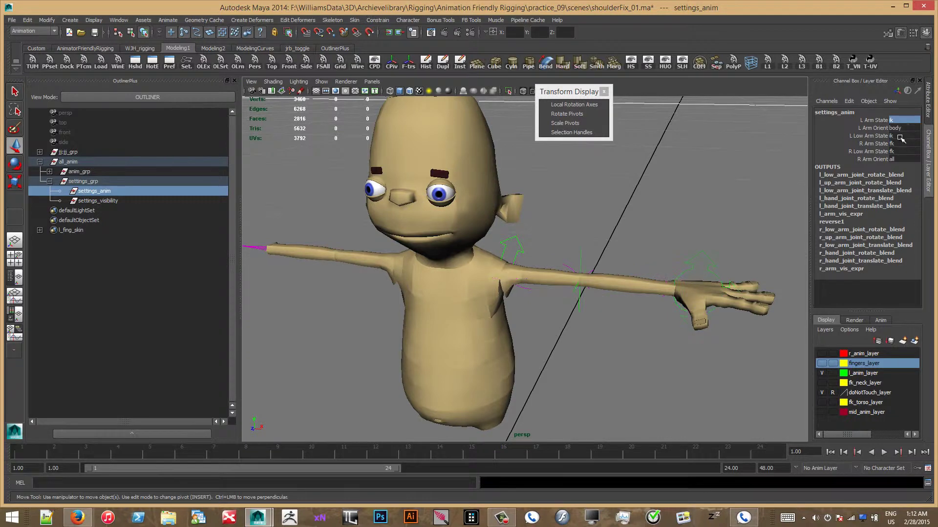
Step: Move the left IK hand control in front of the body to about X 0.62, Z 1.04, deselect it and inspect the shoulder
click(710, 261)
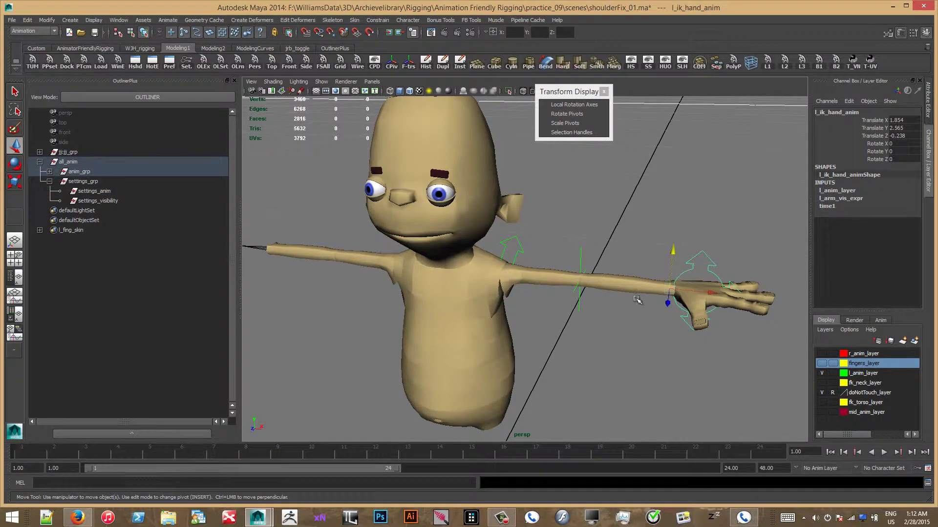
scroll(689, 278, down, 3)
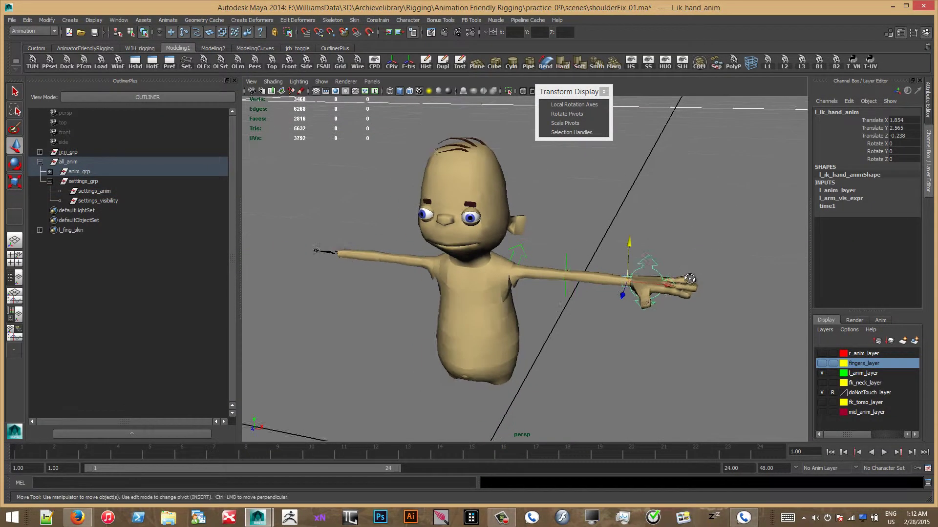
alt+drag(689, 279, 508, 386)
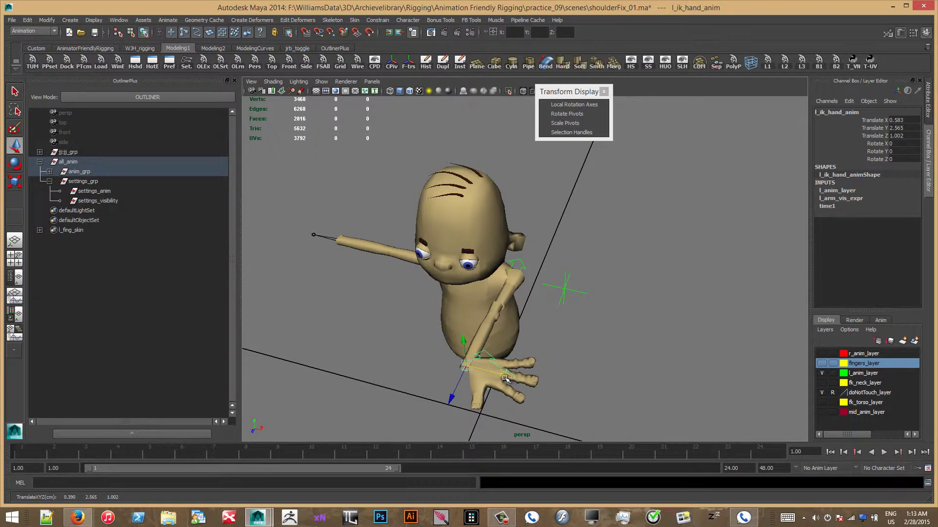
mouse_move(505, 375)
mouse_down()
mouse_move(524, 387)
mouse_move(501, 376)
mouse_move(489, 394)
mouse_move(498, 384)
mouse_move(481, 383)
mouse_move(512, 413)
mouse_move(556, 403)
mouse_move(505, 386)
mouse_up()
alt+drag(523, 335, 635, 274)
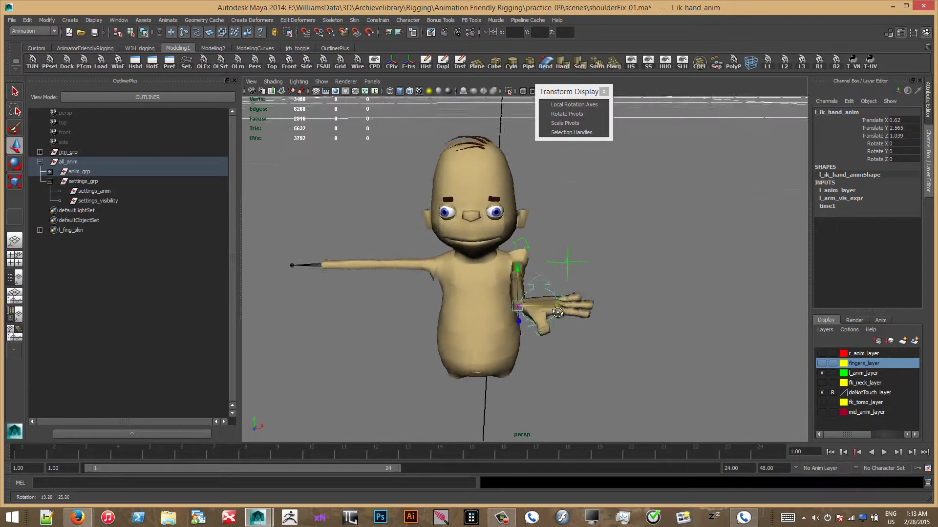
click(654, 259)
alt+drag(539, 307, 542, 260)
click(552, 278)
click(593, 263)
alt+right_drag(597, 261, 615, 293)
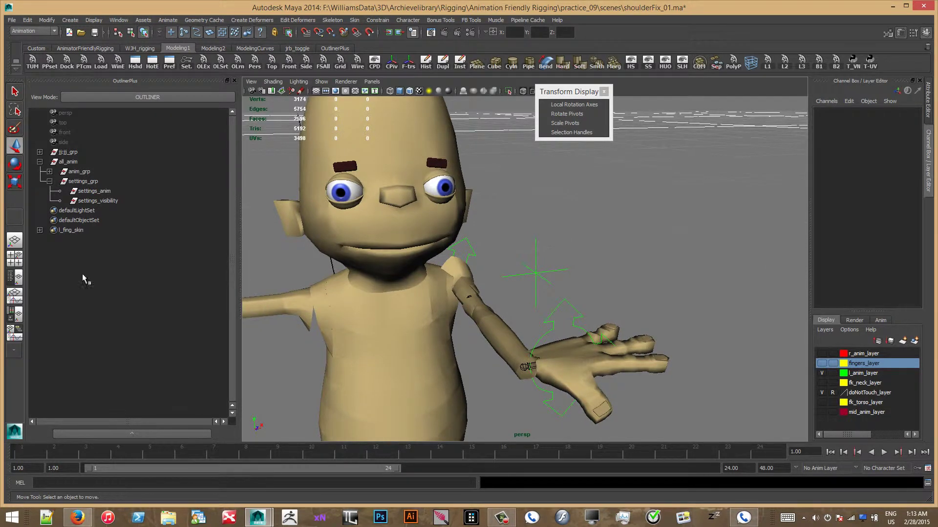
Step: Expand anim_grp through l_arm_all_grp, l_shldr_grp, l_arm_grp and l_fk_arm_orient_loc, then expand and select l_fk_arm_orient_anim
click(49, 172)
click(59, 210)
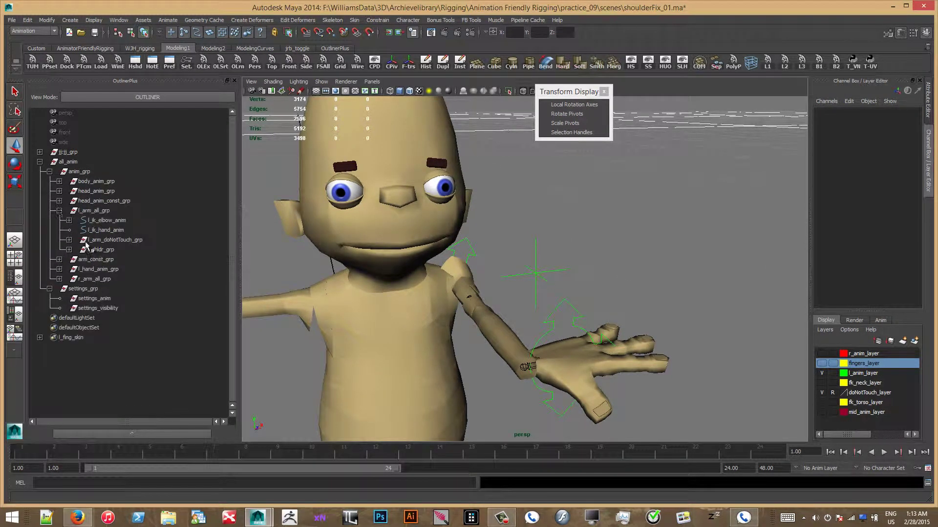
click(69, 250)
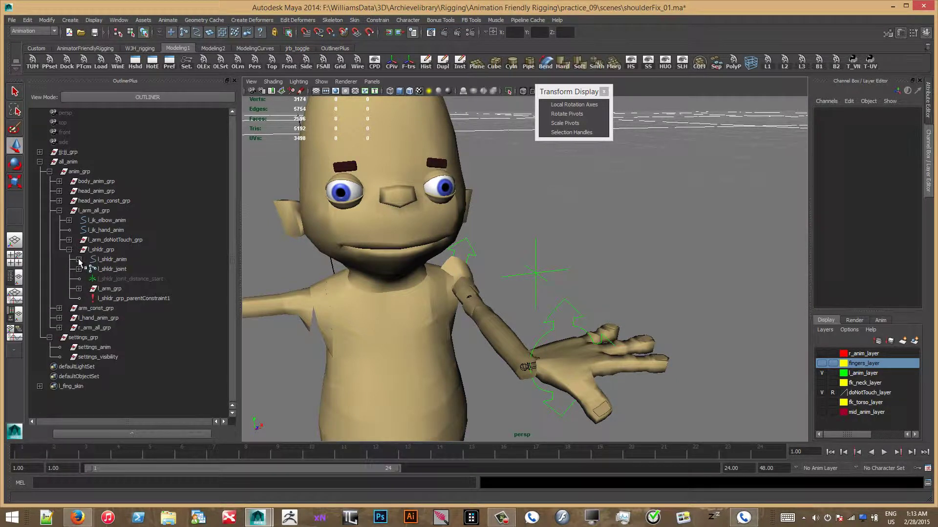
click(79, 289)
click(88, 299)
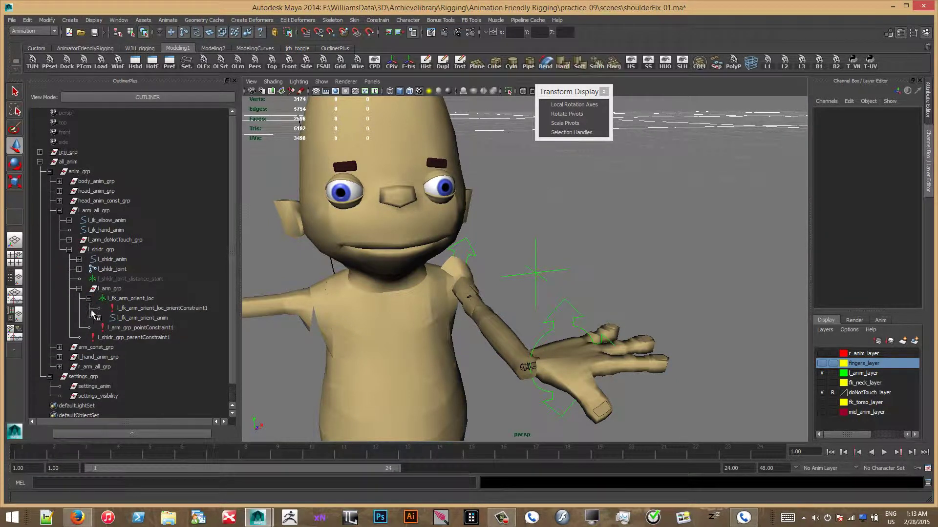
click(99, 318)
click(159, 319)
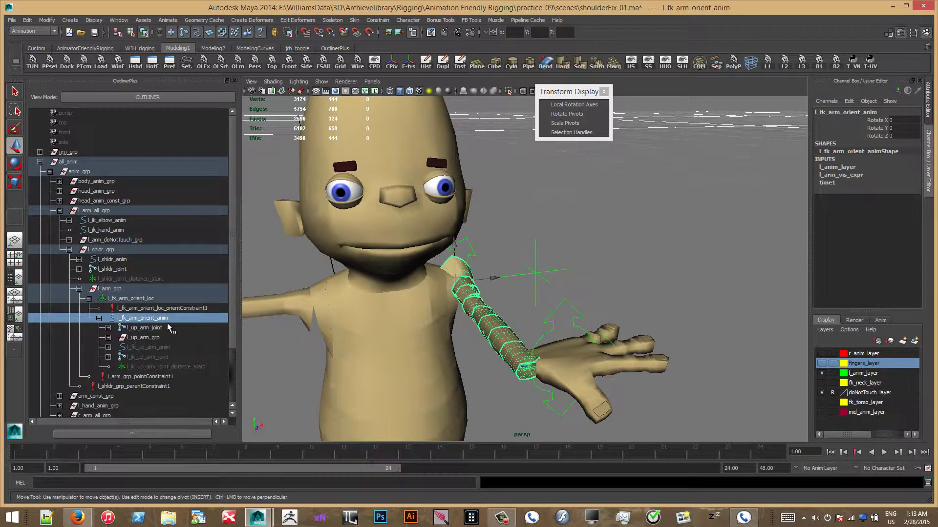
scroll(161, 325, down, 3)
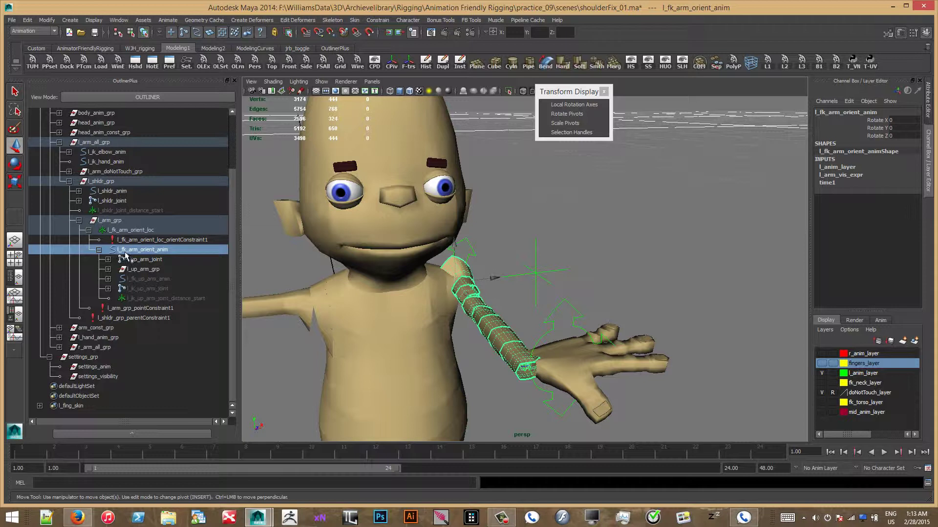
middle_drag(125, 255, 301, 270)
middle_drag(156, 252, 122, 237)
click(147, 260)
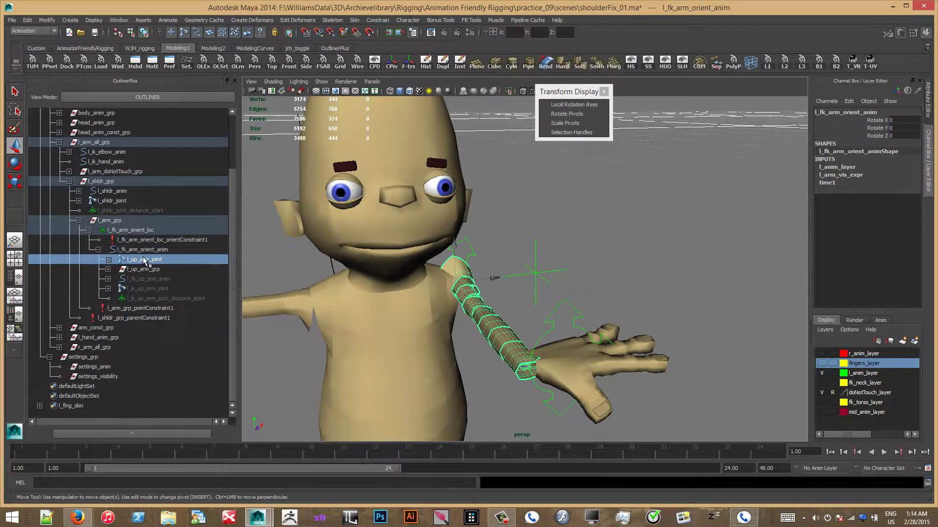
Step: Try rotating l_fk_arm_orient_anim about -19 degrees in Y while the arm is in IK, and undo the rotation
click(153, 250)
middle_drag(131, 270, 480, 313)
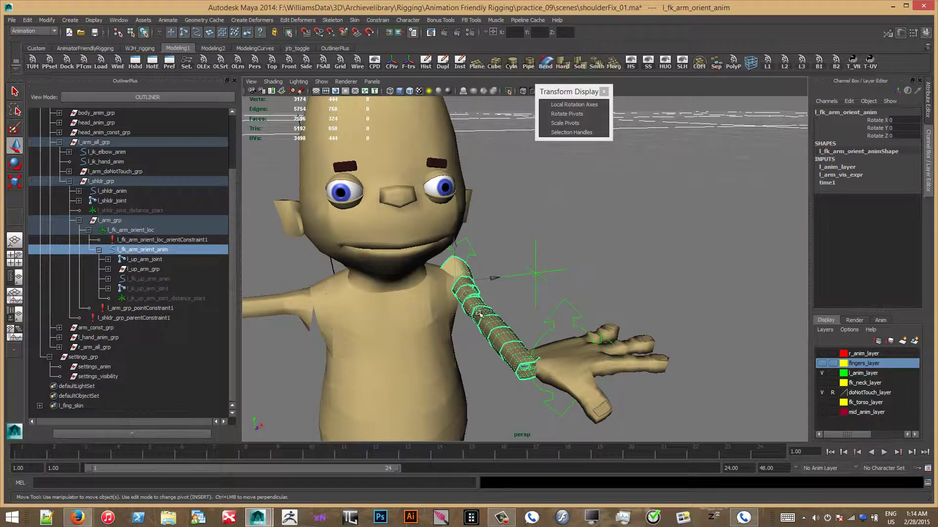
key(e)
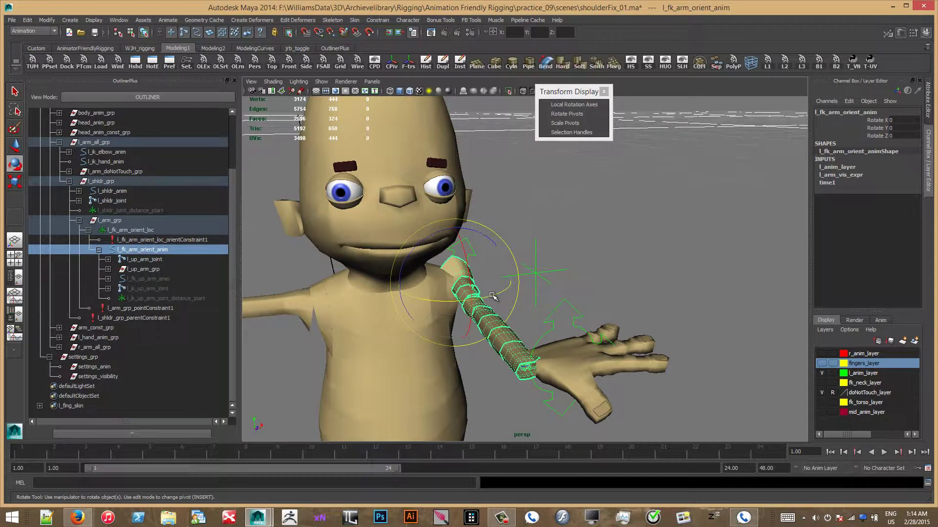
mouse_move(493, 295)
mouse_down()
mouse_move(467, 304)
mouse_move(500, 293)
mouse_up()
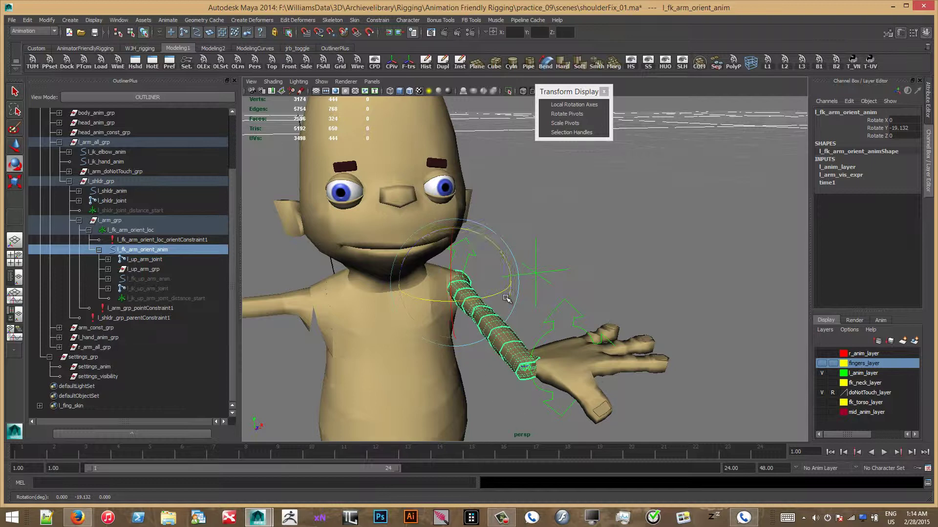
key(ctrl+z)
Step: Group l_fk_arm_orient_anim under a new parent group inside l_fk_arm_orient_loc and expand that group
click(155, 269)
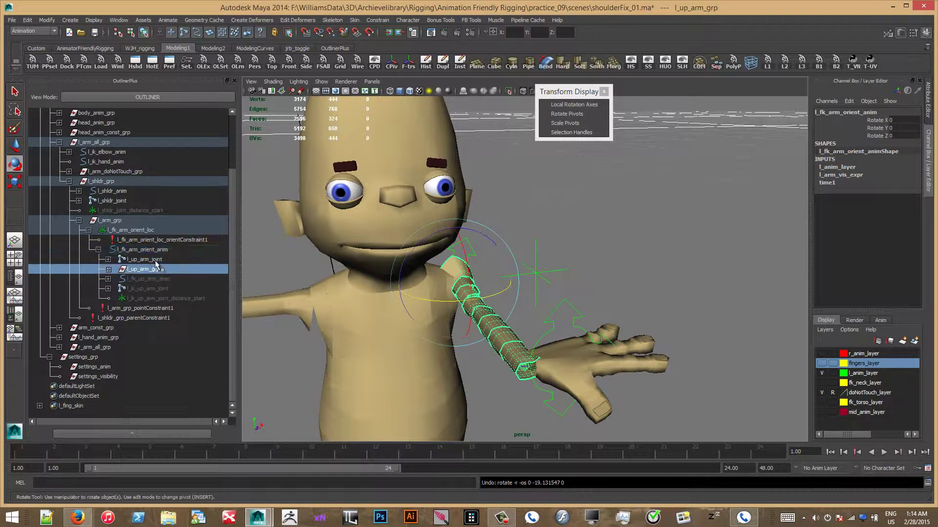
click(157, 250)
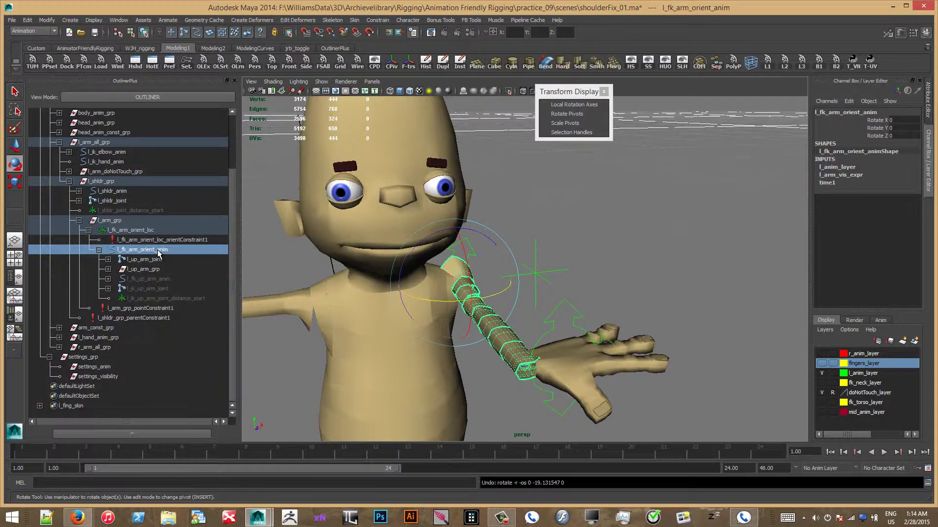
key(ctrl+g)
click(99, 299)
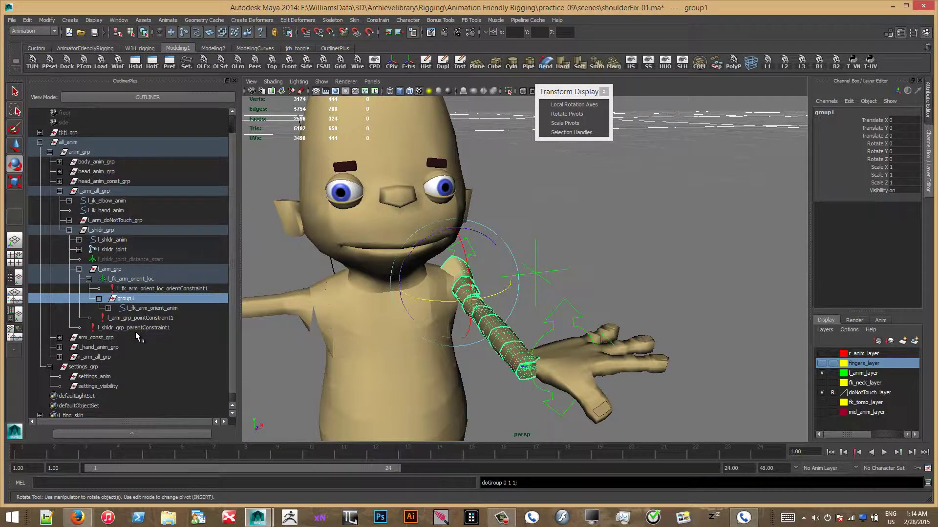
Step: Create an empty group with nothing selected and parent it under l_fk_arm_orient_loc
scroll(136, 337, down, 1)
click(109, 413)
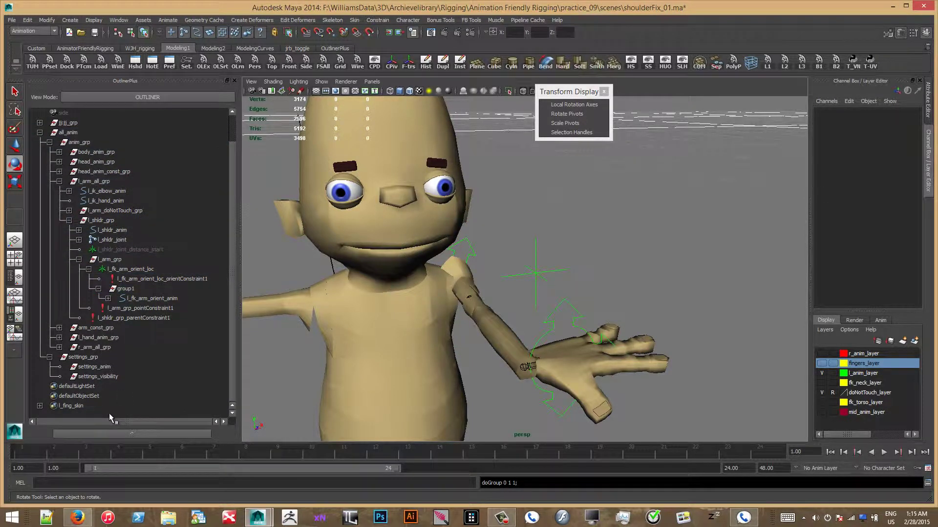
key(ctrl+g)
middle_drag(71, 388, 187, 391)
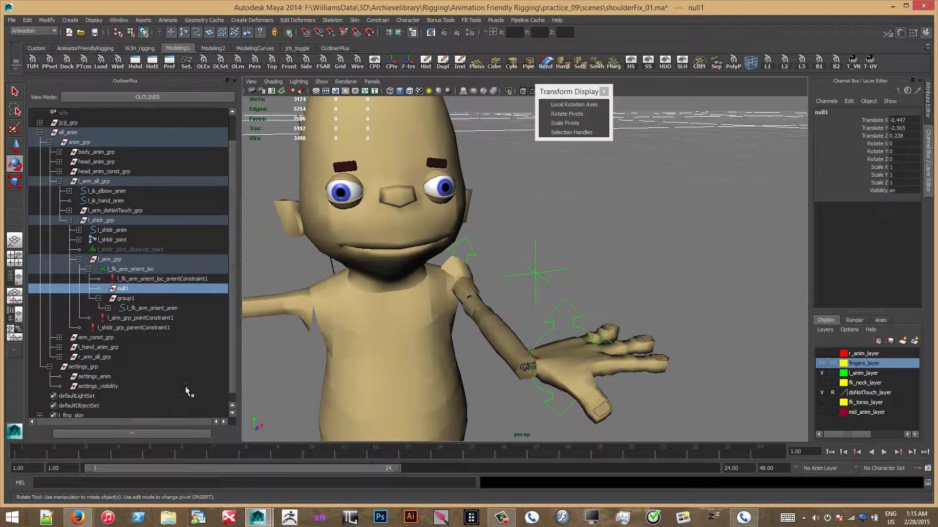
Step: Copy the pivot of l_fk_arm_orient_anim onto its new parent group and the empty group, and check both pivots
click(141, 300)
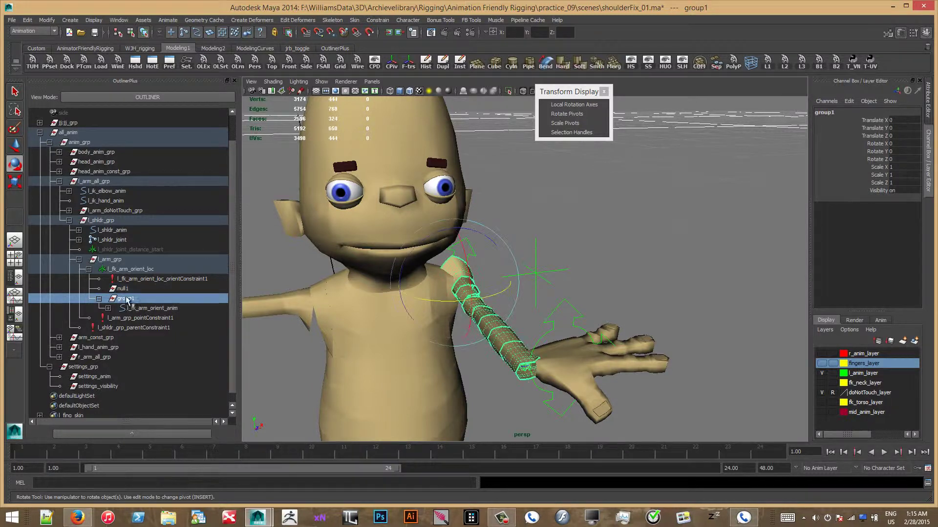
key(f)
scroll(584, 216, down, 3)
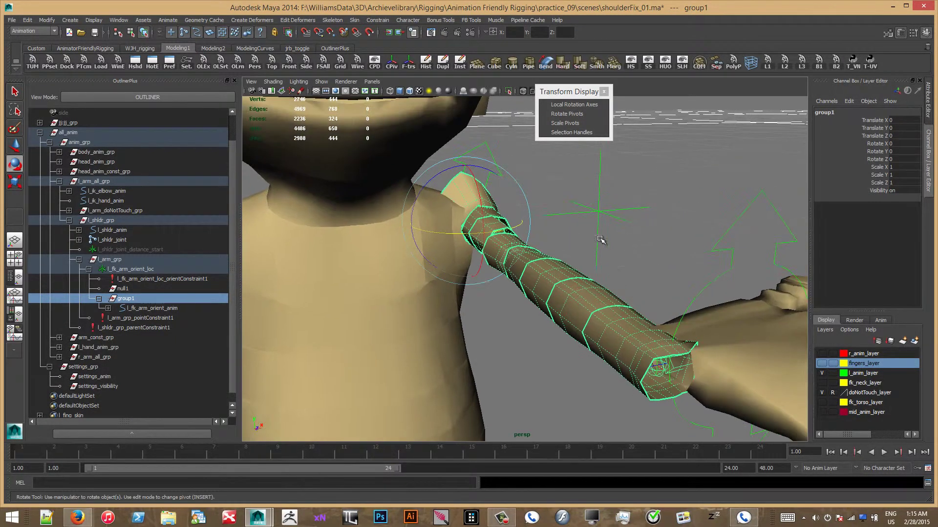
click(141, 308)
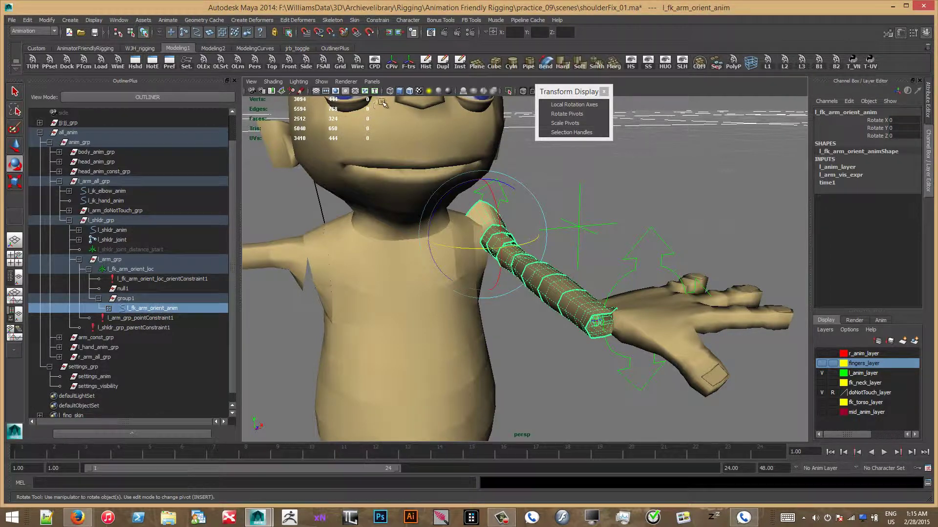
click(140, 48)
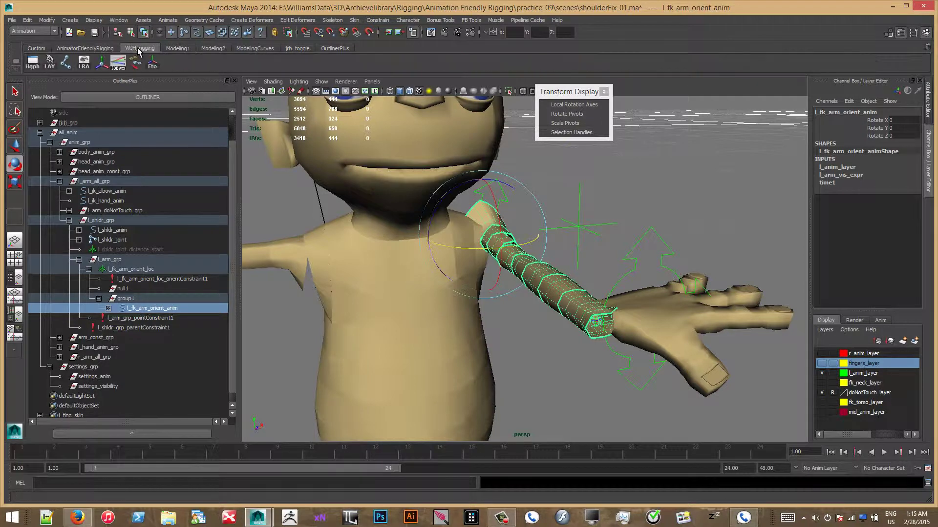
click(85, 48)
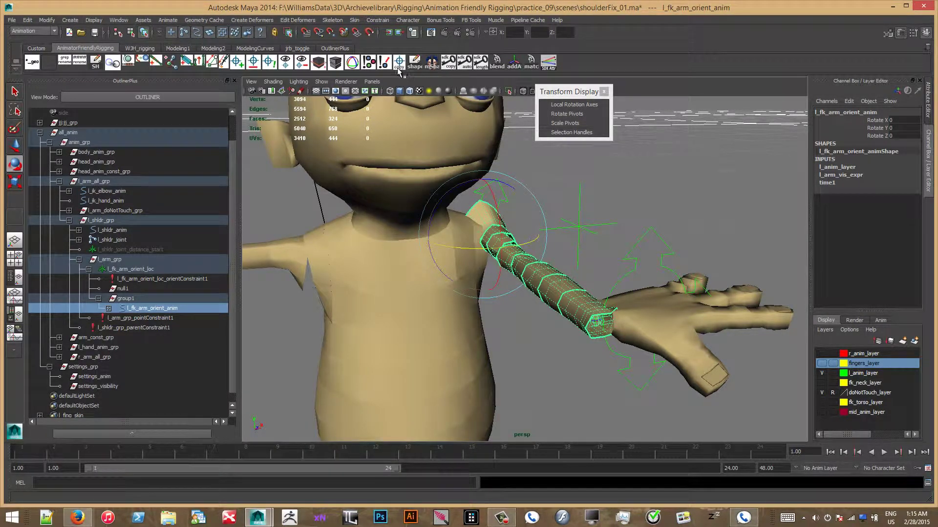
click(131, 299)
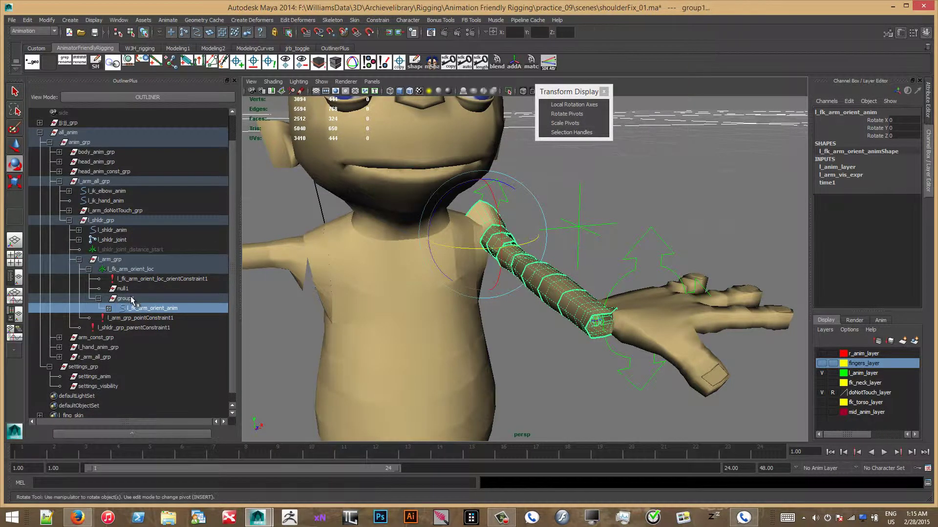
ctrl+click(123, 288)
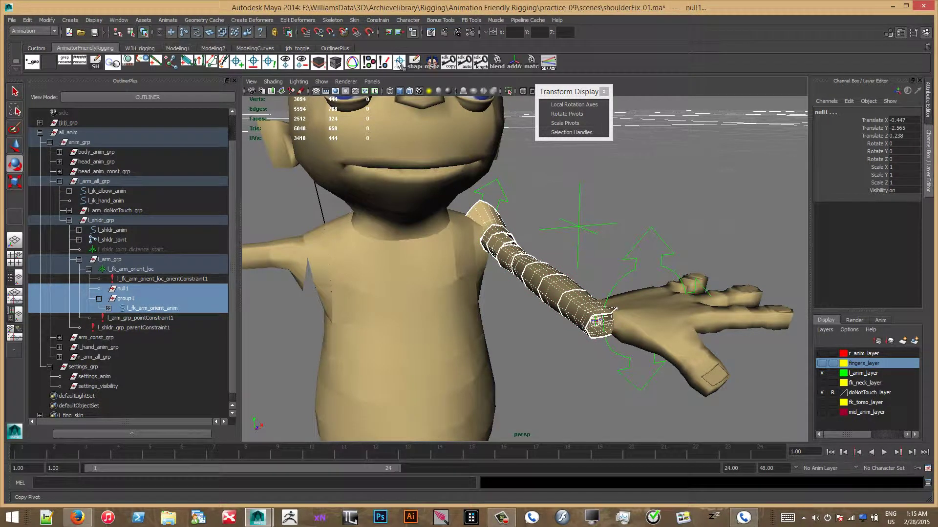
click(399, 63)
click(121, 299)
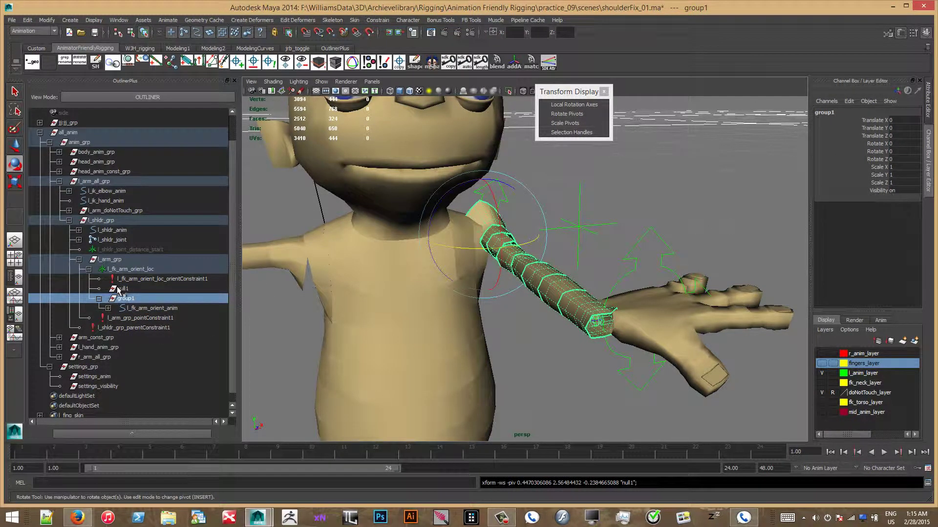
click(121, 289)
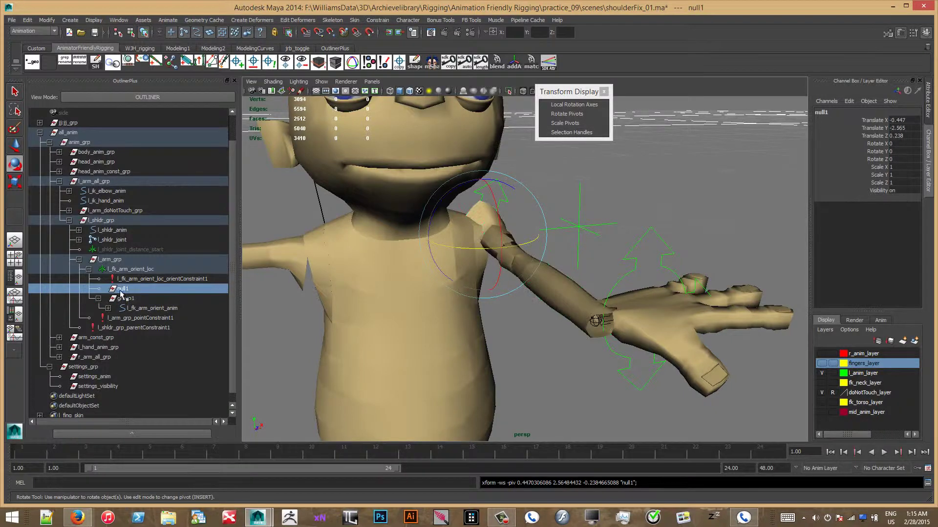
Step: Freeze the translate, rotate and scale transformations of the empty group null1, and view the Freeze Transformations options
click(131, 299)
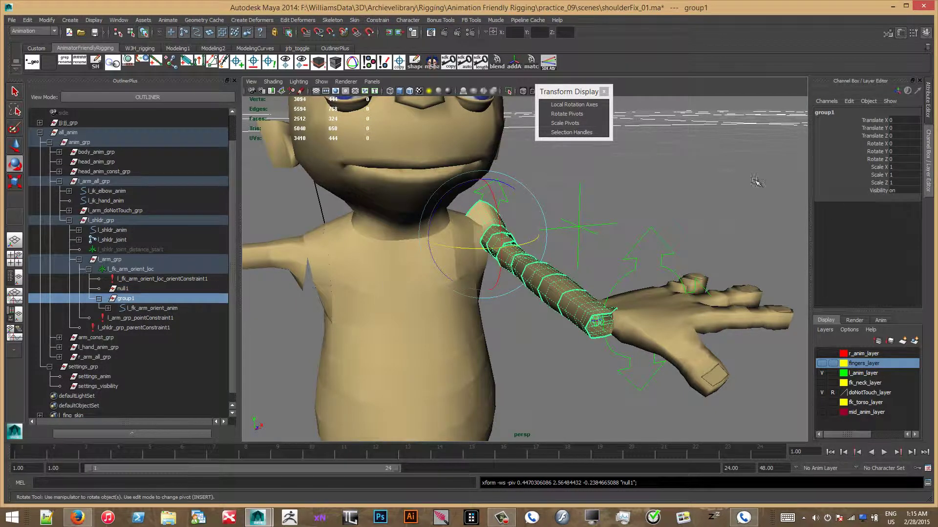
click(121, 289)
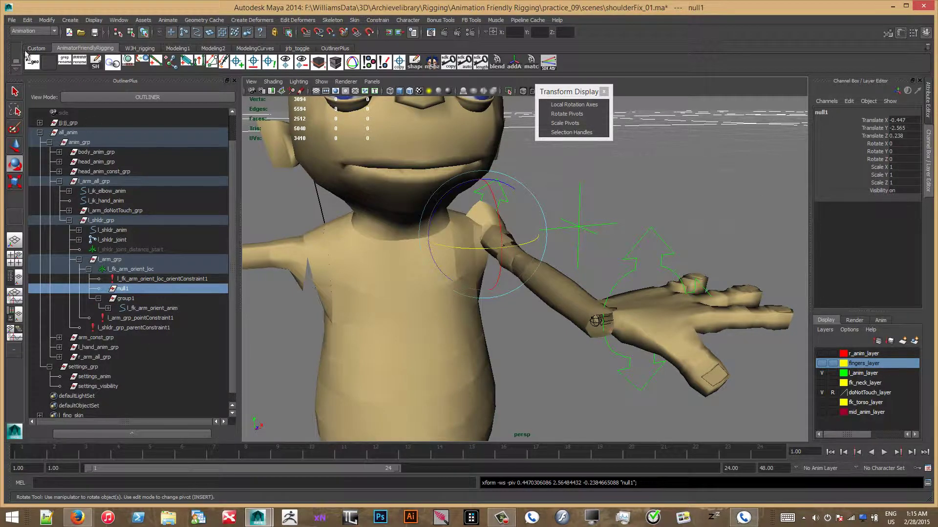
click(47, 20)
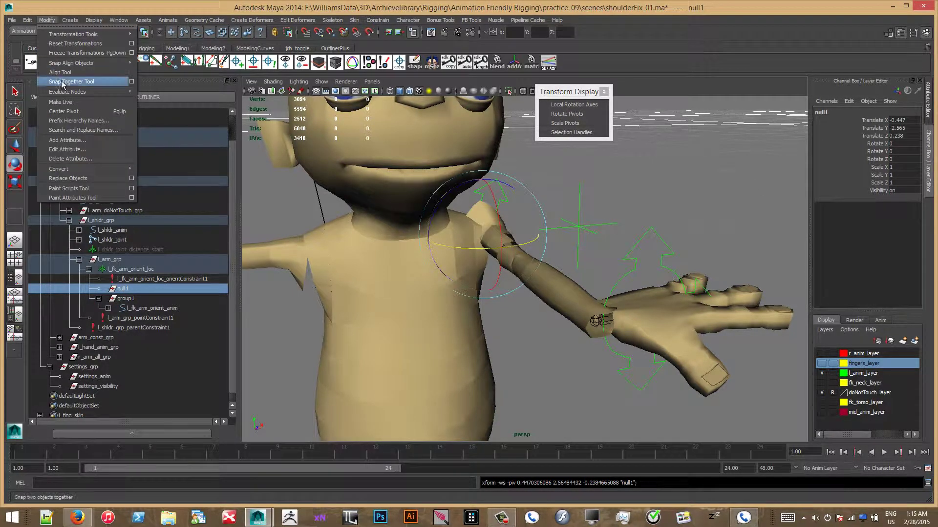
click(74, 53)
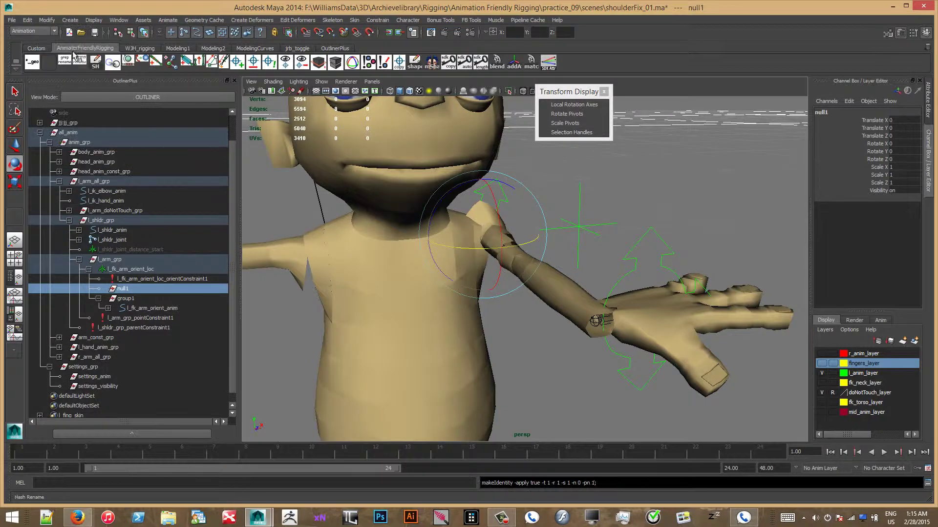
click(47, 20)
mouse_move(96, 63)
click(132, 53)
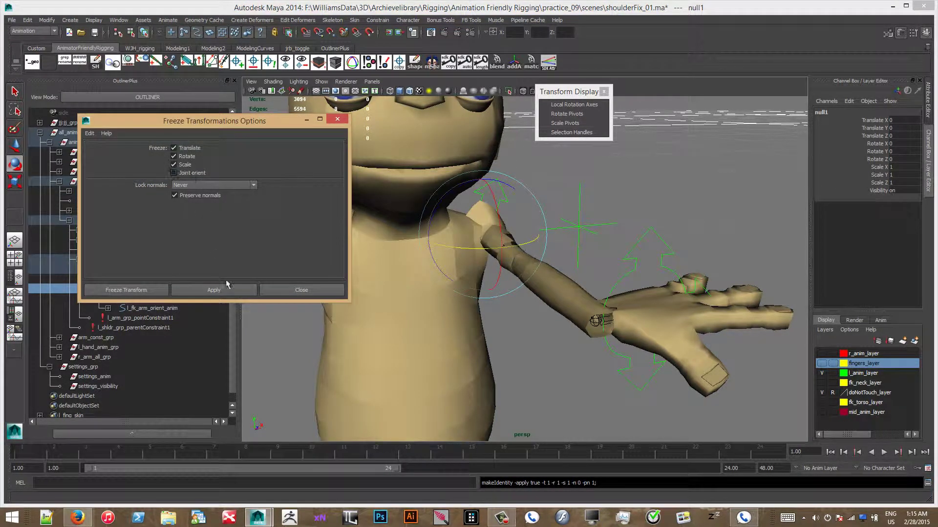
click(303, 289)
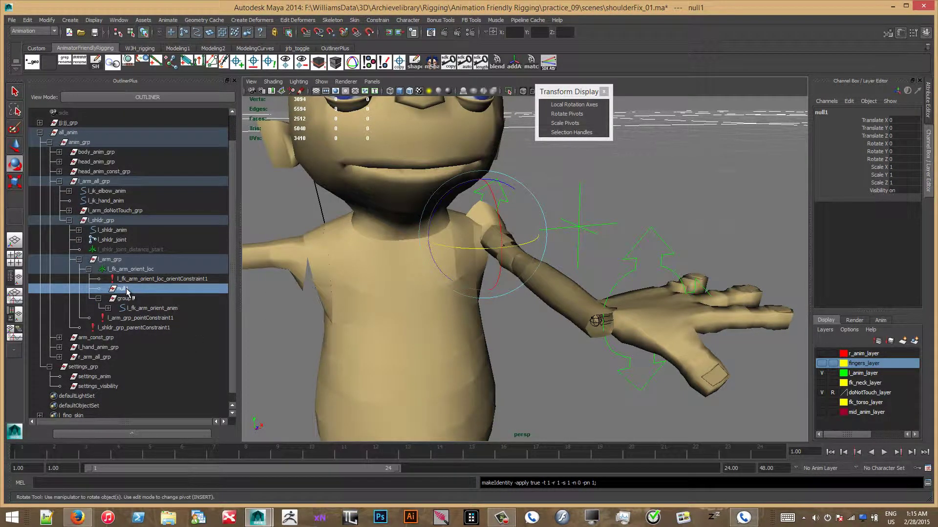
Step: Rename the empty group as aimShoulderFix and the parent group of l_fk_arm_orient_anim as aimSwitch
double_click(127, 290)
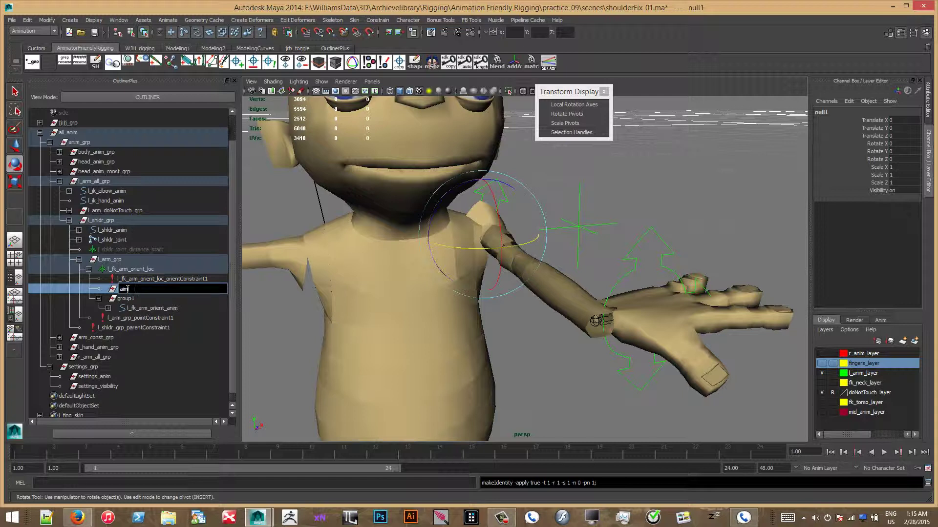
text(aimShoulderFix)
key(Return)
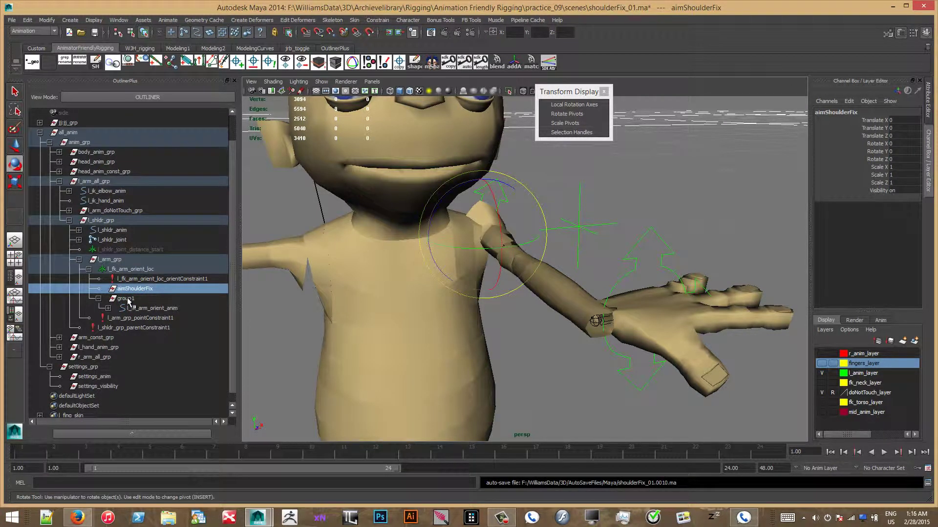
double_click(126, 299)
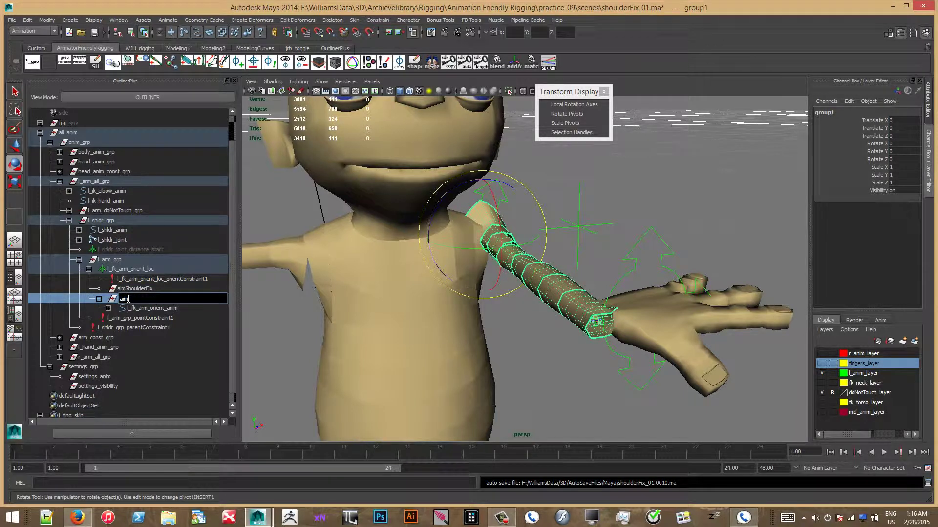
text(aimSwitch)
key(Return)
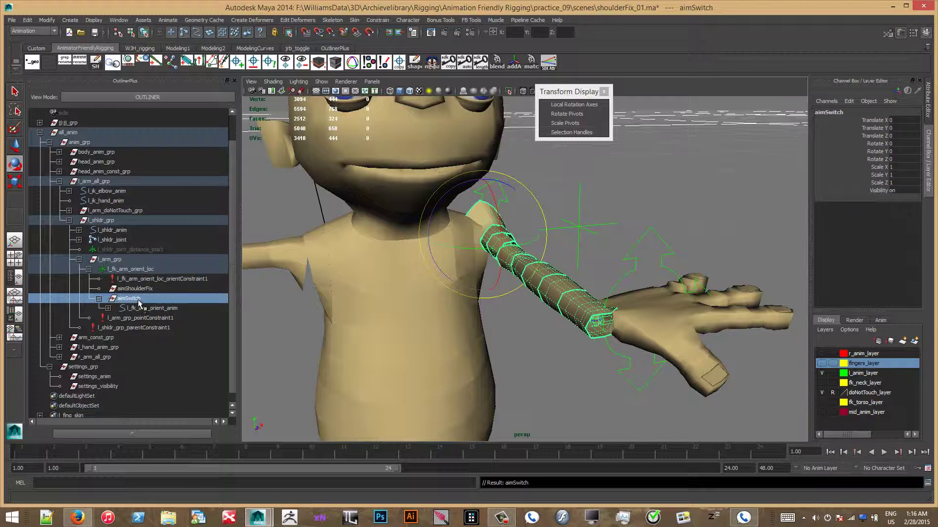
click(147, 309)
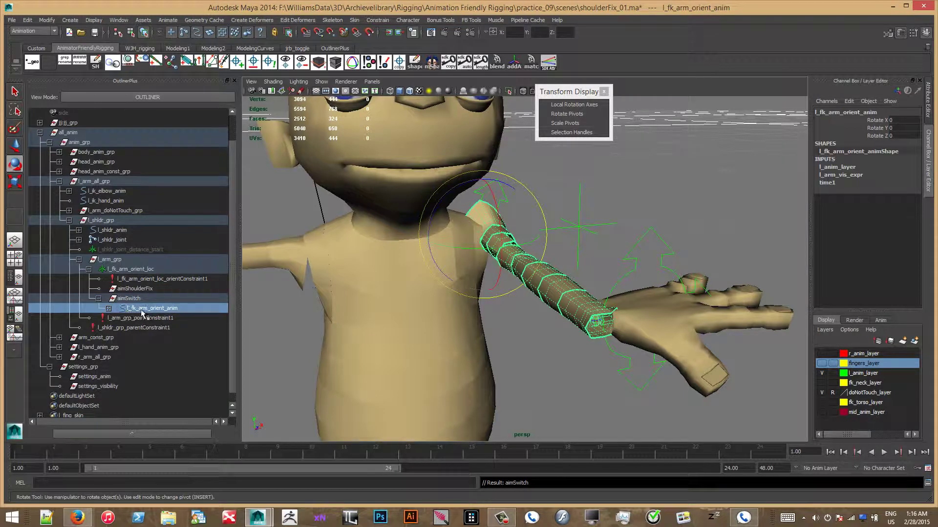
click(139, 290)
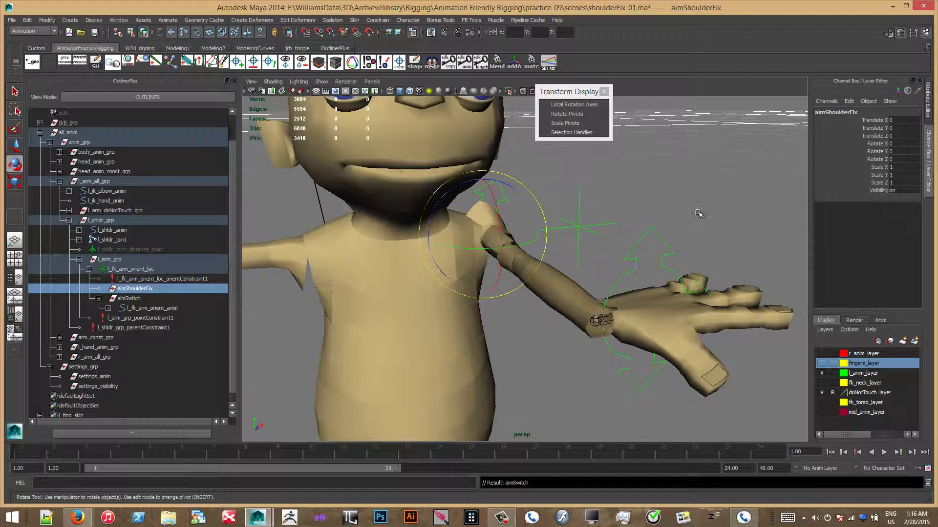
click(129, 298)
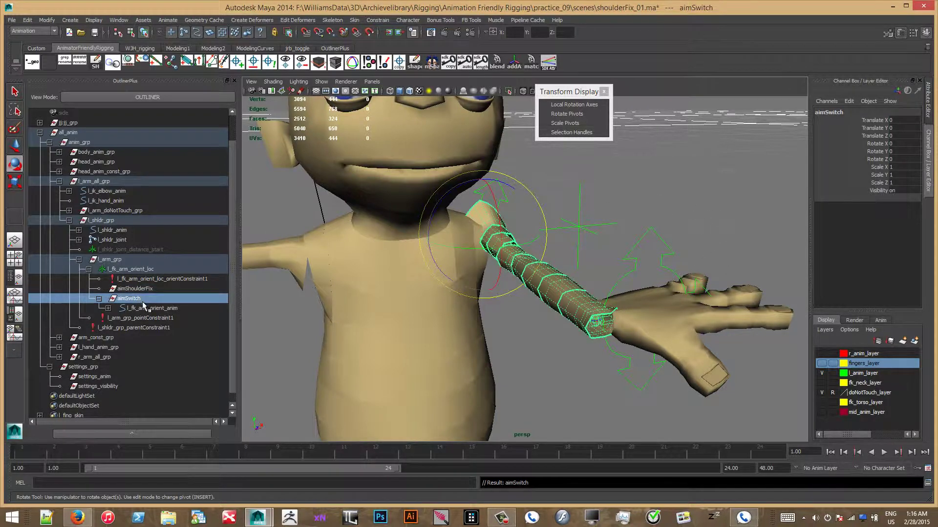
click(144, 308)
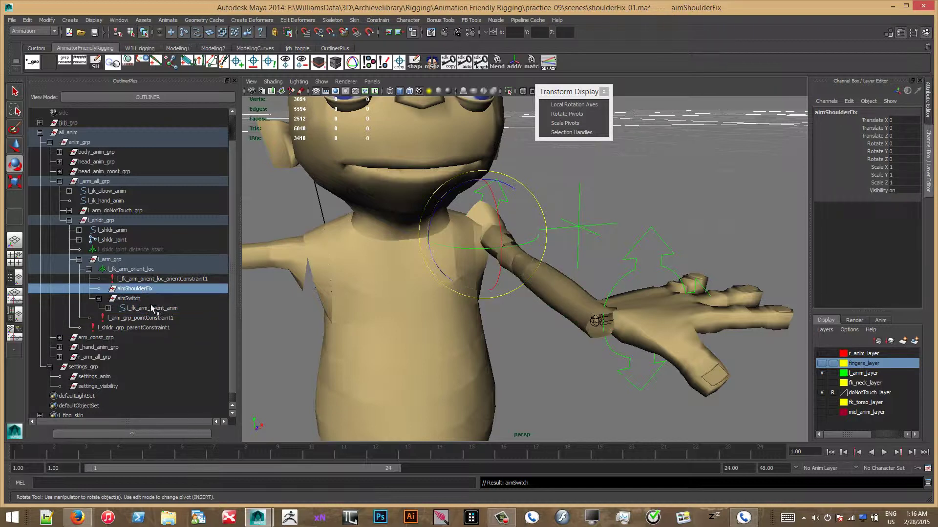
Step: Create an aim constraint that makes the aimShoulderFix group aim at l_ik_hand_anim
click(673, 236)
click(664, 258)
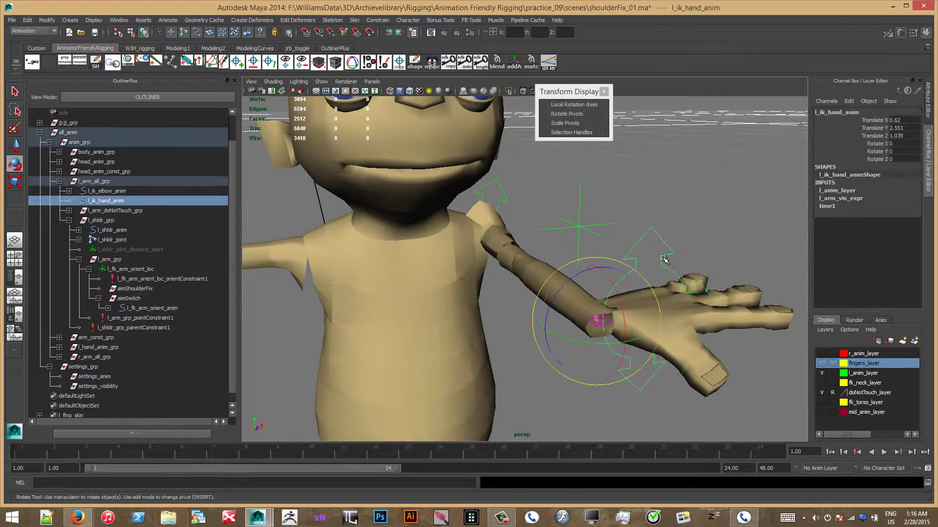
scroll(686, 268, down, 4)
alt+drag(686, 268, 654, 229)
click(693, 195)
alt+drag(693, 196, 610, 255)
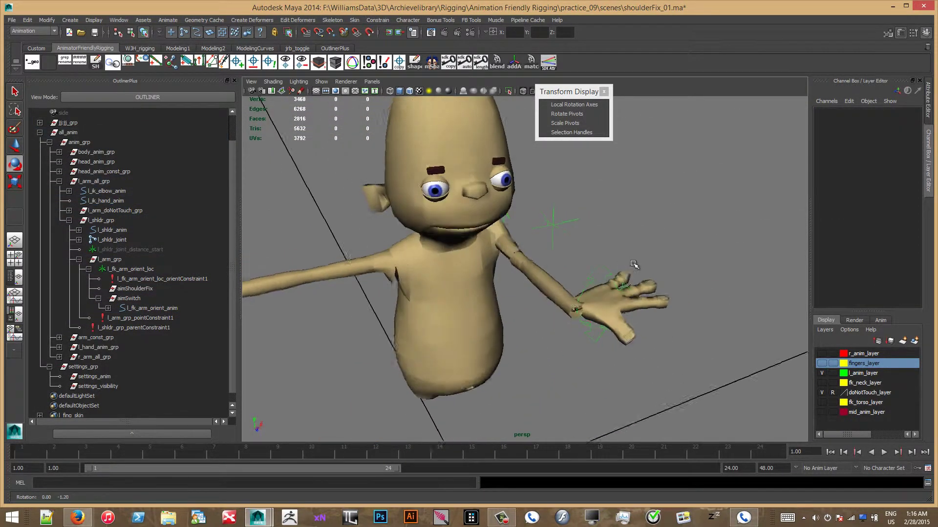
click(610, 255)
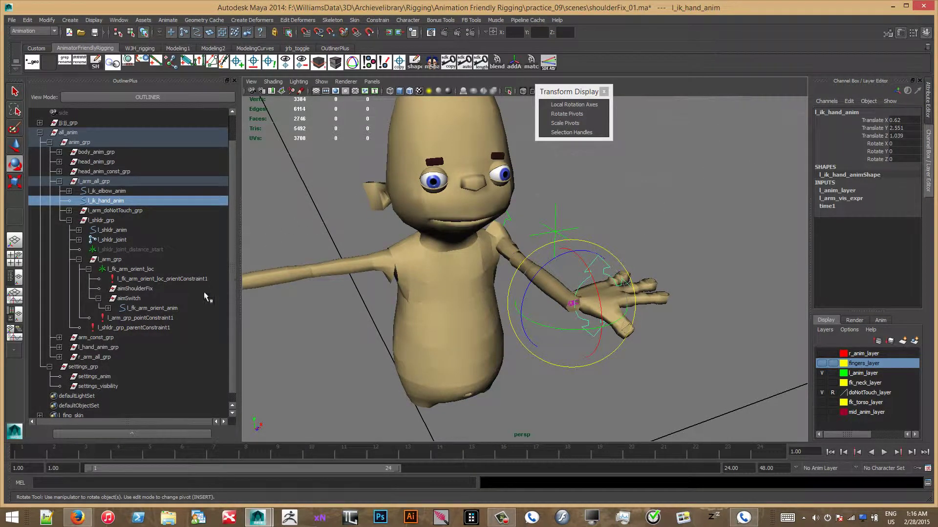
ctrl+click(132, 289)
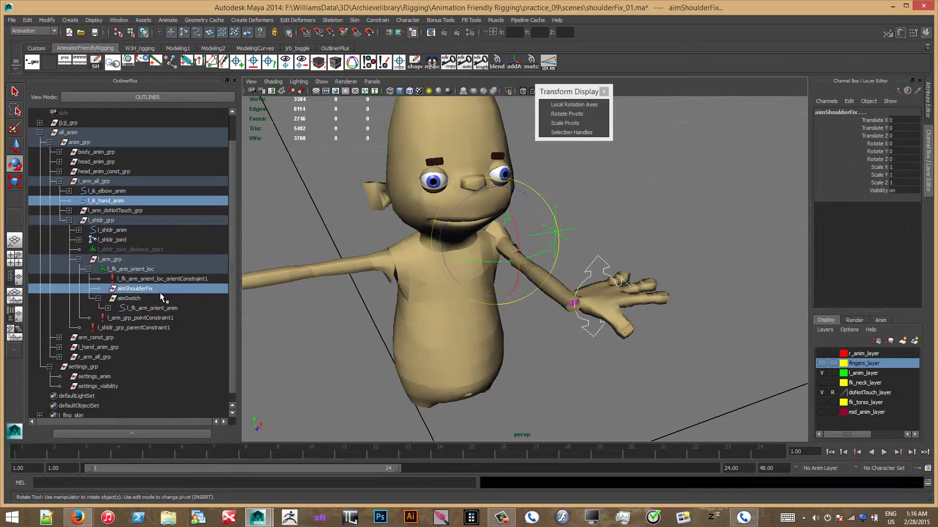
click(377, 20)
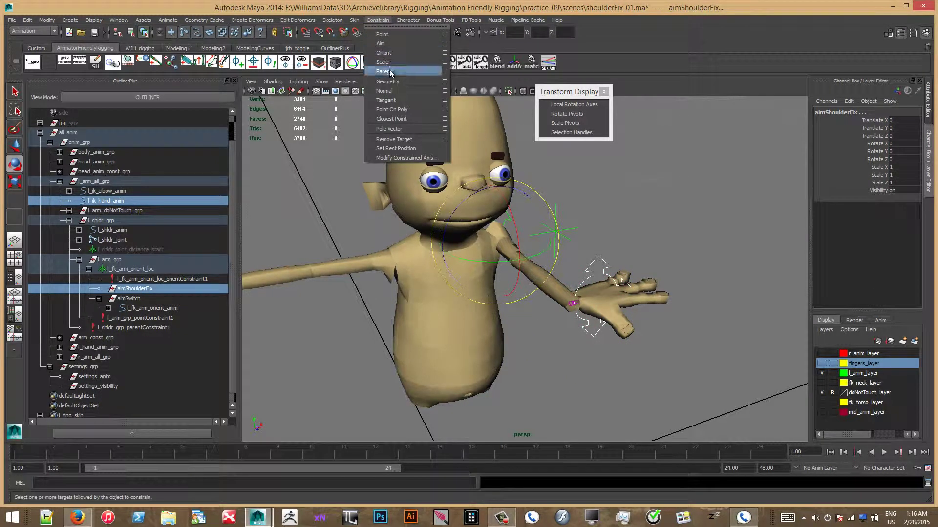
click(382, 44)
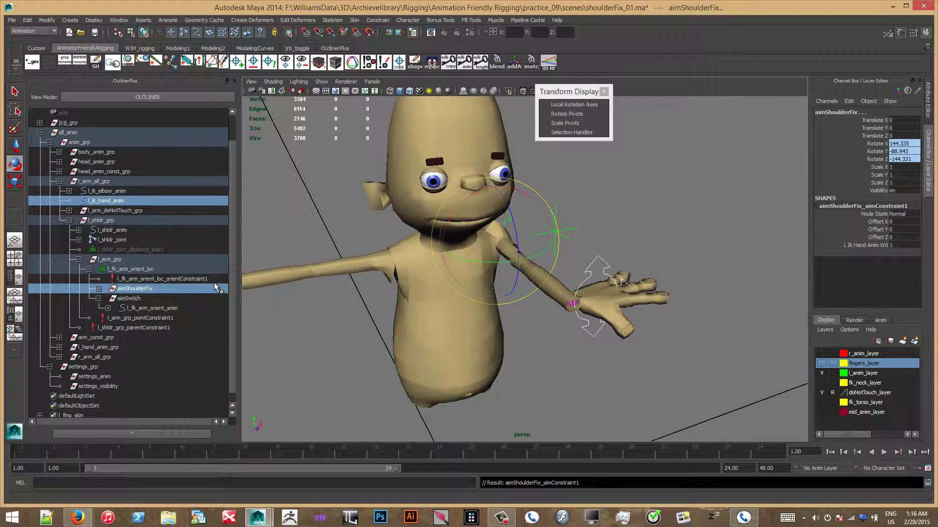
Step: Display the local rotation axes of aimShoulderFix and l_ik_elbow_anim, and compare their orientations
click(138, 299)
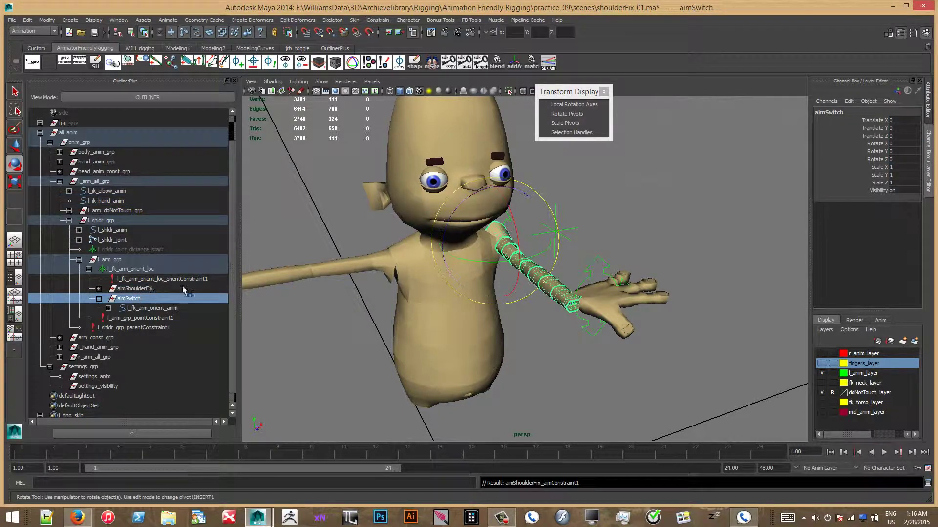
scroll(617, 209, up, 5)
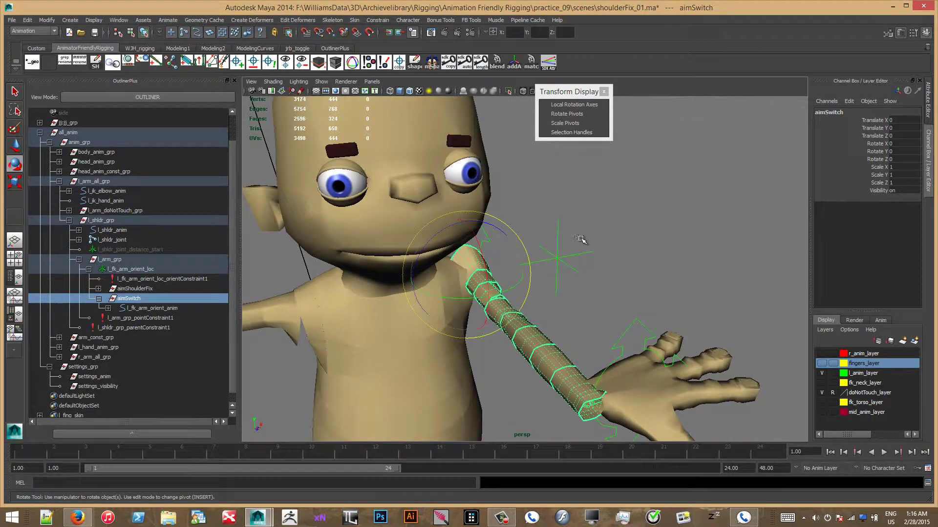
click(581, 239)
click(558, 259)
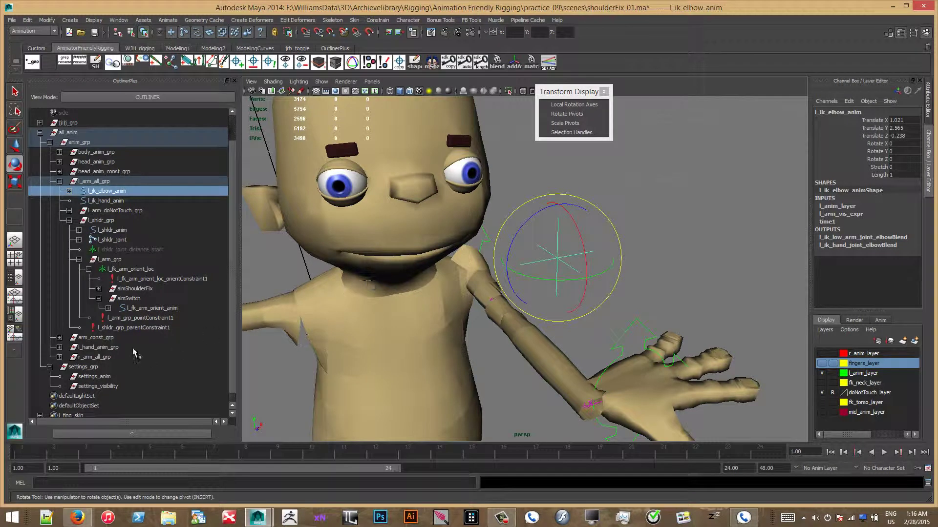
click(129, 289)
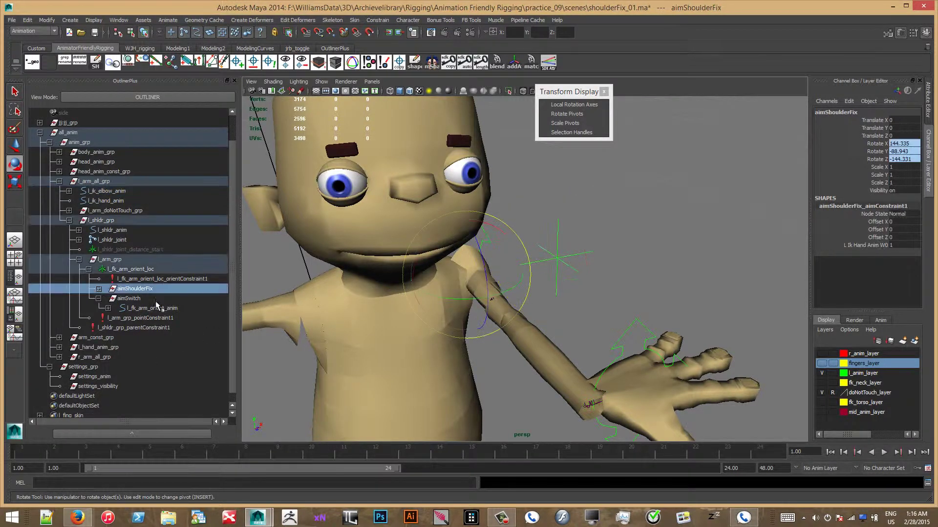
shift+click(555, 260)
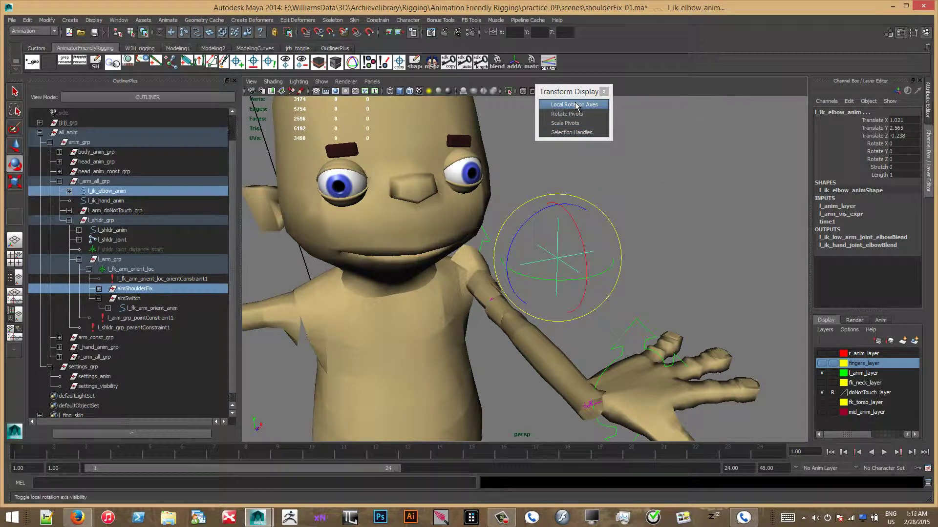
click(681, 194)
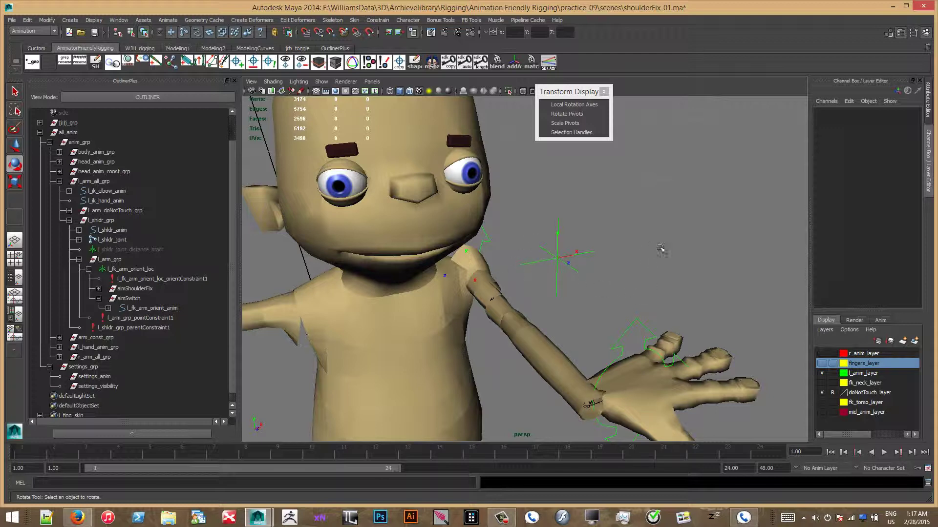
alt+drag(591, 258, 614, 246)
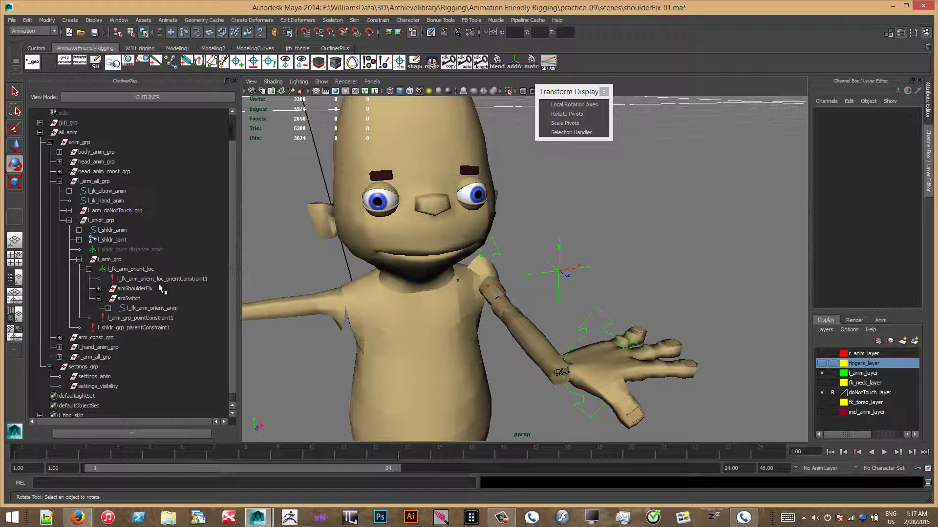
Step: Expand aimShoulderFix, open the full attributes of its aim constraint, and examine the Aim Vector
click(99, 289)
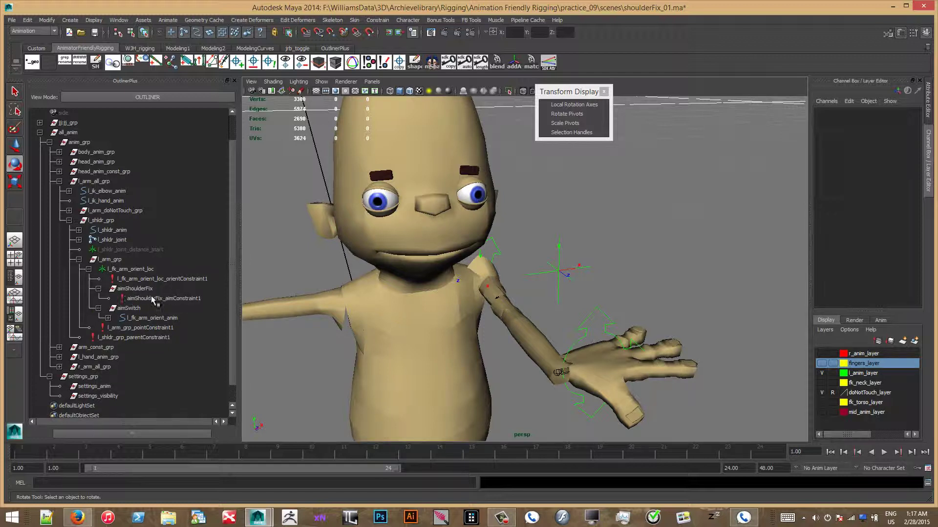
click(164, 299)
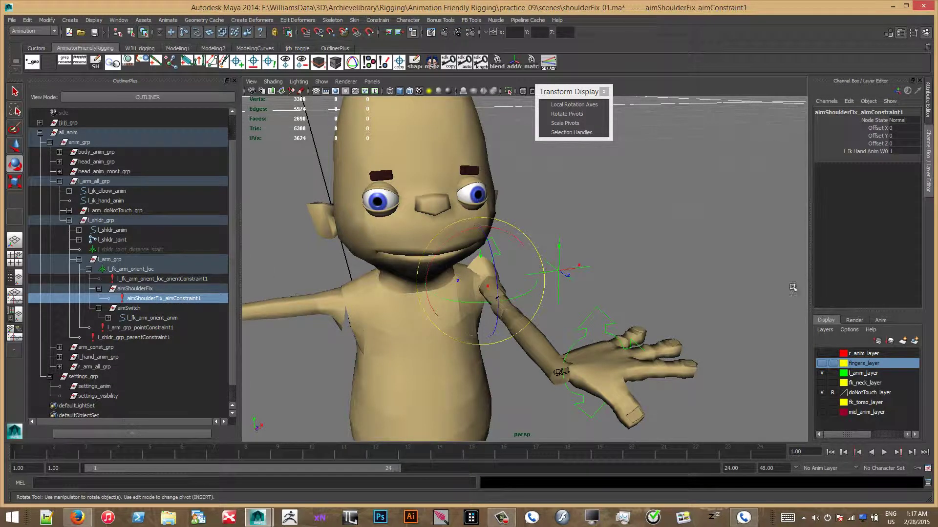
click(928, 101)
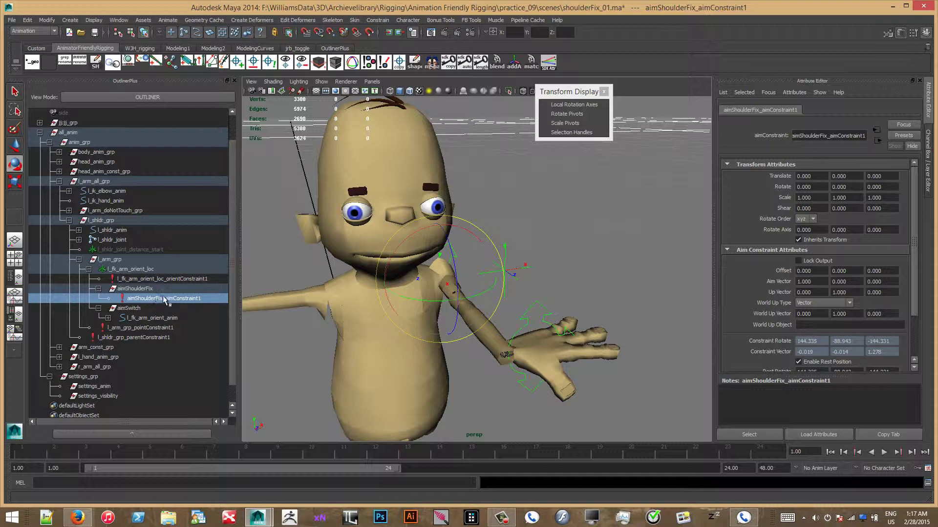
click(821, 282)
Step: Test moving l_ik_hand_anim slightly along X, and inspect the left arm and shoulder axes up close
click(536, 307)
alt+drag(542, 333, 523, 316)
key(w)
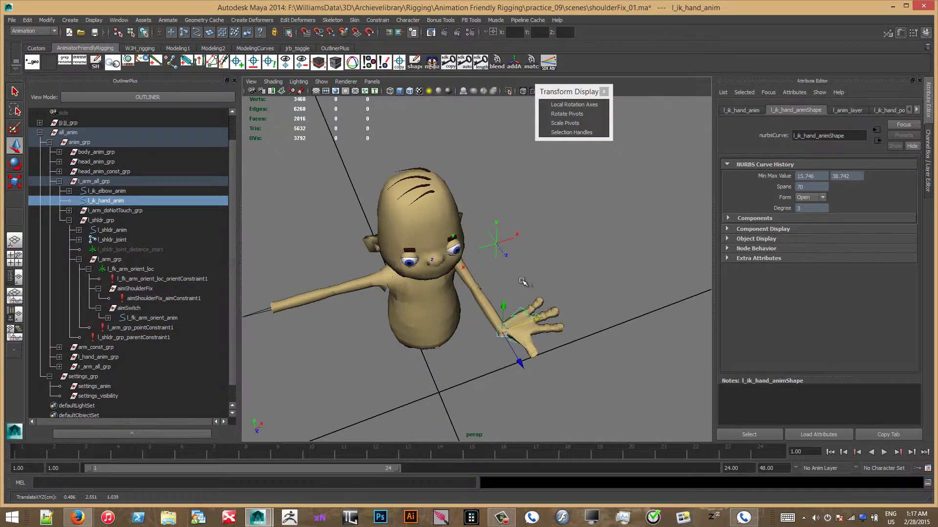
alt+drag(530, 281, 493, 338)
scroll(501, 329, up, 5)
scroll(457, 245, down, 2)
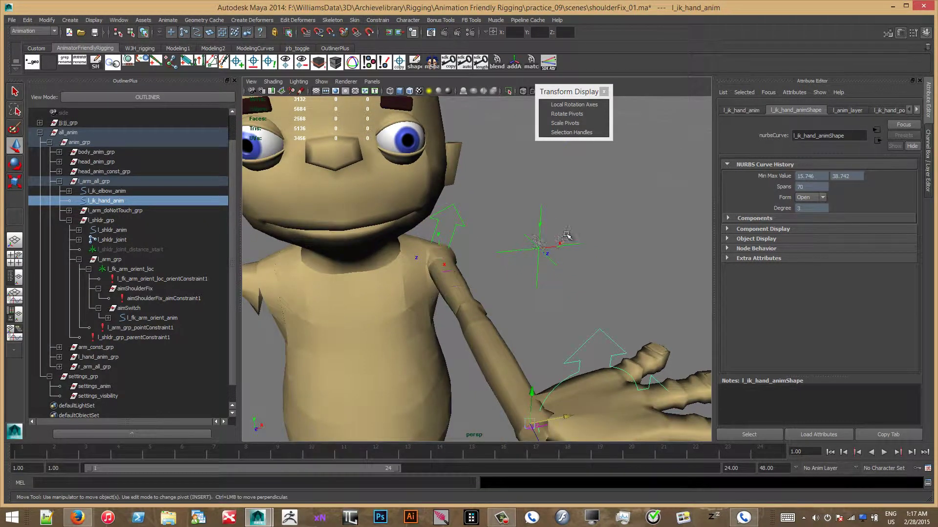
Step: Try rotating l_ik_elbow_anim about 26 degrees in Z, and undo the rotation
click(520, 262)
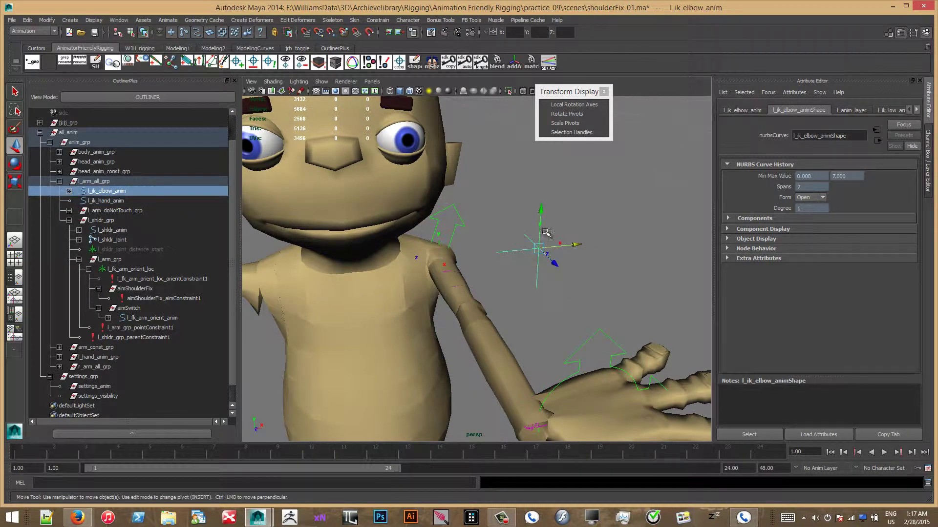
key(e)
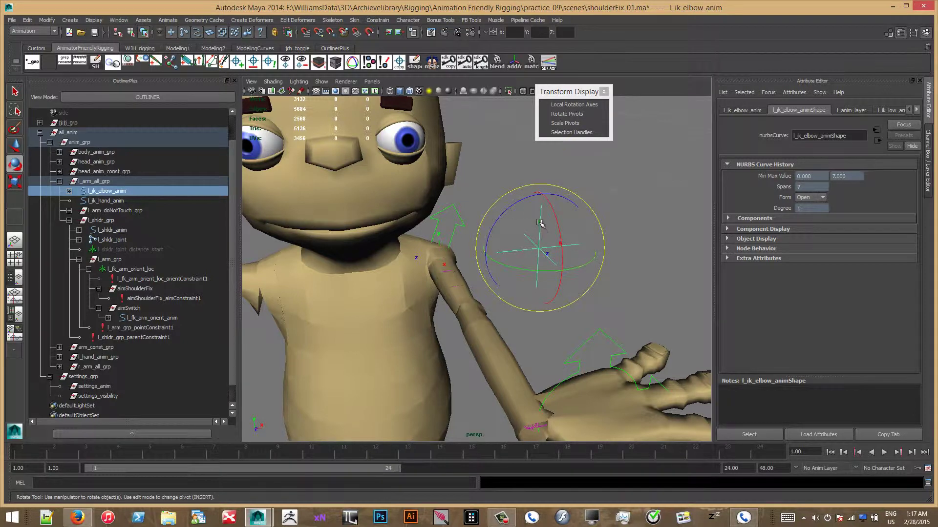
drag(503, 214, 498, 244)
key(ctrl+z)
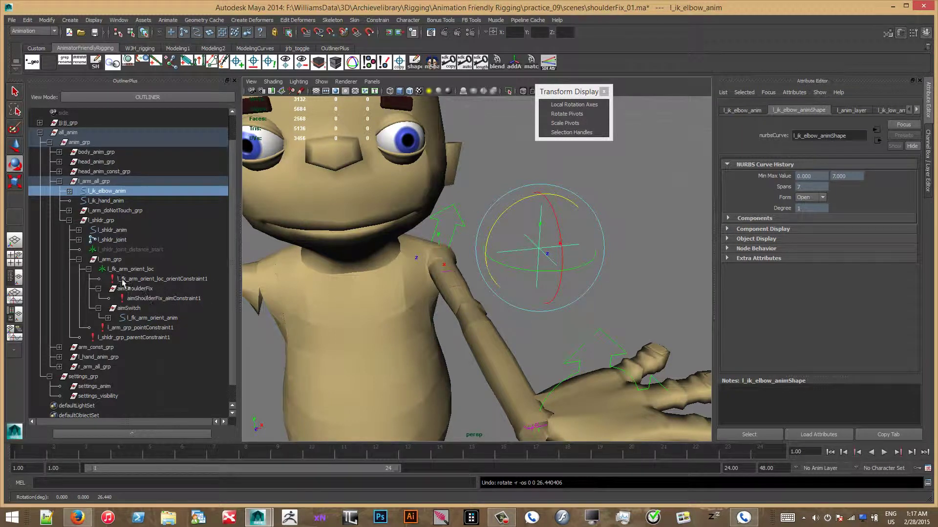
Step: Set the World Up Type of aimShoulderFix's aim constraint to Object Rotation Up
click(155, 298)
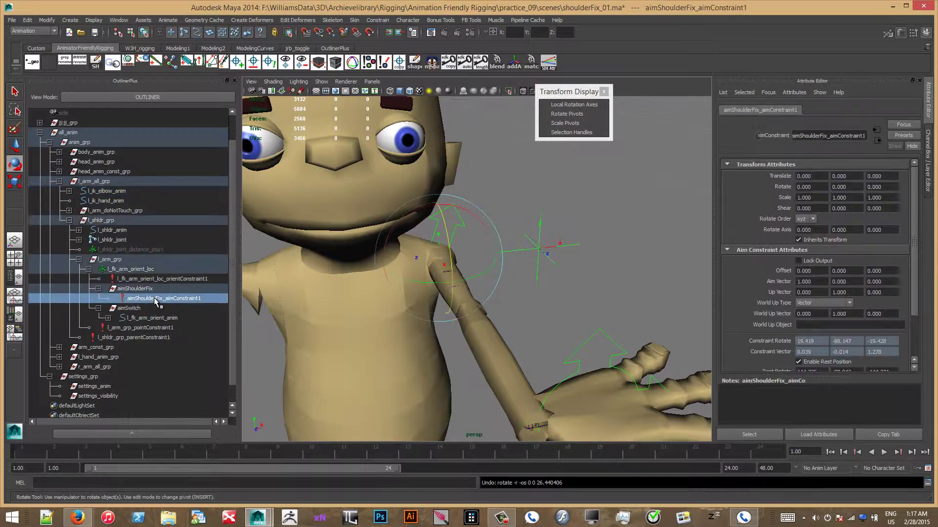
click(809, 303)
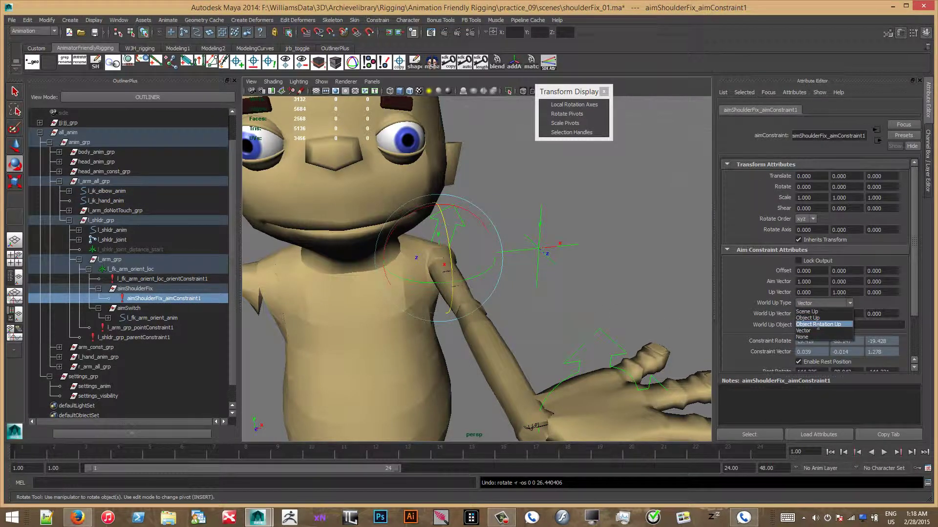
click(818, 324)
Step: Copy the elbow control's name and assign l_ik_elbow_anim as the World Up Object of aimShoulderFix's aim constraint
click(576, 235)
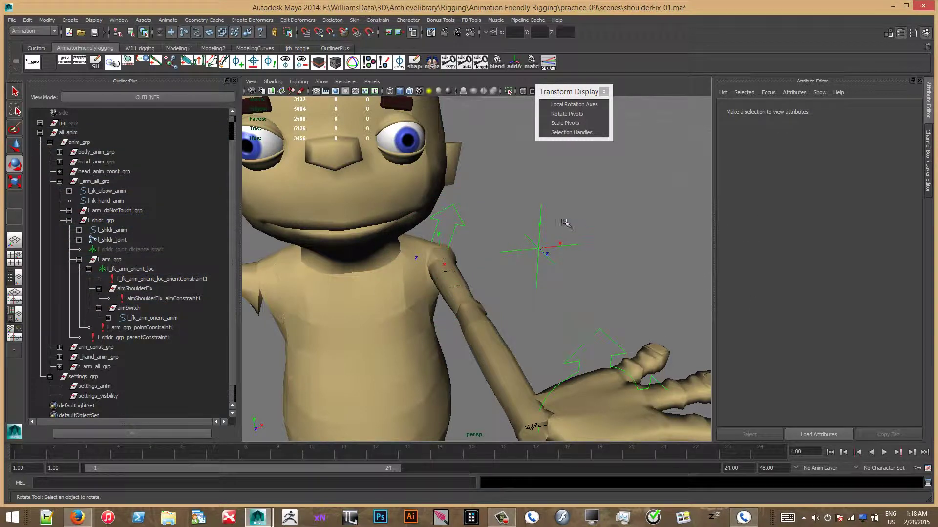
click(531, 220)
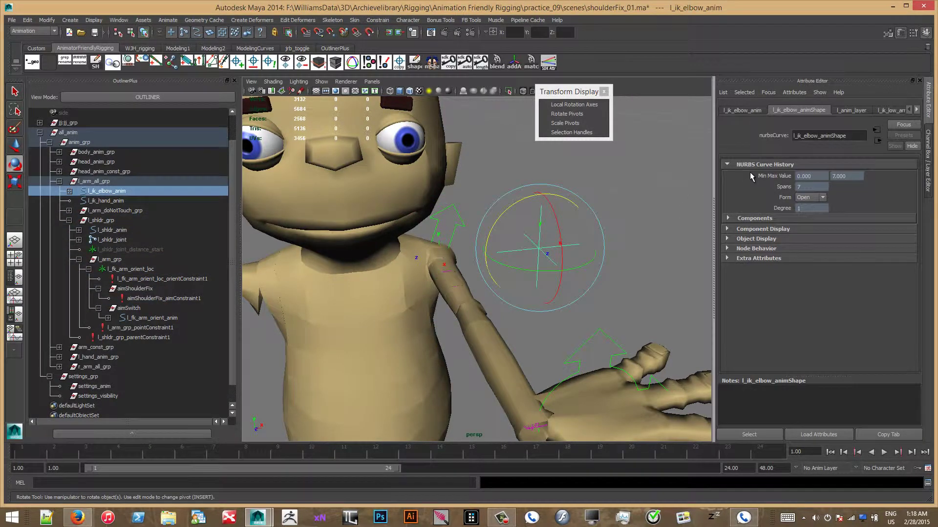
click(741, 111)
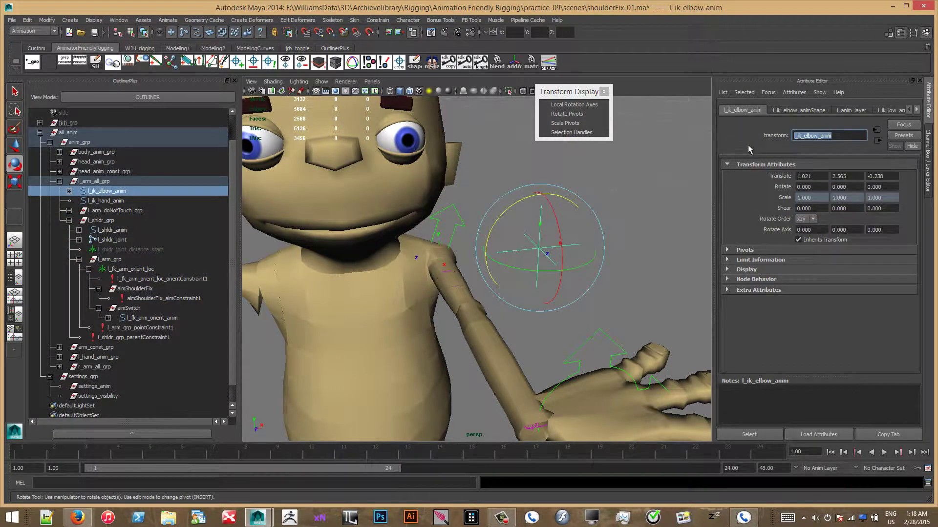
click(157, 299)
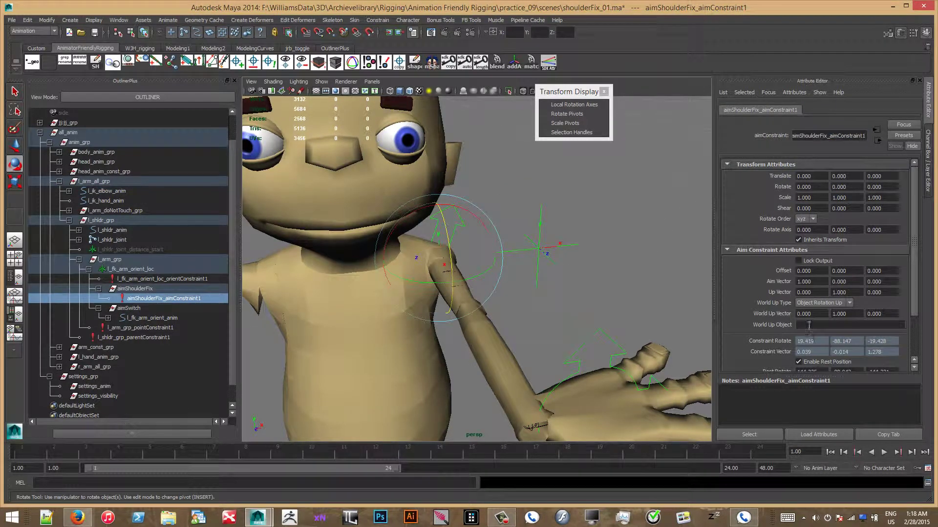
click(811, 324)
text(l_ik_elbow_anim)
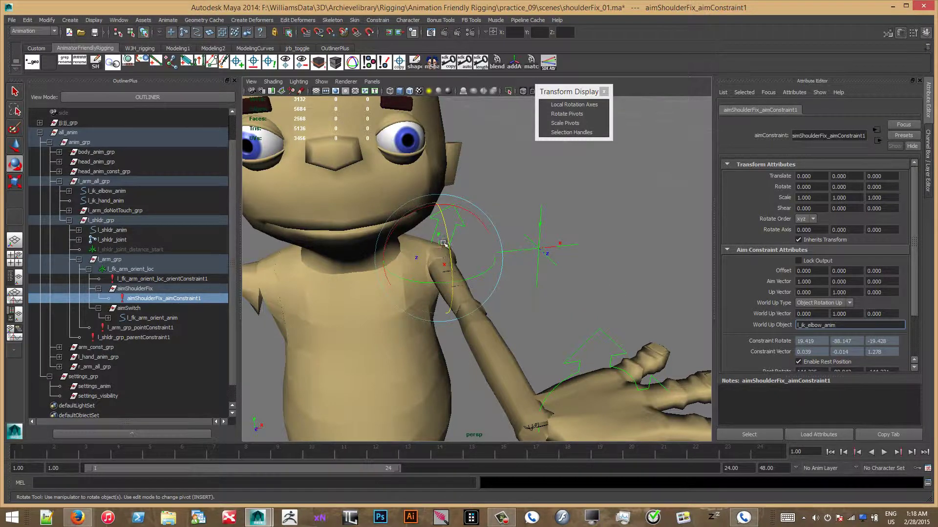
Step: Check the constraint's Up Vector and World Up Vector, then try rotating l_ik_elbow_anim about -24 degrees in Z and undo it
click(855, 292)
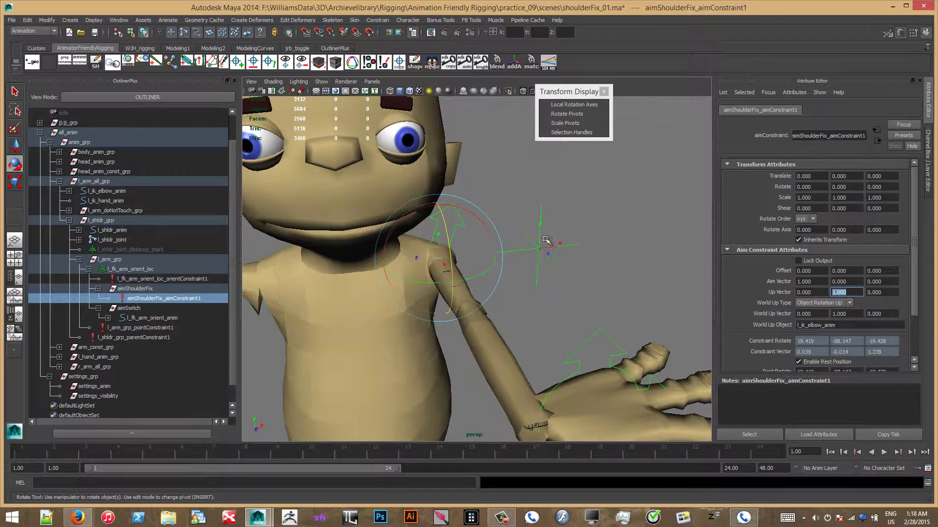
click(860, 314)
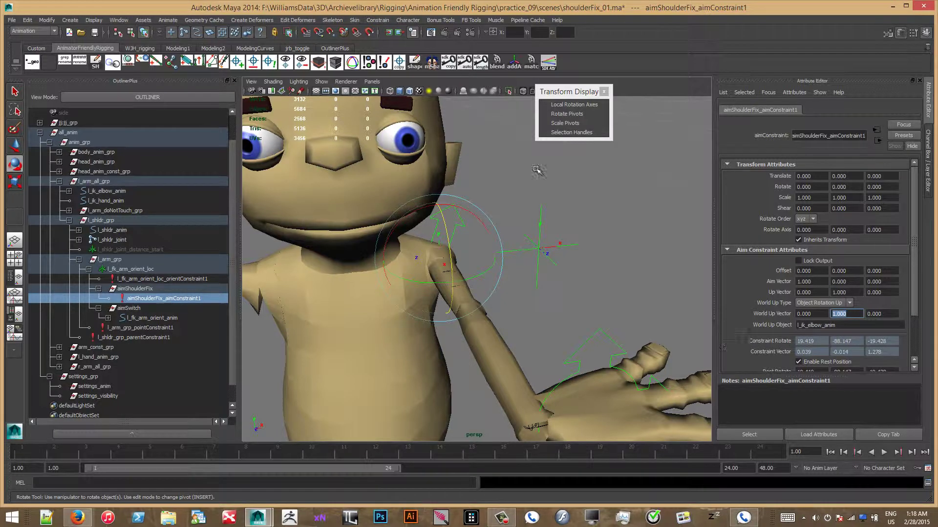
click(555, 219)
drag(513, 235, 457, 230)
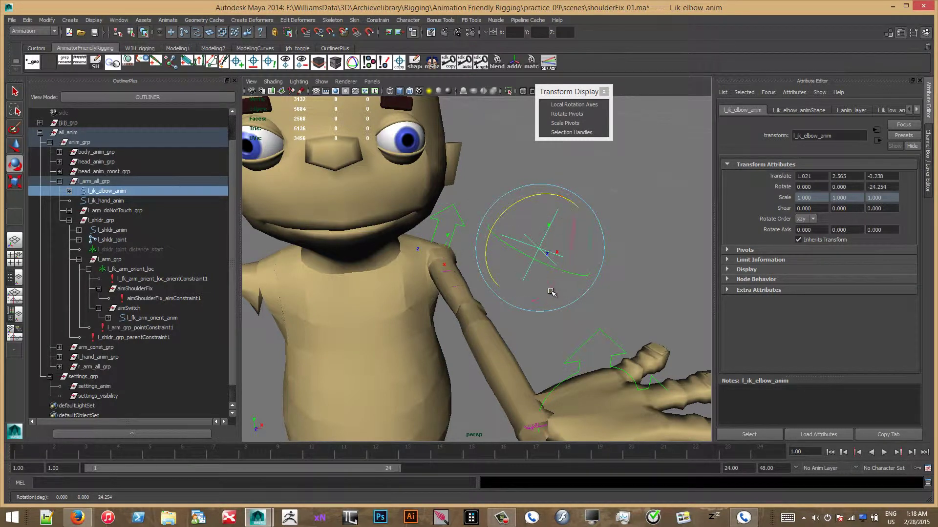
key(ctrl+z)
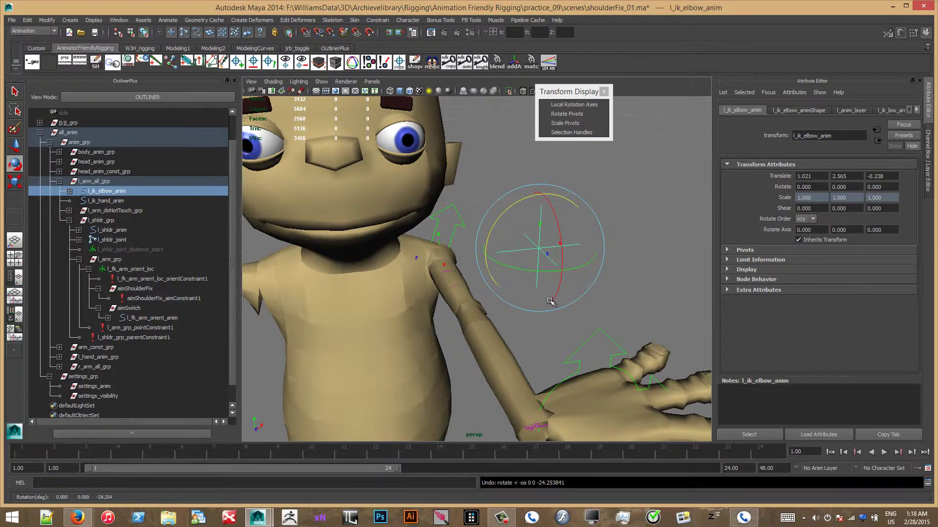
Step: Test the left shoulder by moving l_ik_hand_anim slightly along X to a Translate X of about 0.643
scroll(550, 302, down, 3)
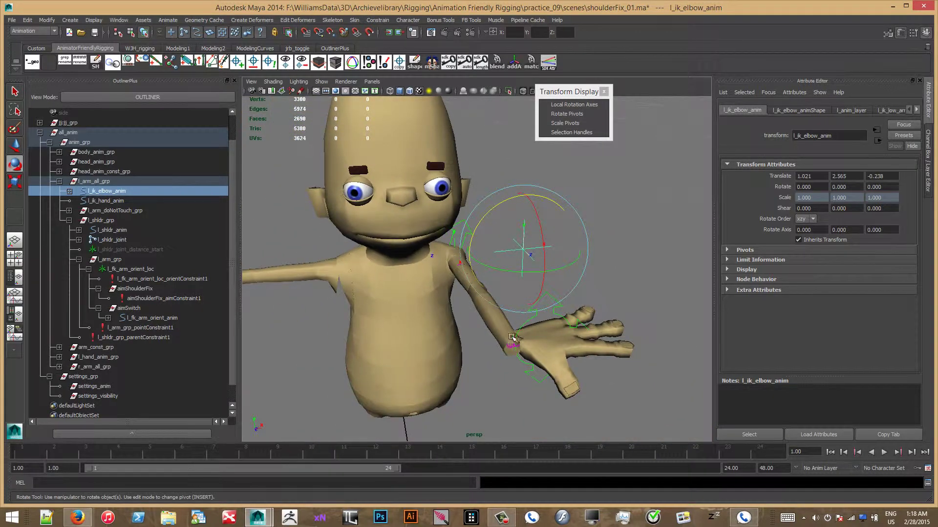
click(554, 305)
click(555, 304)
key(w)
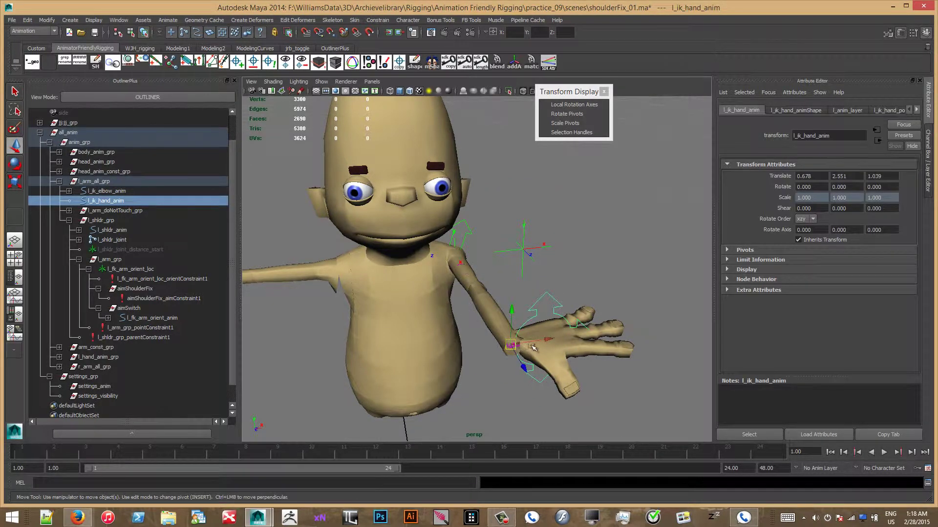
drag(530, 343, 552, 339)
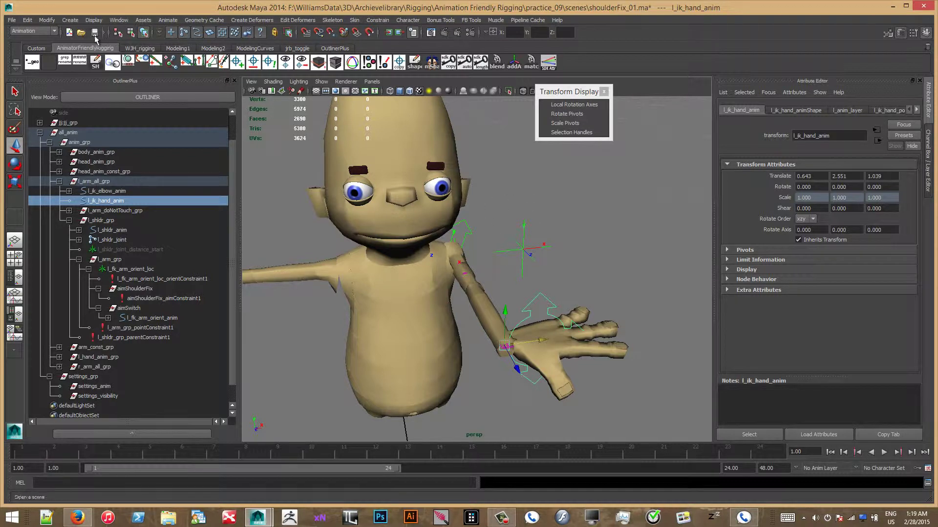
Step: Open the Node Editor and position its window clear of the outliner
click(119, 20)
click(144, 107)
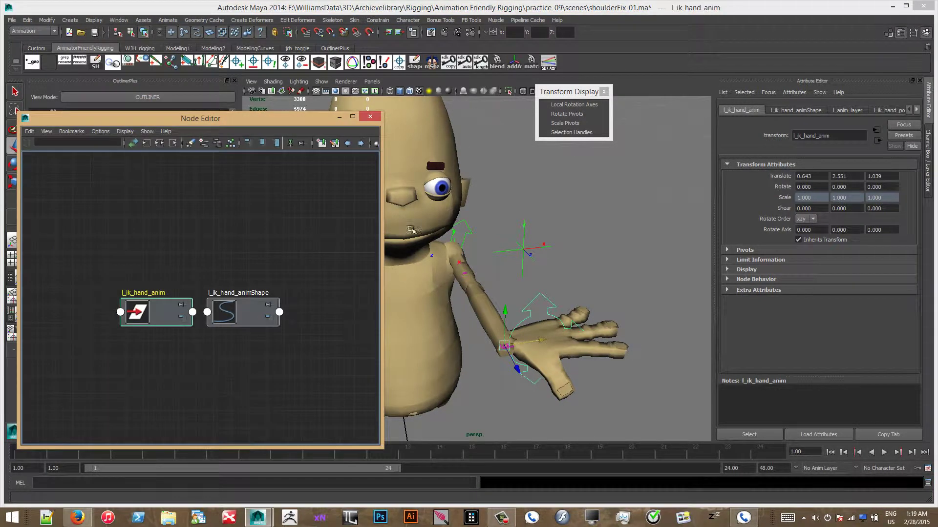
drag(253, 126, 605, 110)
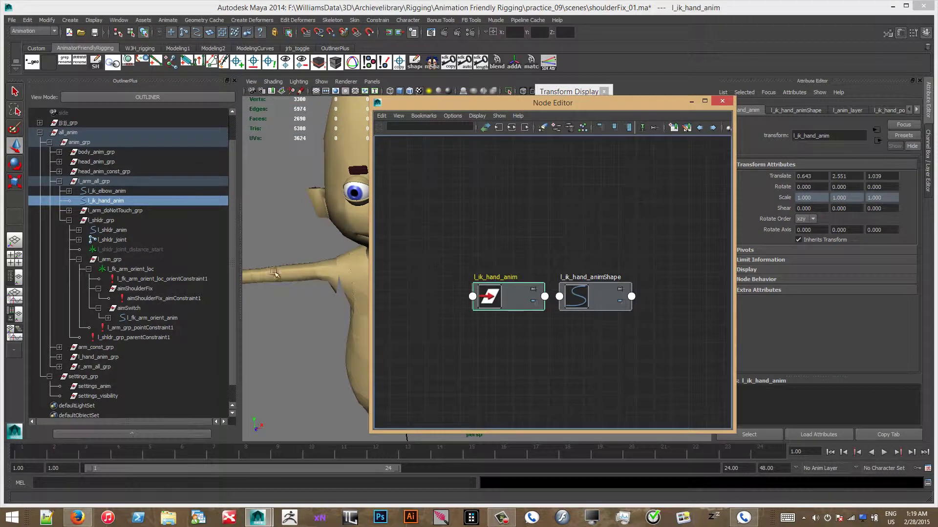
Step: Add aimShoulderFix and aimSwitch to the node graph and stack them above the l_ik_hand_anim nodes
click(136, 287)
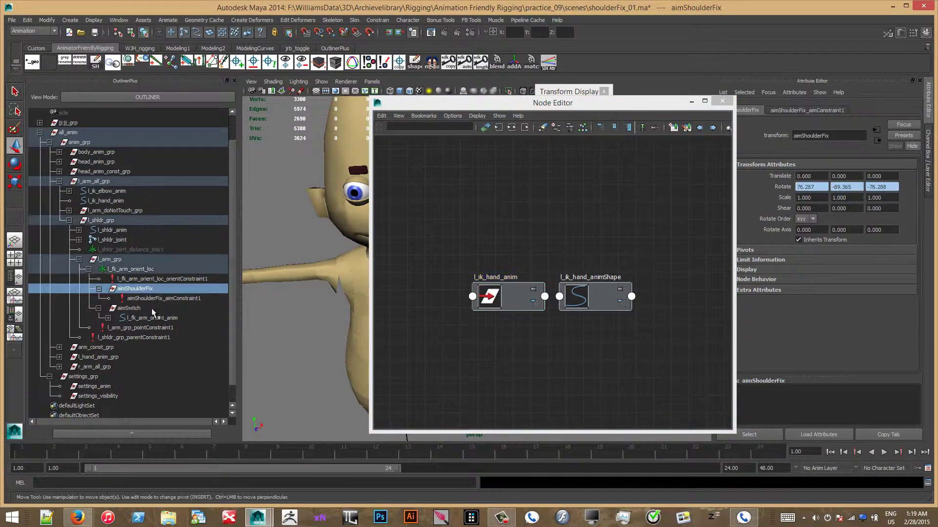
ctrl+click(142, 307)
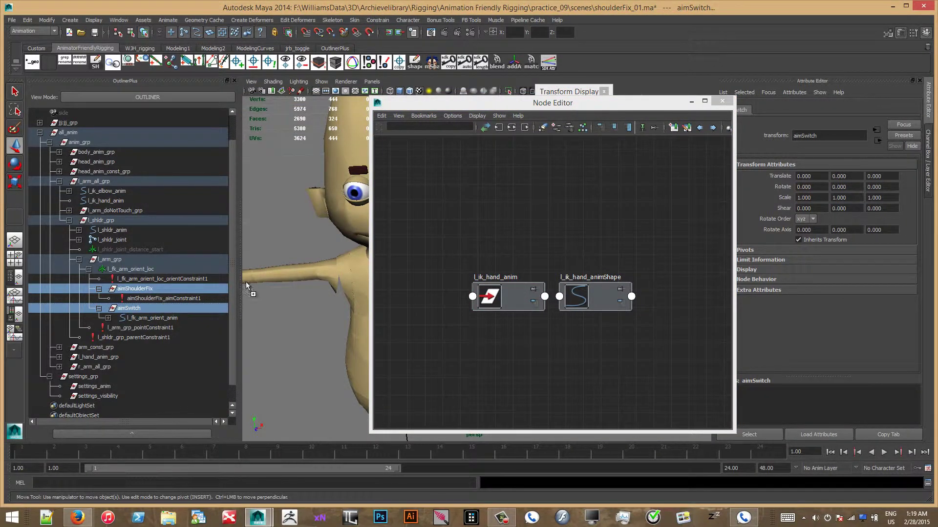
middle_drag(549, 212, 550, 213)
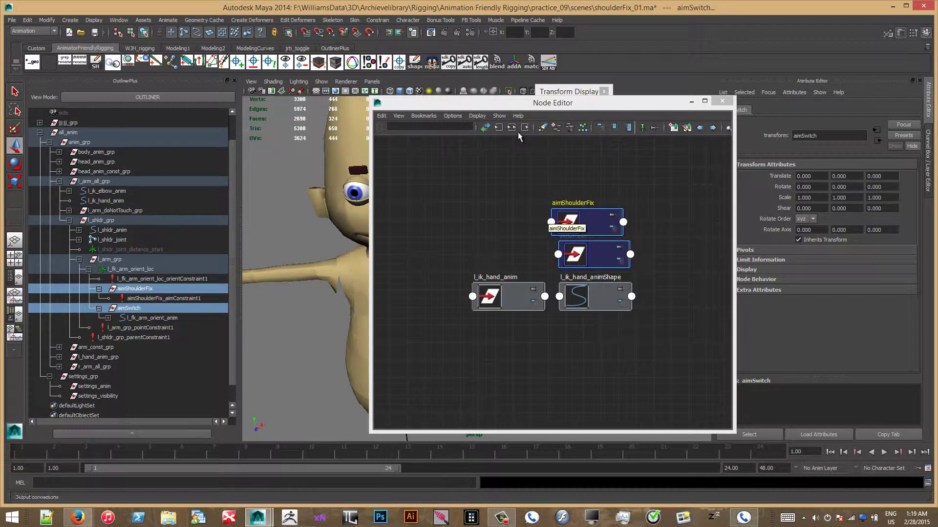
alt+middle_drag(667, 182, 631, 230)
alt+right_drag(631, 230, 578, 244)
drag(556, 277, 581, 199)
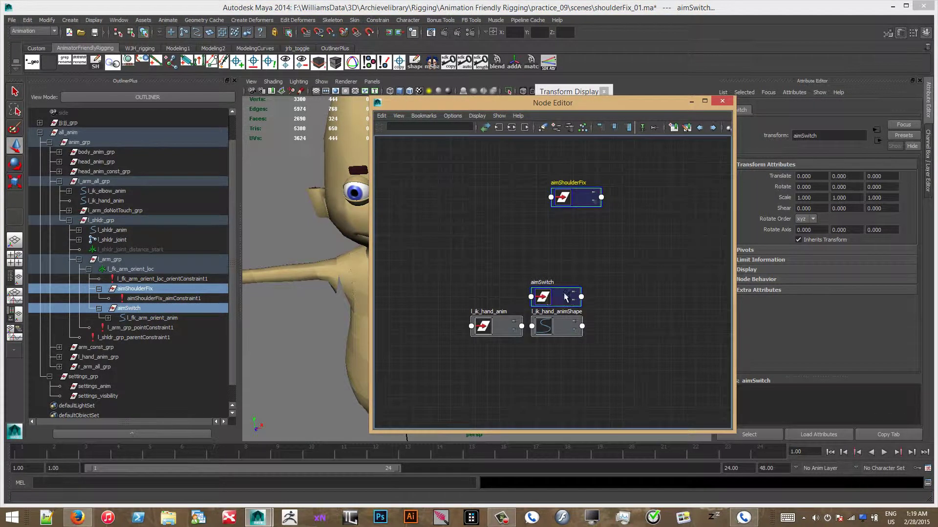
drag(557, 300, 577, 243)
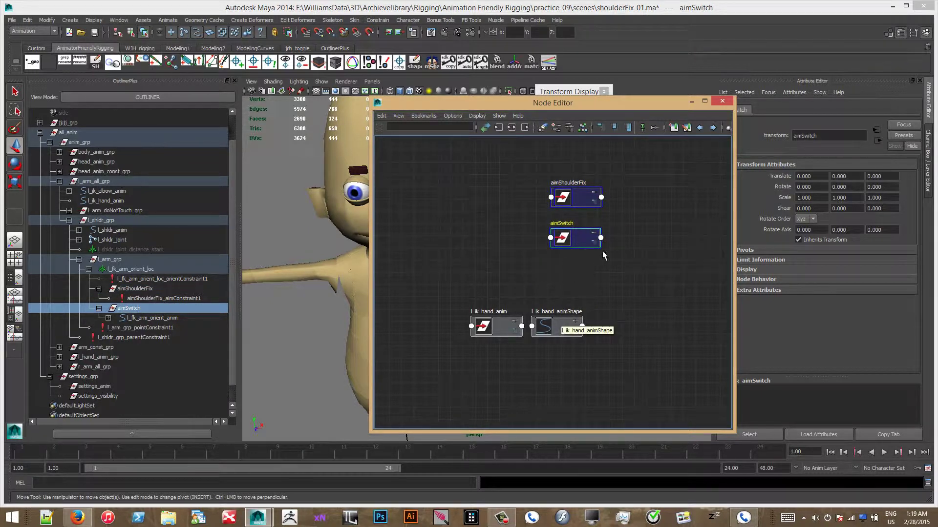
Step: Create a blendColors node in the graph and place it beside aimShoulderFix
mouse_move(603, 252)
alt+middle_down()
mouse_move(618, 242)
mouse_move(609, 247)
alt+middle_up()
click(609, 248)
key(Tab)
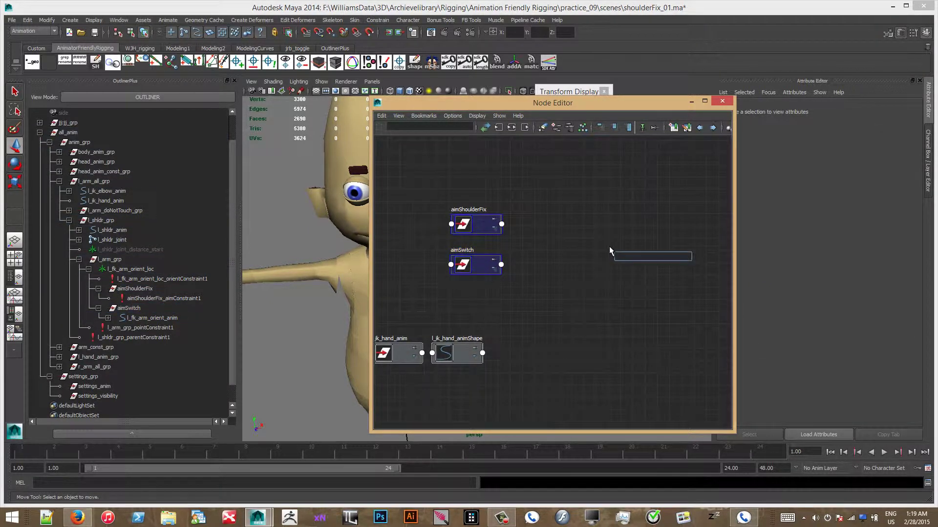
text(ble)
text(cn)
key(BackSpace)
key(BackSpace)
text(nd)
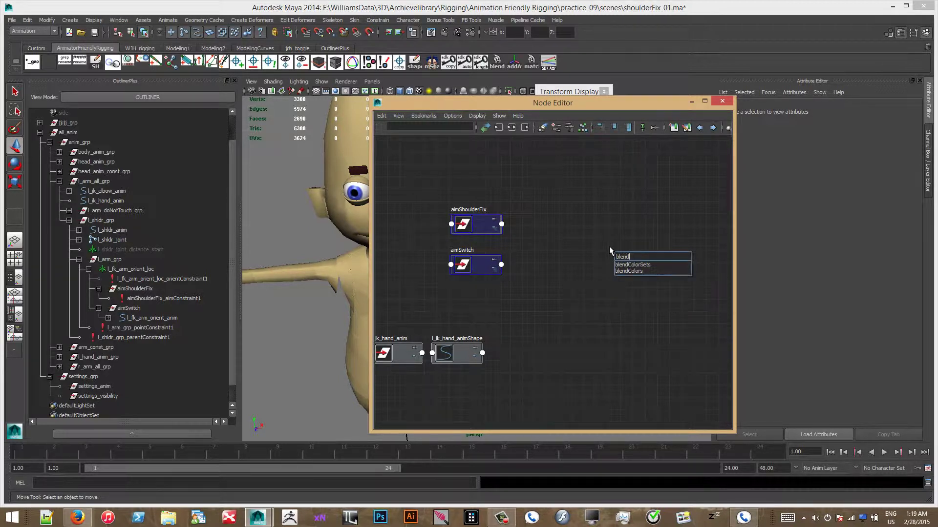
text(colors)
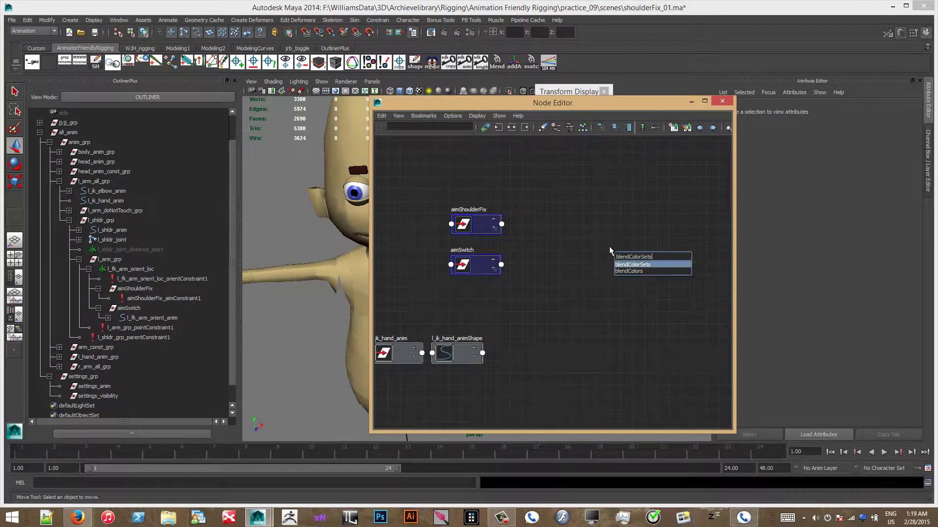
key(Return)
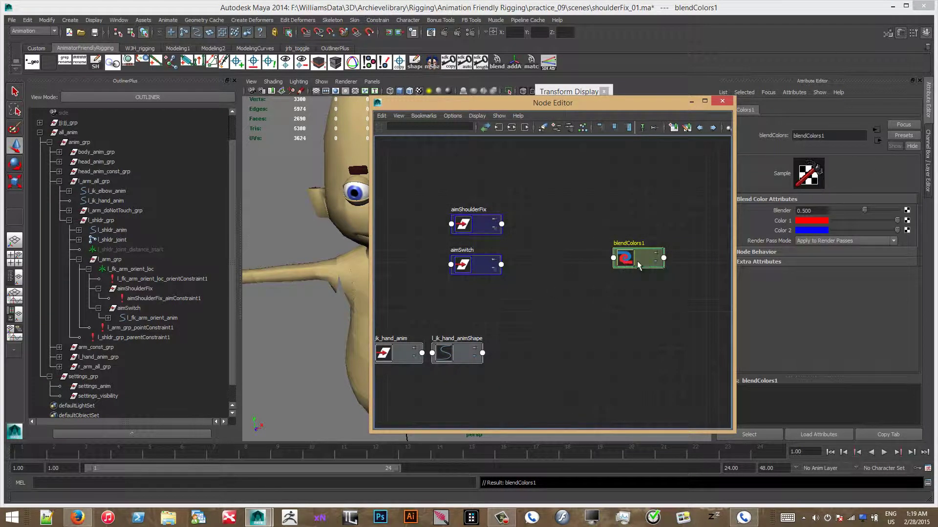
drag(620, 262, 569, 236)
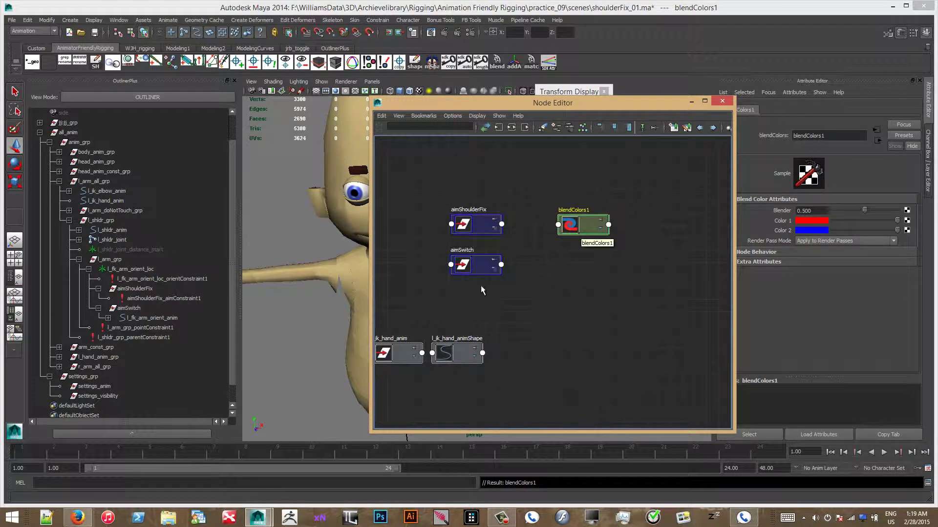
Step: Arrange the graph so the blendColors node sits between aimShoulderFix and aimSwitch
click(139, 291)
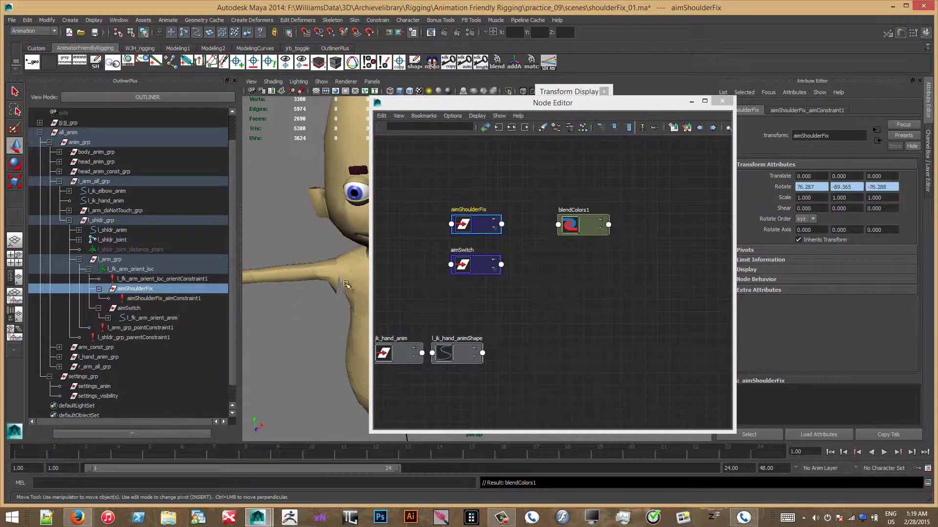
drag(466, 264, 674, 209)
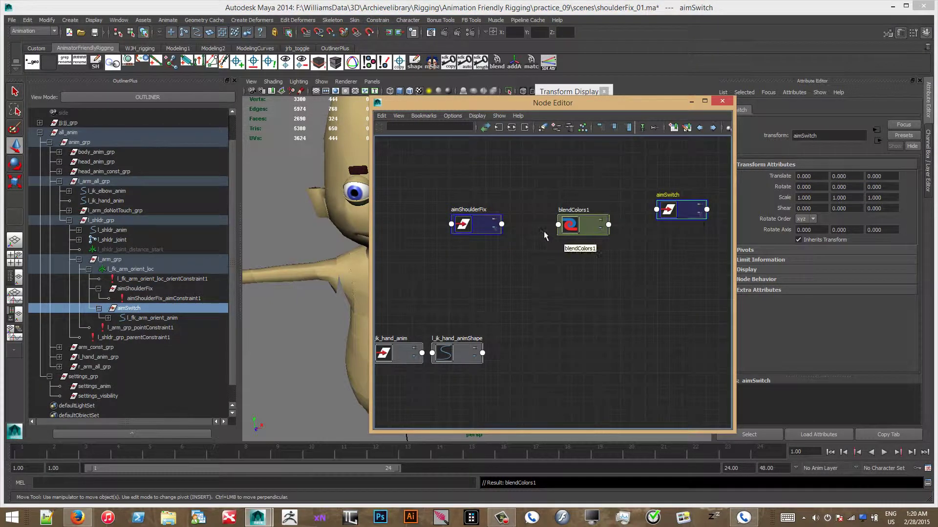
drag(591, 227, 570, 221)
Step: Connect aimShoulderFix's Rotate to Color 1 of the blendColors node, and reposition that node and the Node Editor window to uncover the attributes
click(477, 227)
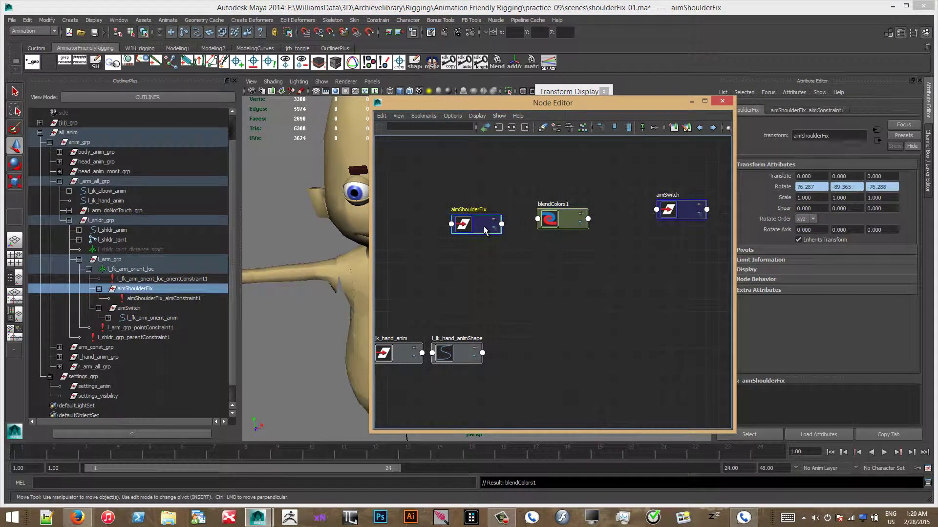
click(505, 224)
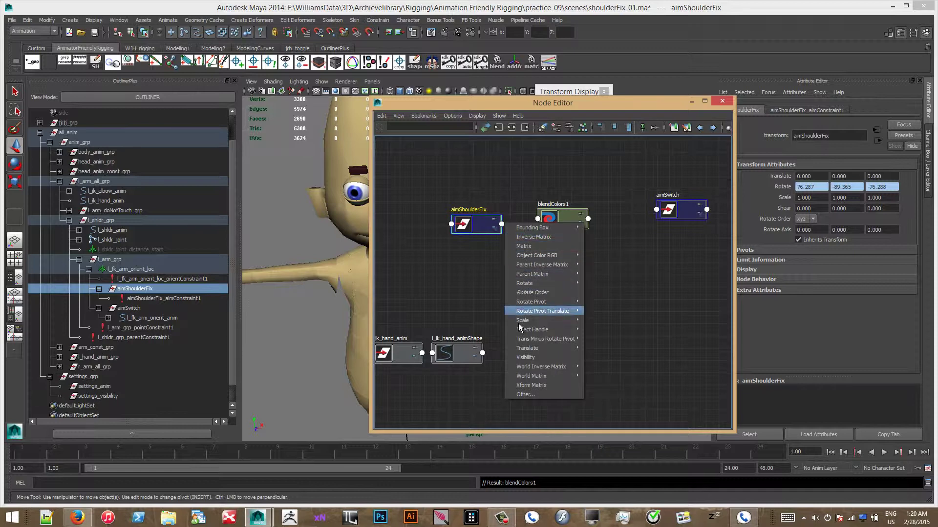
mouse_move(519, 323)
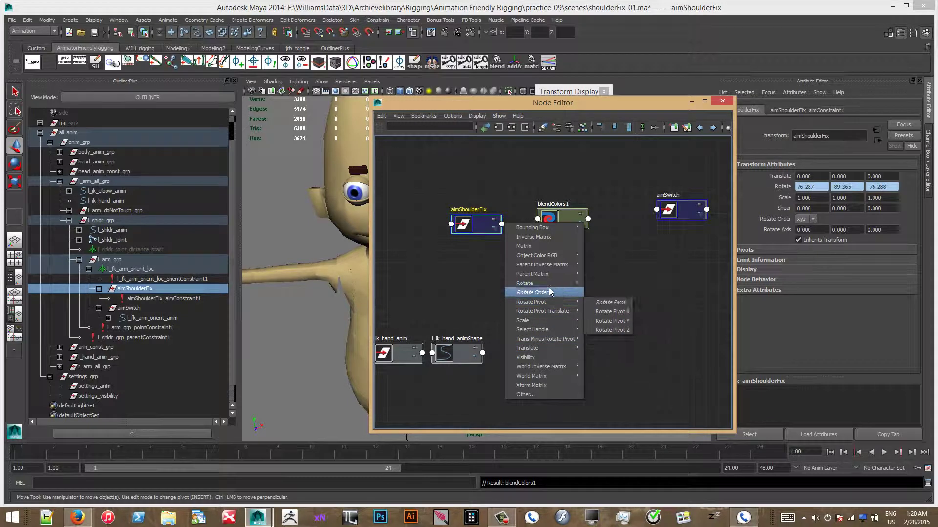
mouse_move(561, 284)
click(603, 283)
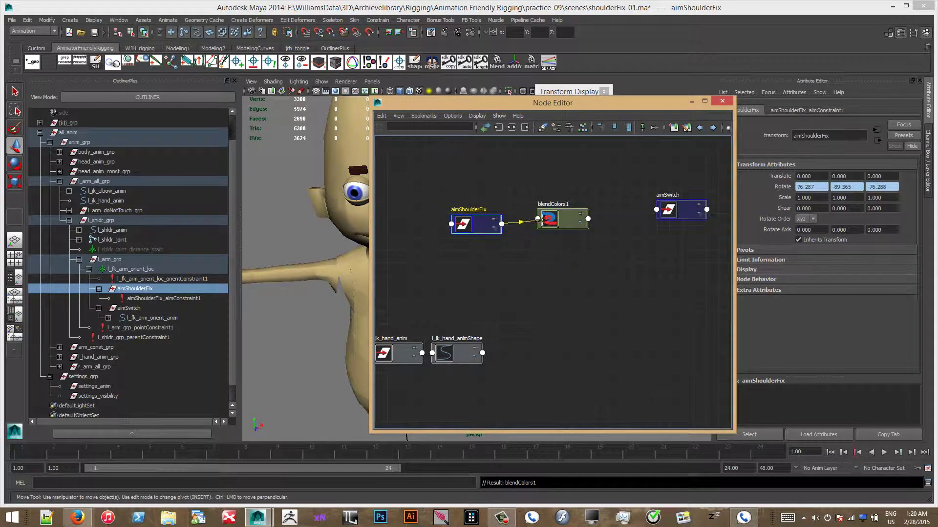
click(538, 219)
click(560, 226)
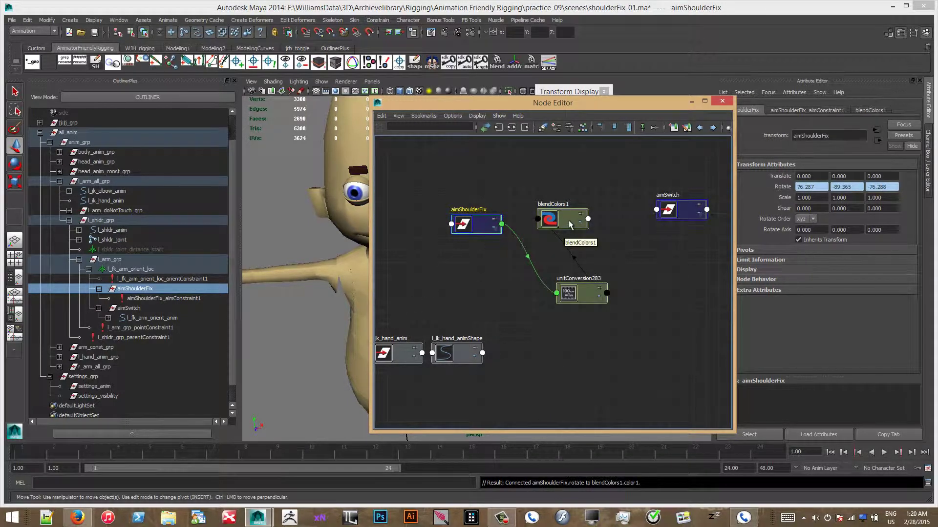
drag(562, 219, 595, 210)
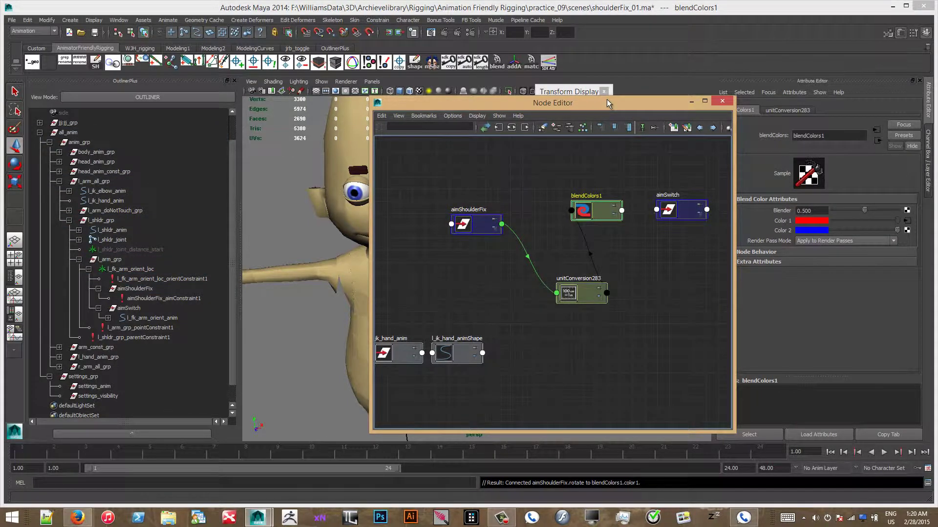
drag(607, 103, 485, 97)
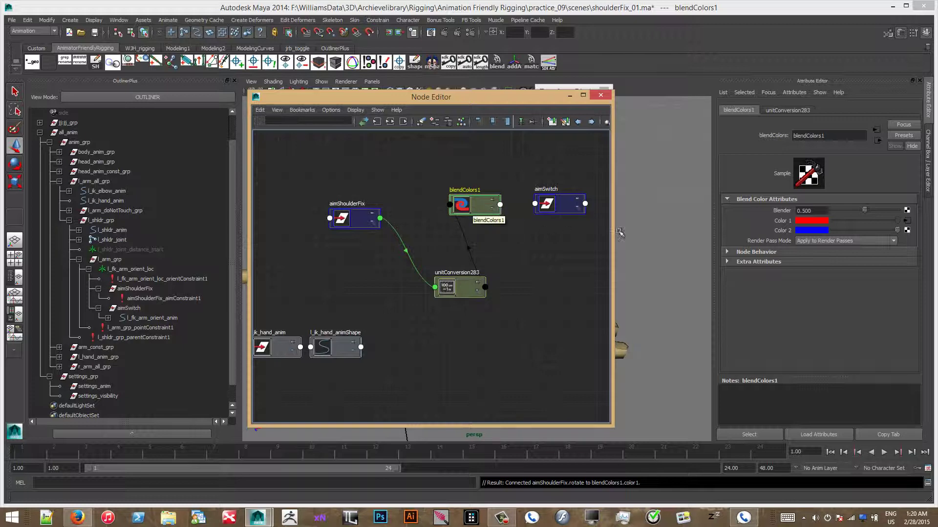
Step: Show the blendColors node's channels and set Color 2B to 0
click(929, 151)
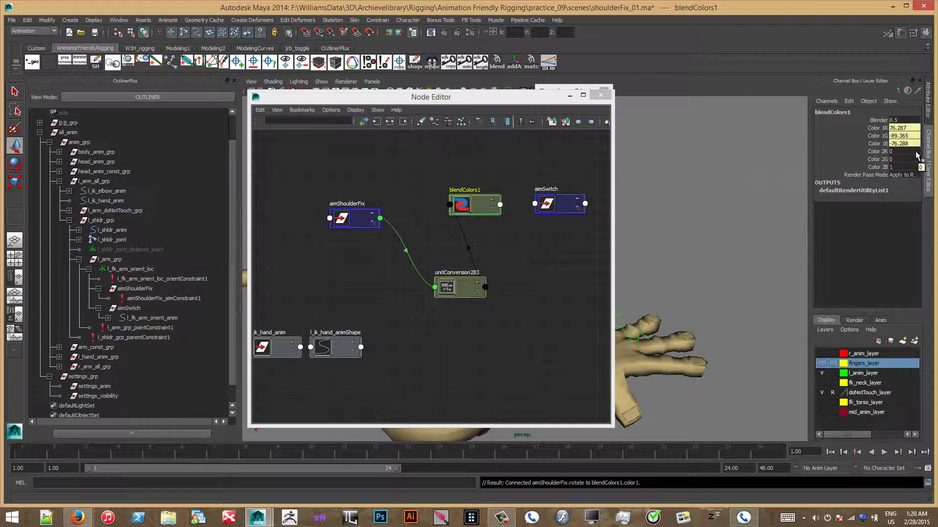
click(894, 167)
key(Return)
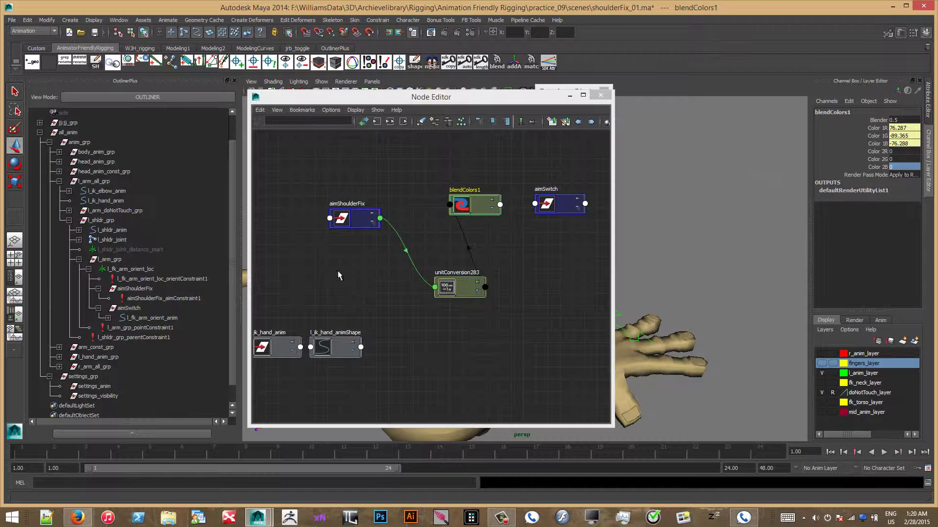
Step: Connect the blendColors node's Output to aimSwitch's Rotate, and shift both nodes slightly in the graph
drag(481, 204, 484, 197)
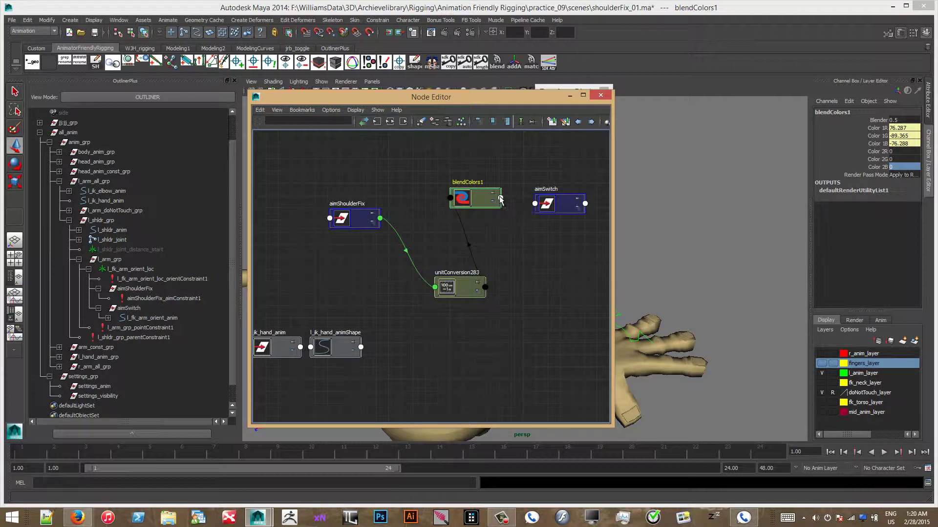
click(500, 198)
mouse_move(530, 239)
click(579, 240)
click(535, 203)
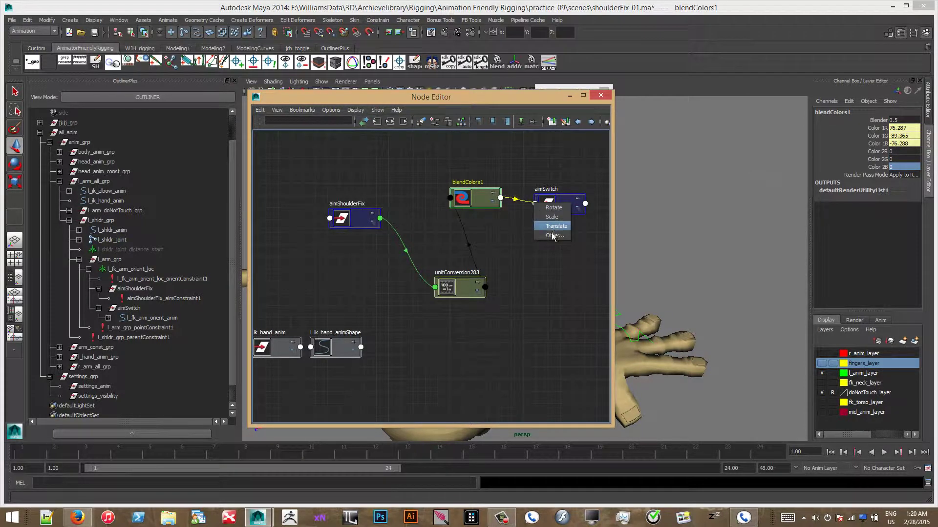
click(555, 207)
drag(555, 208, 559, 218)
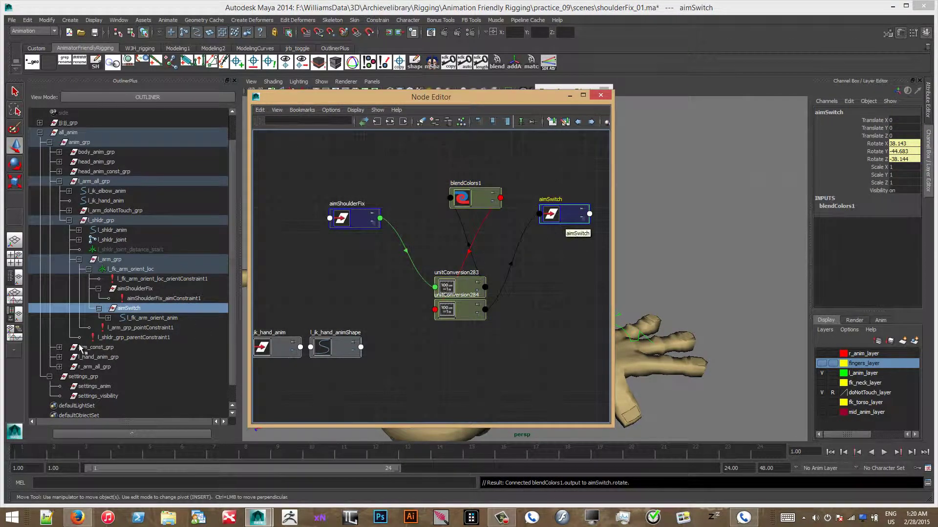
Step: Set the blendColors node's Blender to 0 and check the rotation values on aimSwitch
click(476, 201)
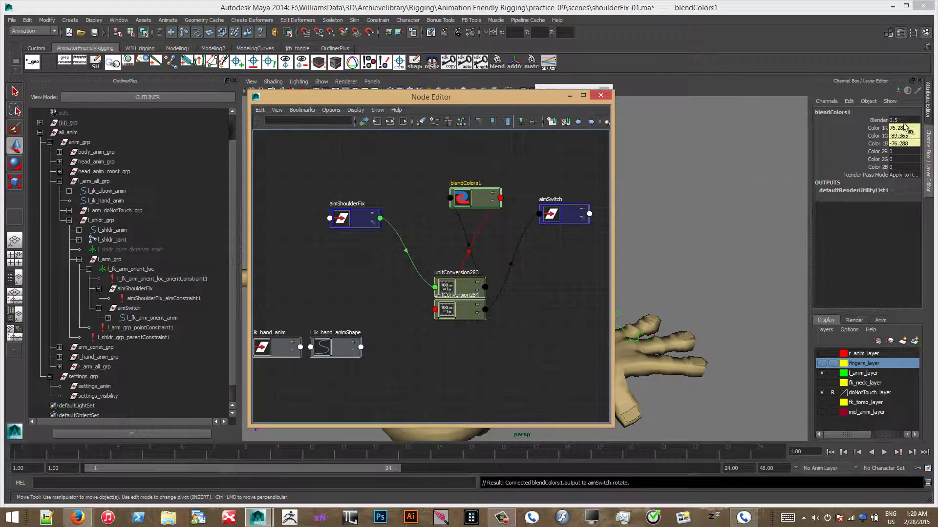
click(903, 121)
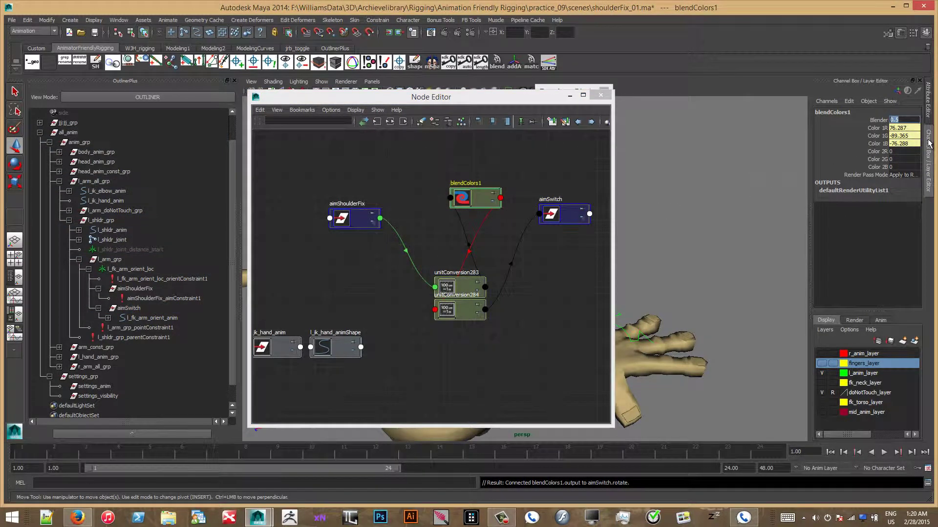
text(0)
key(Return)
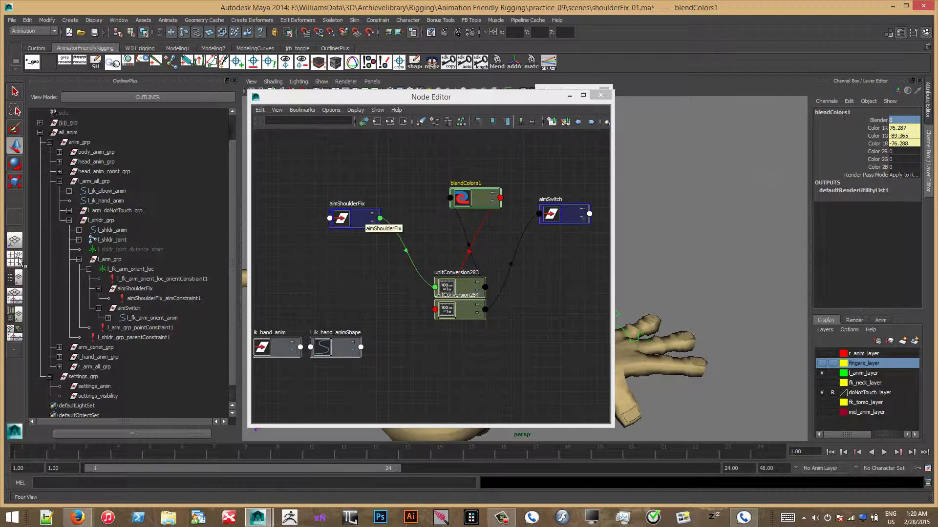
click(128, 308)
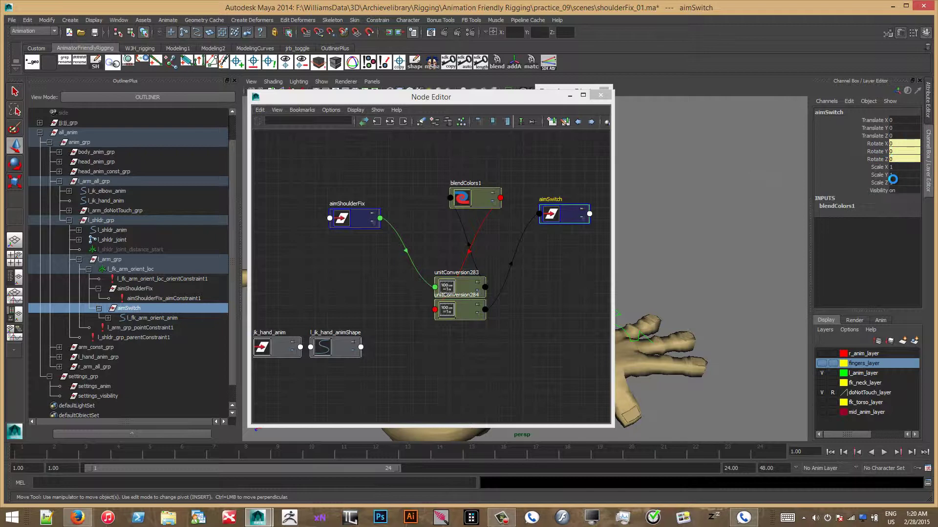
Step: Set the blendColors node's Blender to 1 and inspect aimSwitch's rotation values
click(484, 197)
click(902, 121)
text(1)
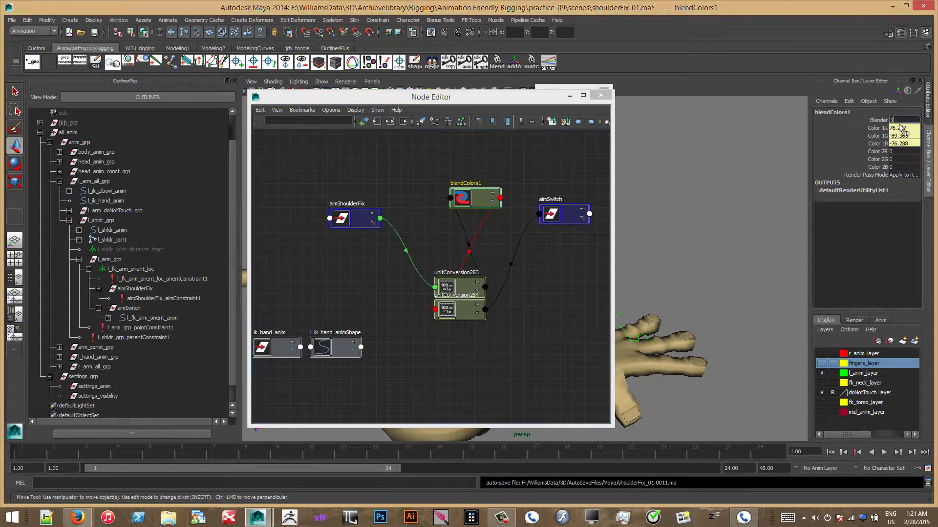
key(Return)
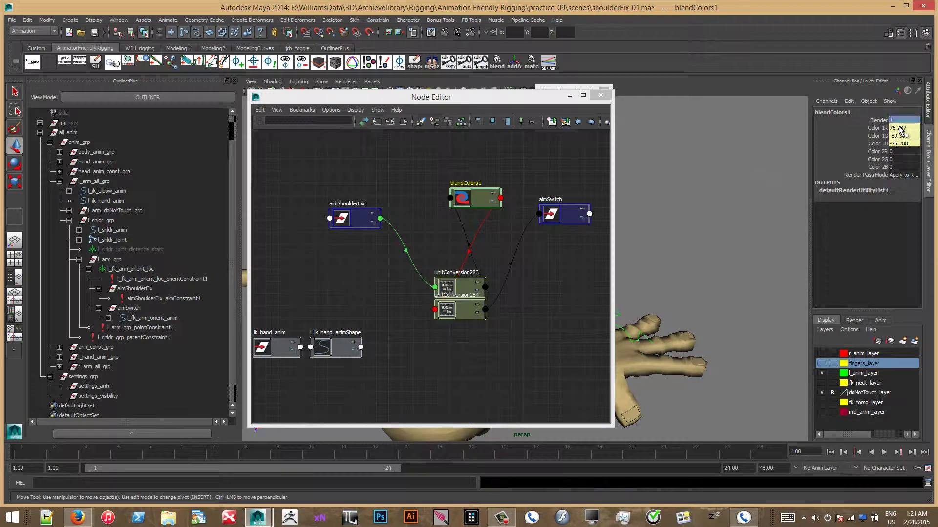
click(128, 308)
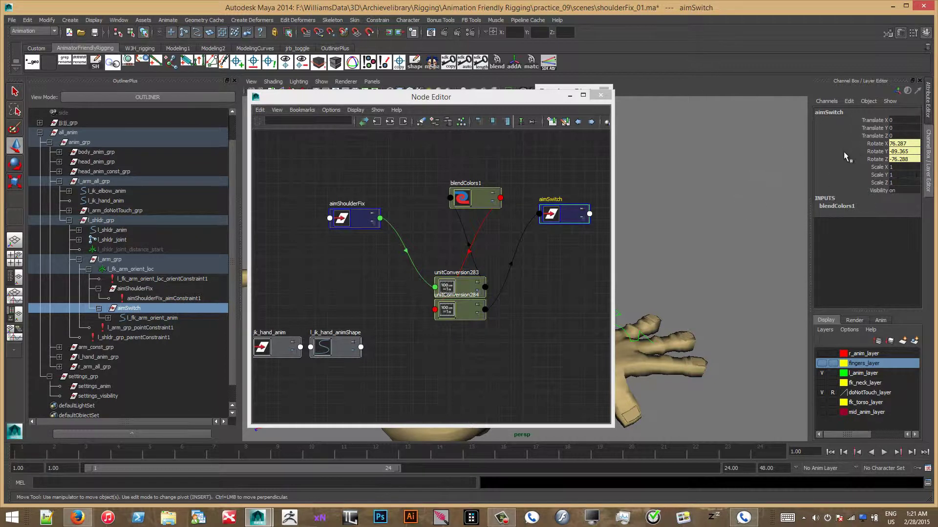
Step: Set the blendColors node's Blender to 0, then move the Node Editor aside and minimize it
click(480, 205)
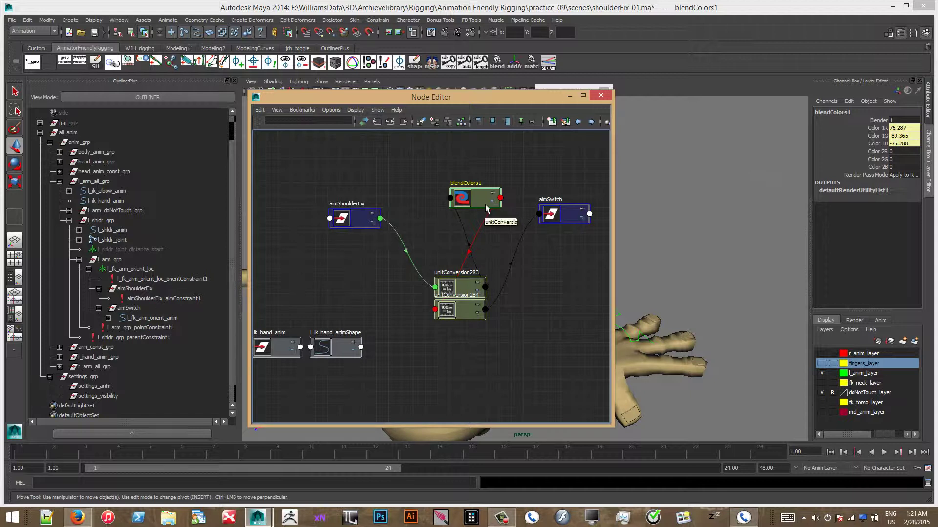
click(903, 121)
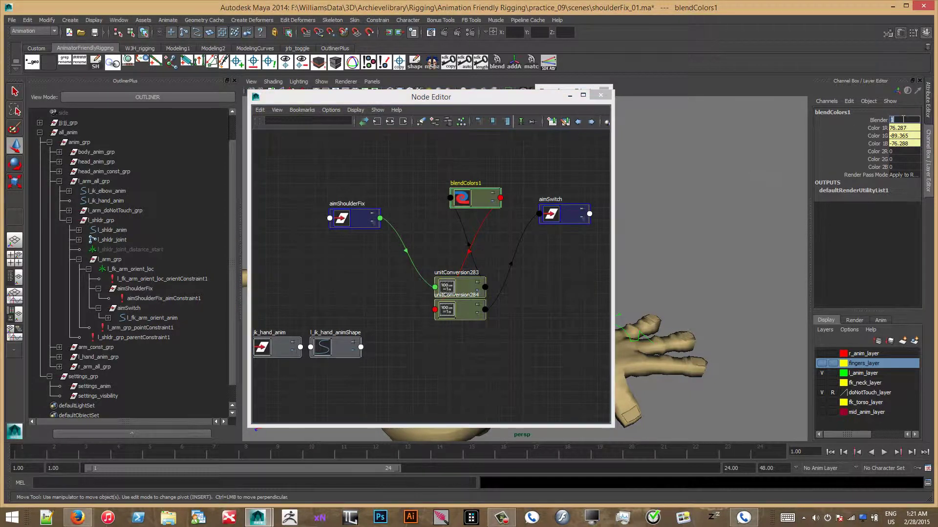
key(Return)
drag(533, 103, 715, 89)
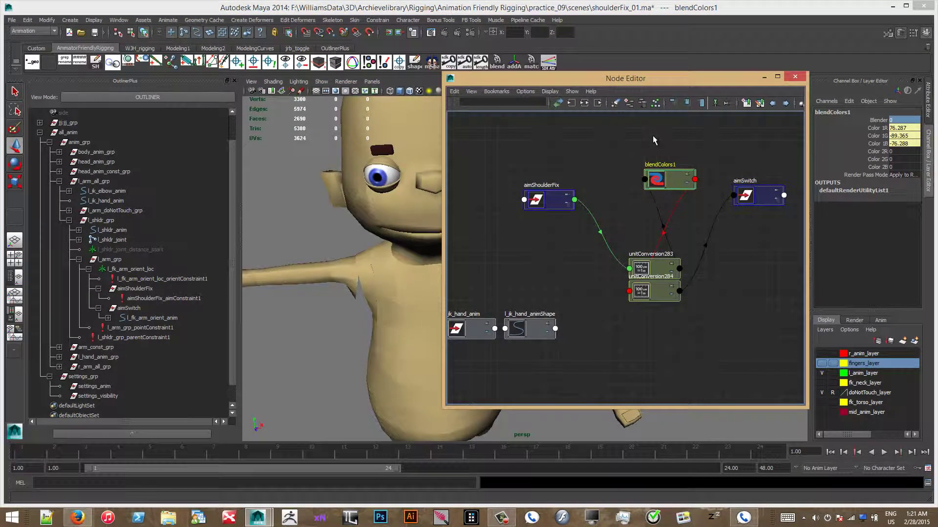
click(764, 77)
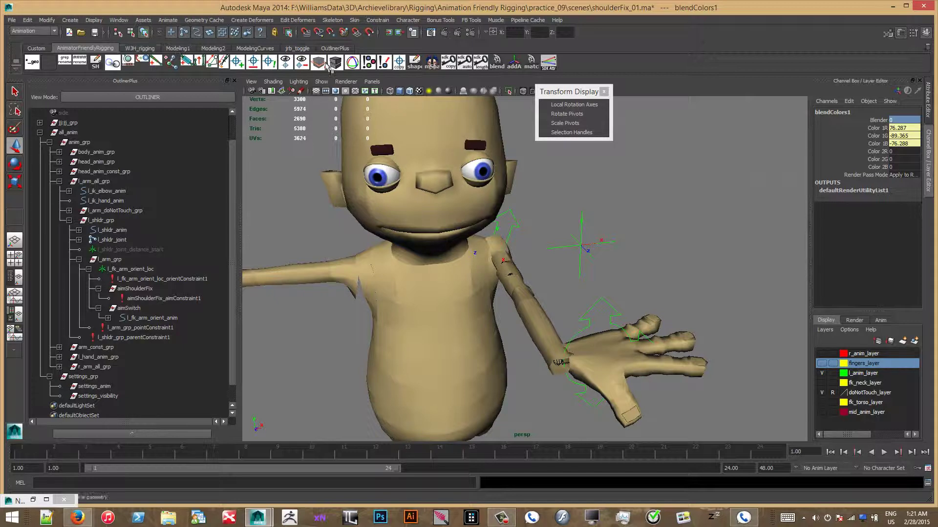
Step: Open Set Driven Key with the blendColors node as driven and load settings_anim as the driver
click(179, 48)
click(186, 62)
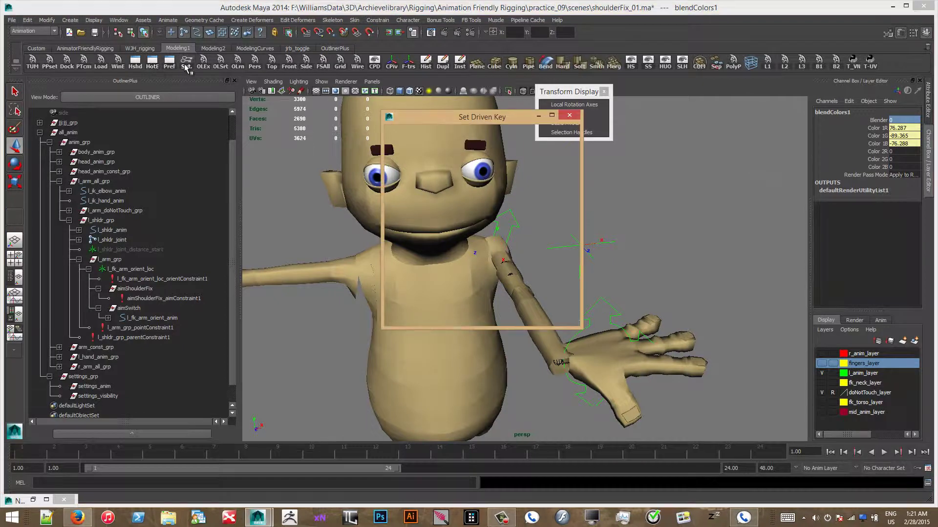
drag(473, 122, 459, 121)
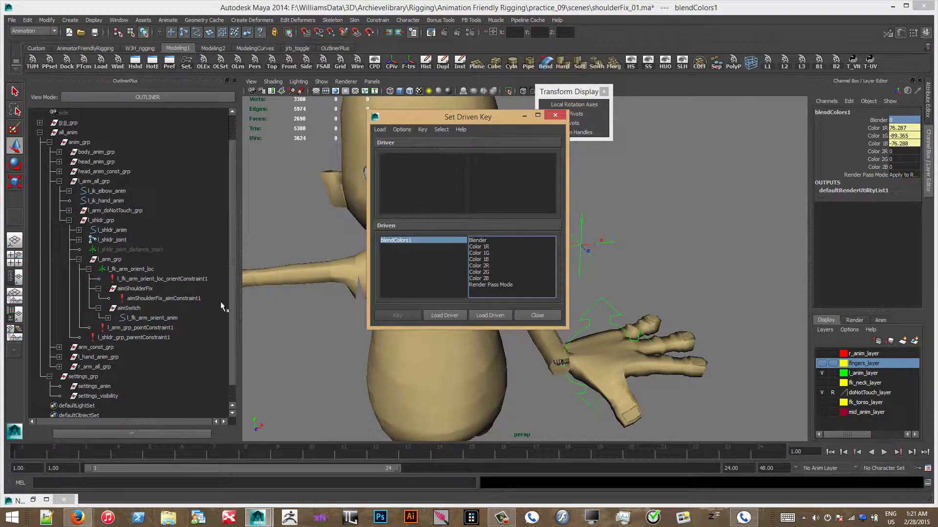
click(126, 387)
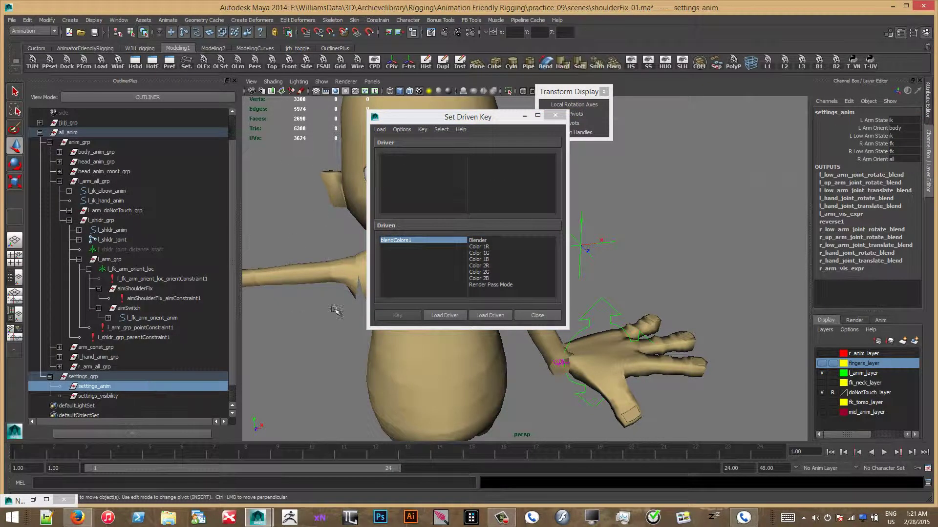
click(442, 315)
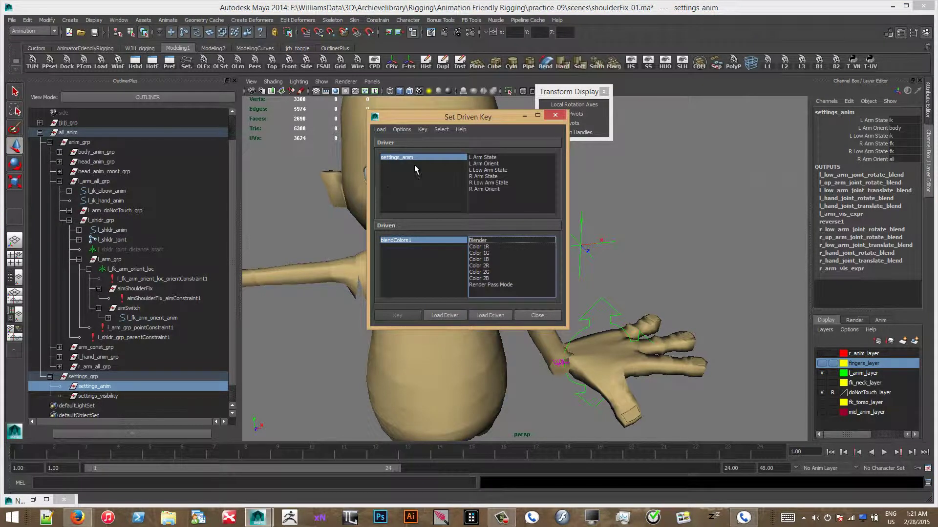
Step: Pair the driver's L Arm State with the driven Blender attribute, and move the Set Driven Key window clear of the left arm
click(482, 158)
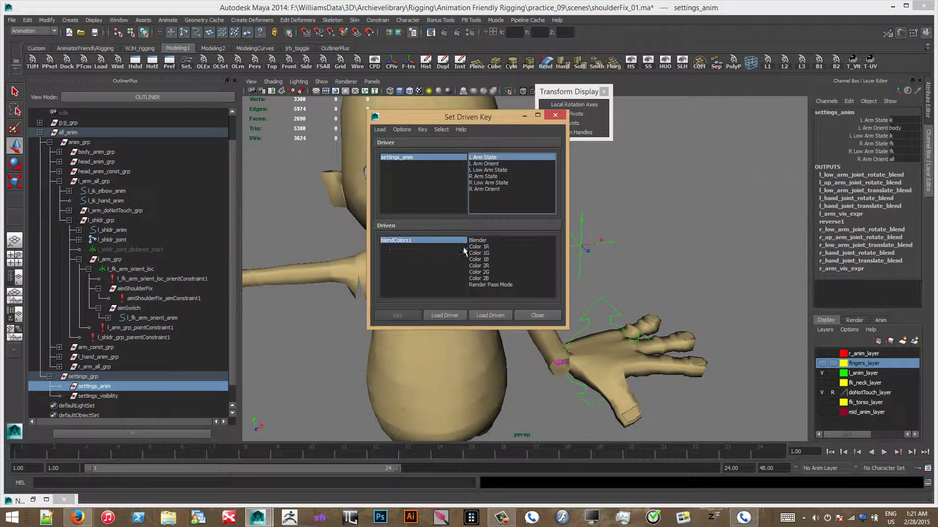
click(488, 241)
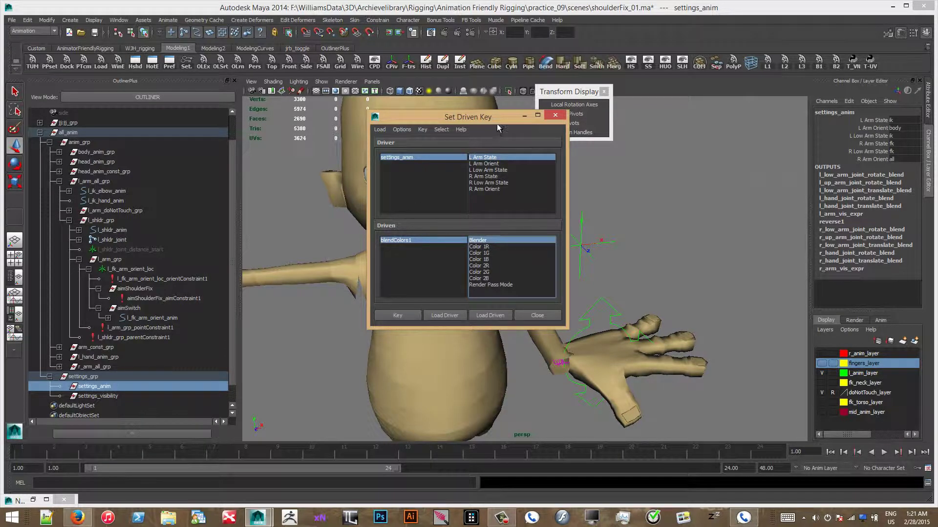
drag(459, 121, 347, 114)
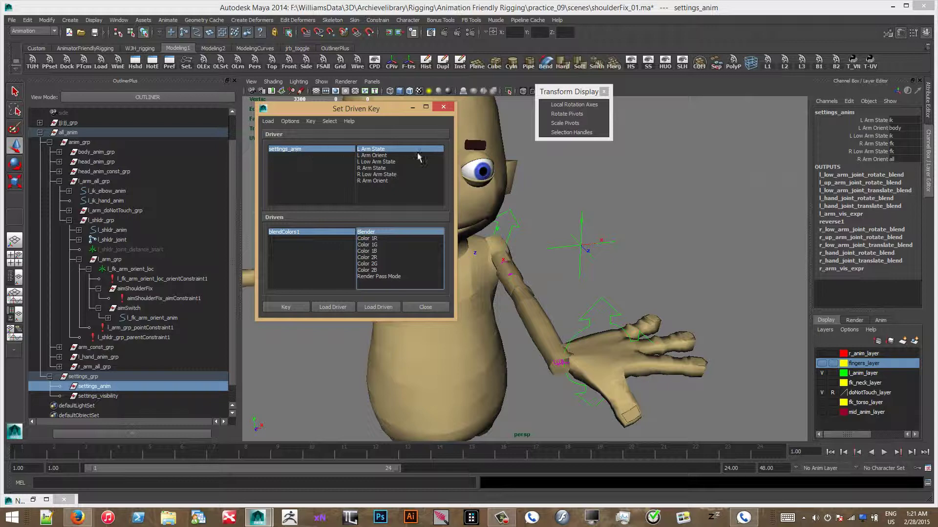
Step: Switch L Arm State to fk, check aimSwitch's rotation, and set a driven key with Blender at 0
click(912, 124)
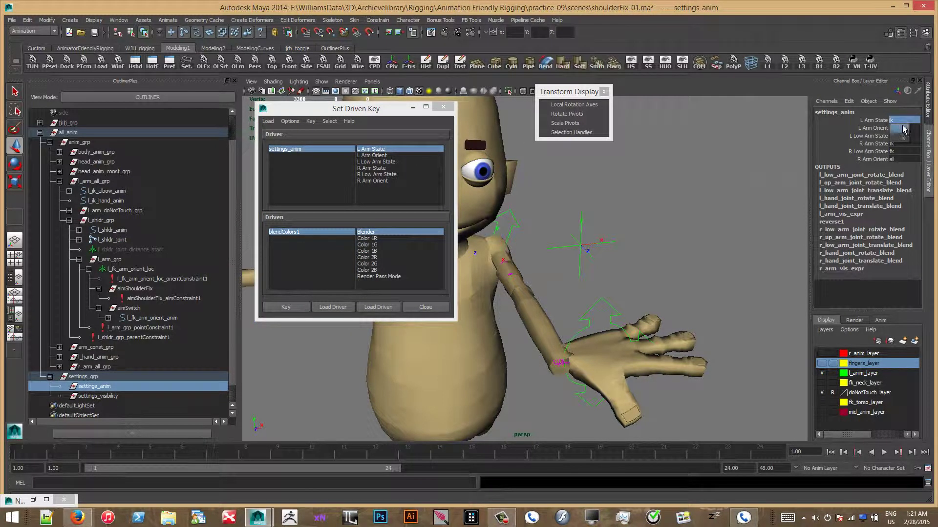
click(903, 133)
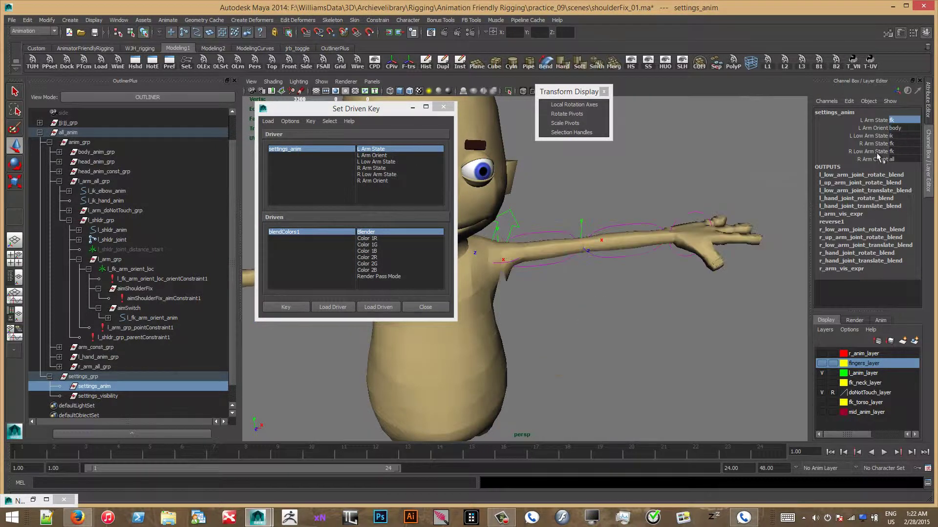
click(293, 232)
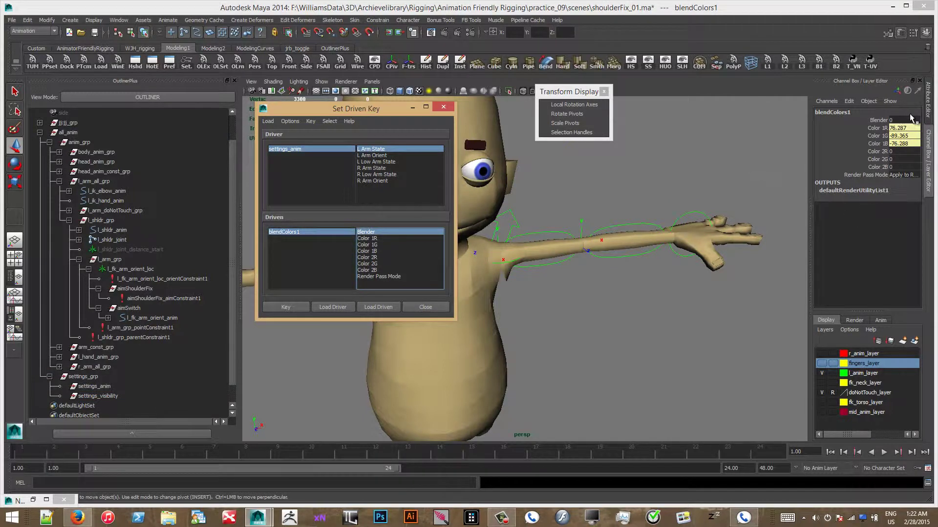
click(132, 309)
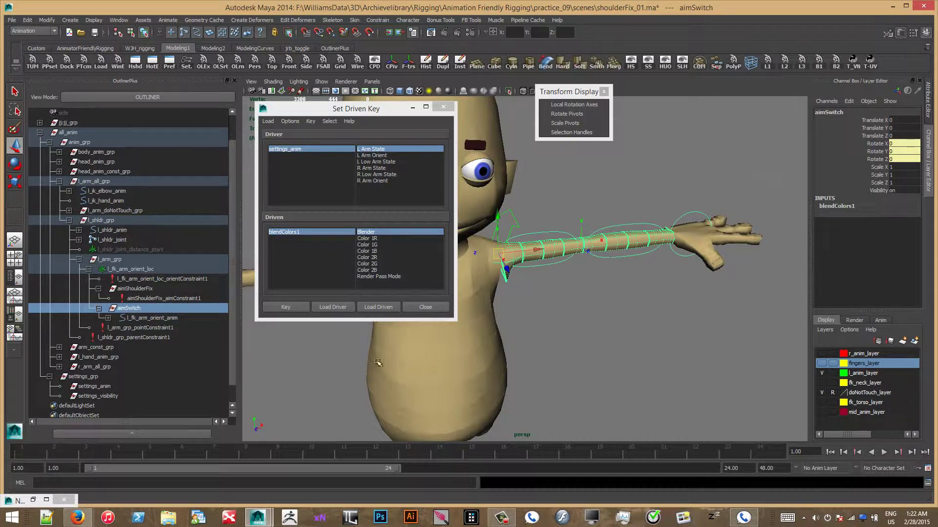
click(108, 318)
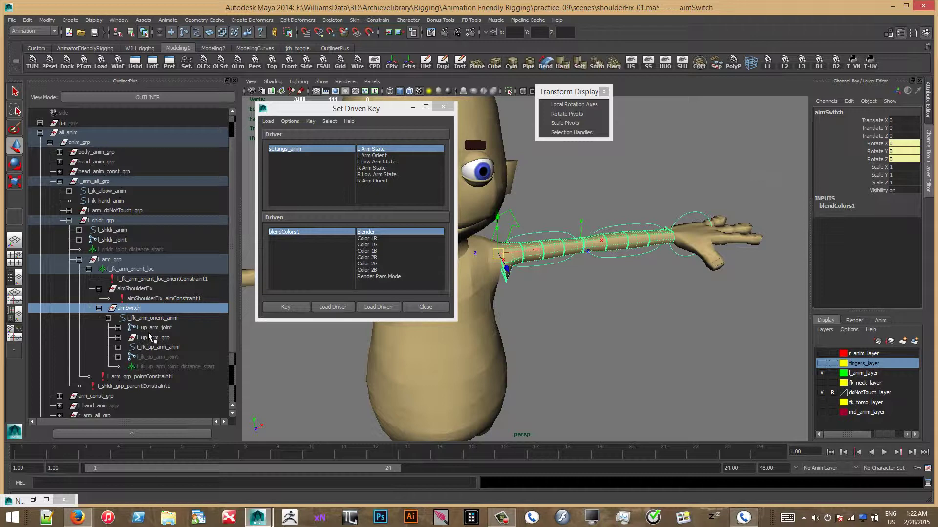
click(297, 150)
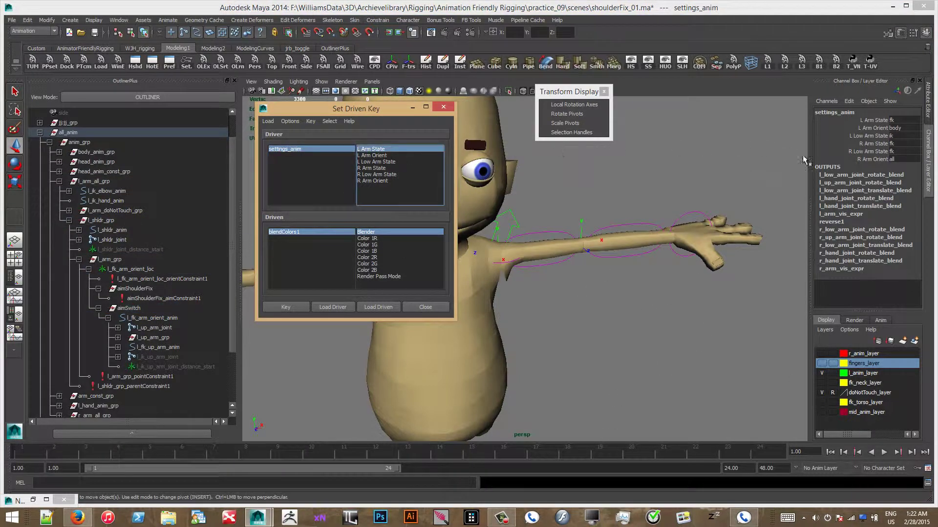
click(301, 232)
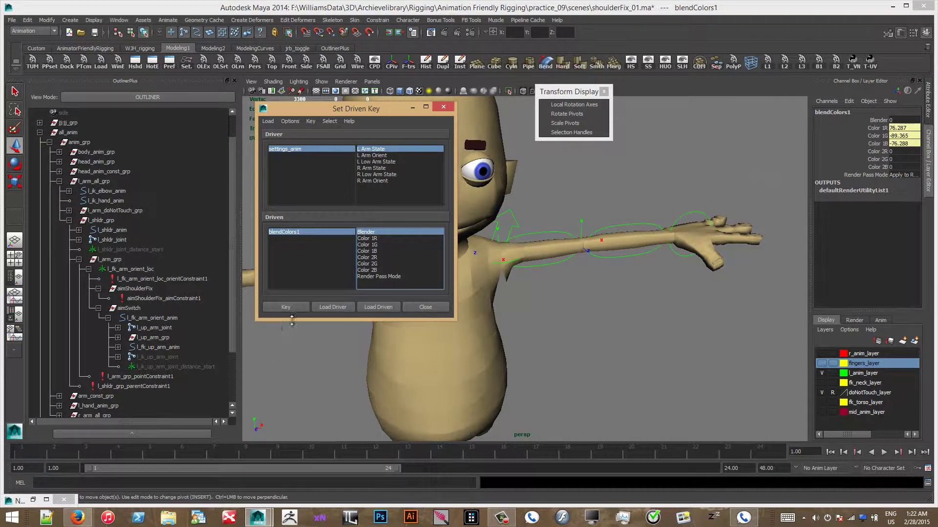
click(289, 307)
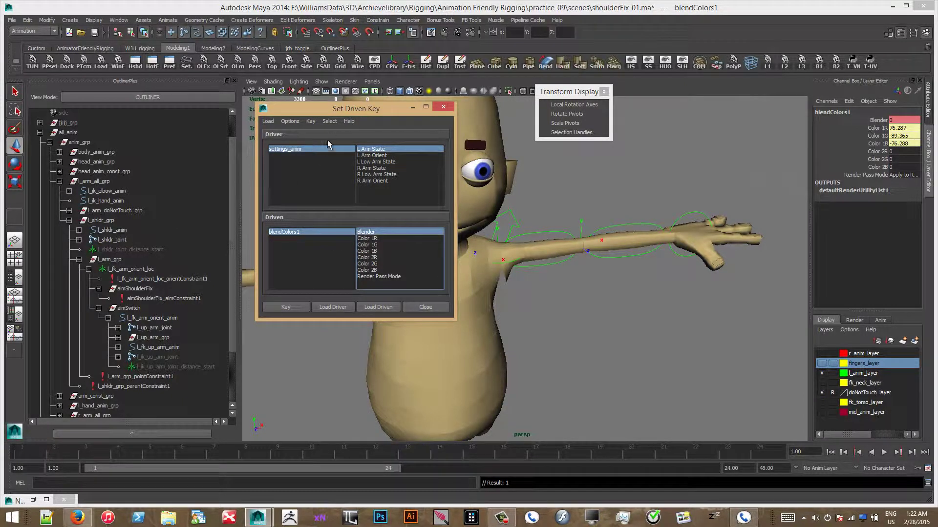
Step: Select the driver settings_anim with its L Arm State attribute and switch L Arm State to ik
click(394, 148)
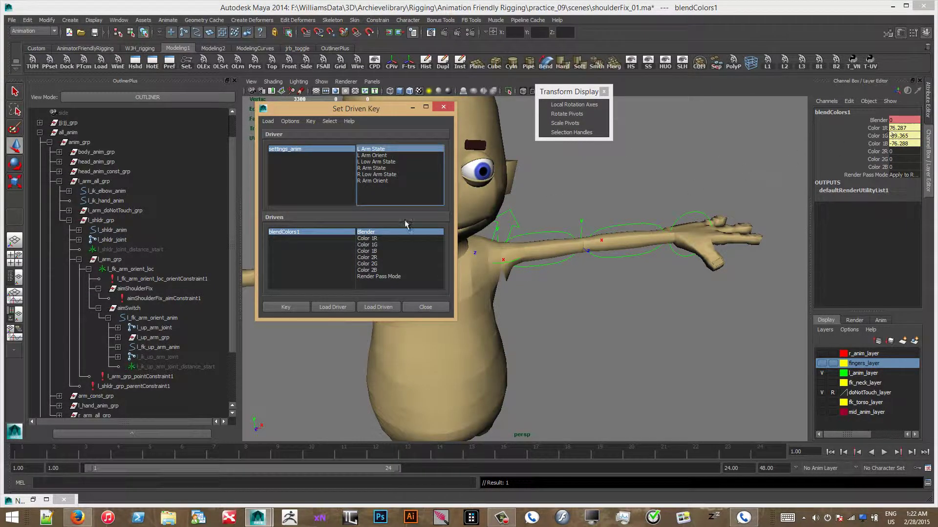
click(288, 150)
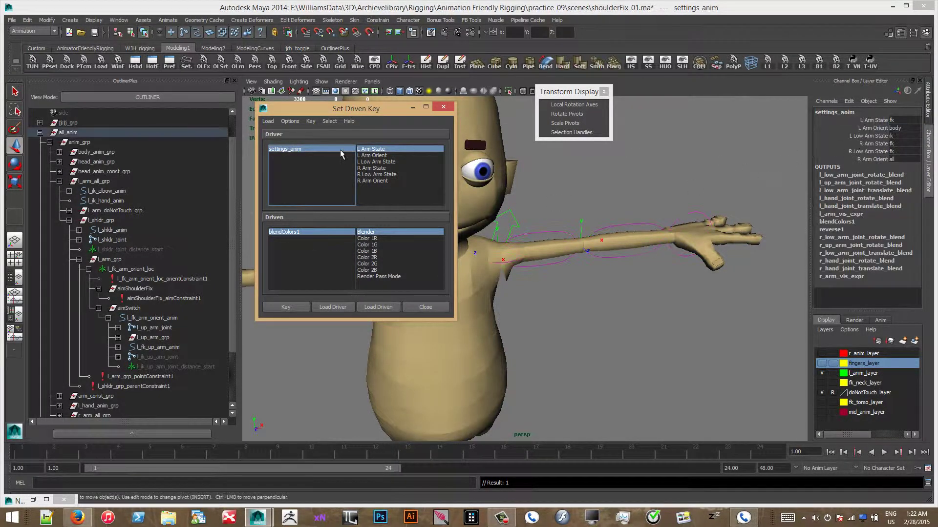
click(890, 121)
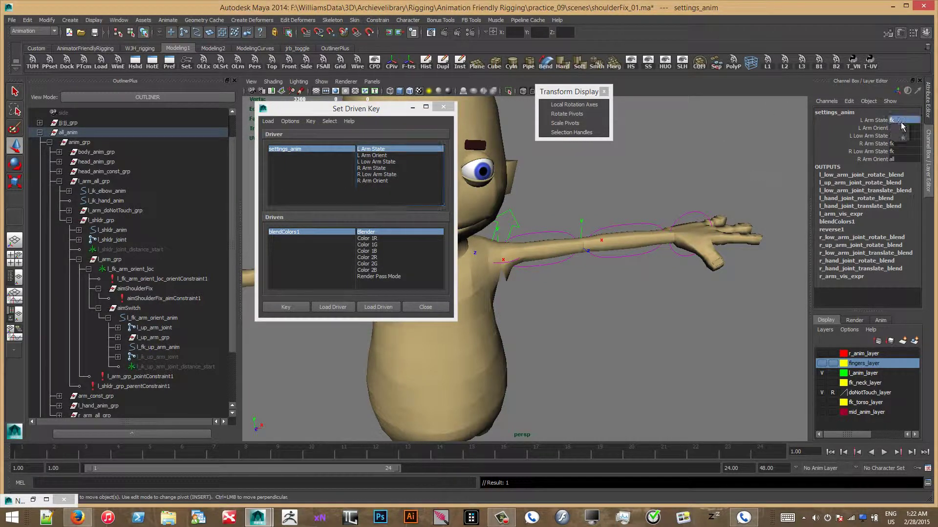
click(901, 143)
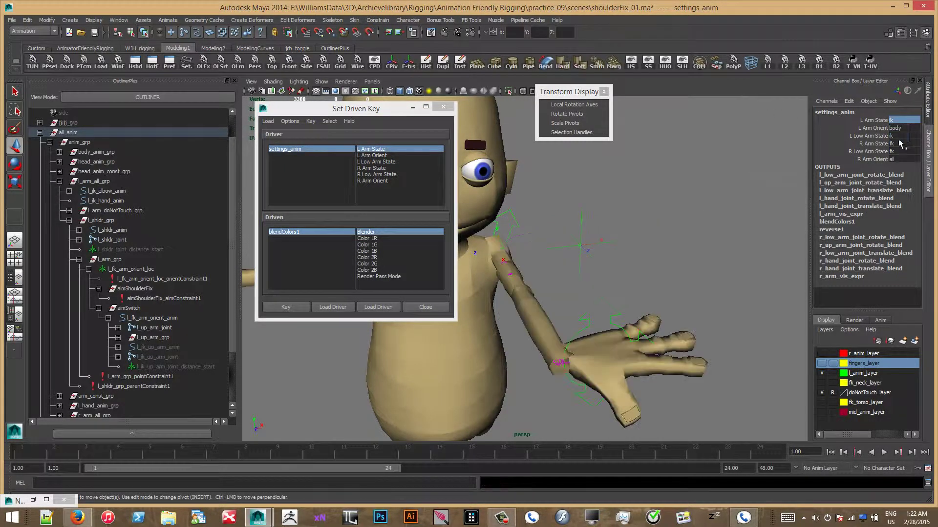
Step: Set the blendColors node's Blender to 1, key it against L Arm State, and close Set Driven Key
click(299, 231)
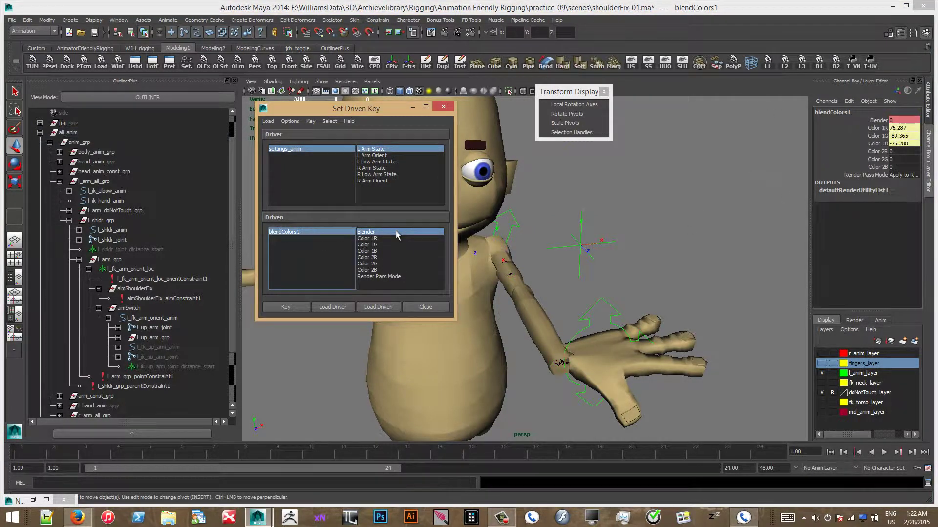
double_click(901, 121)
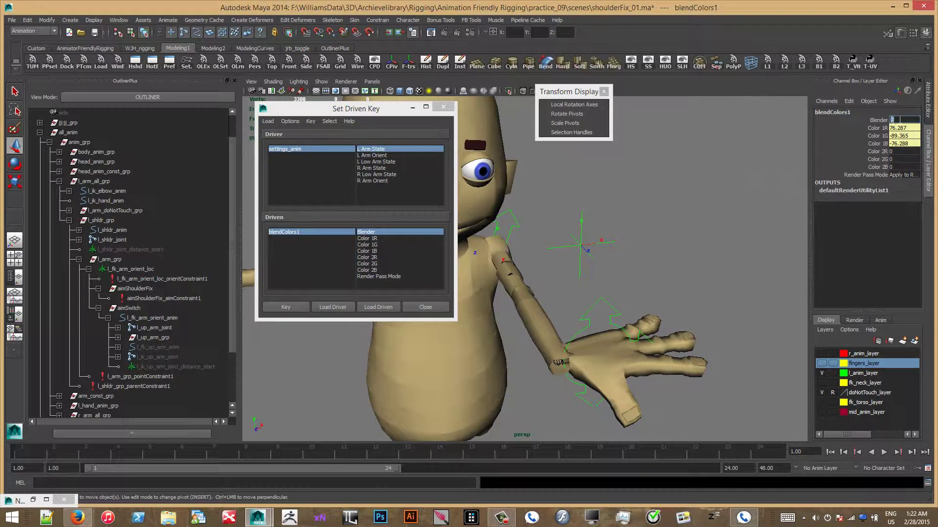
text(1)
key(Return)
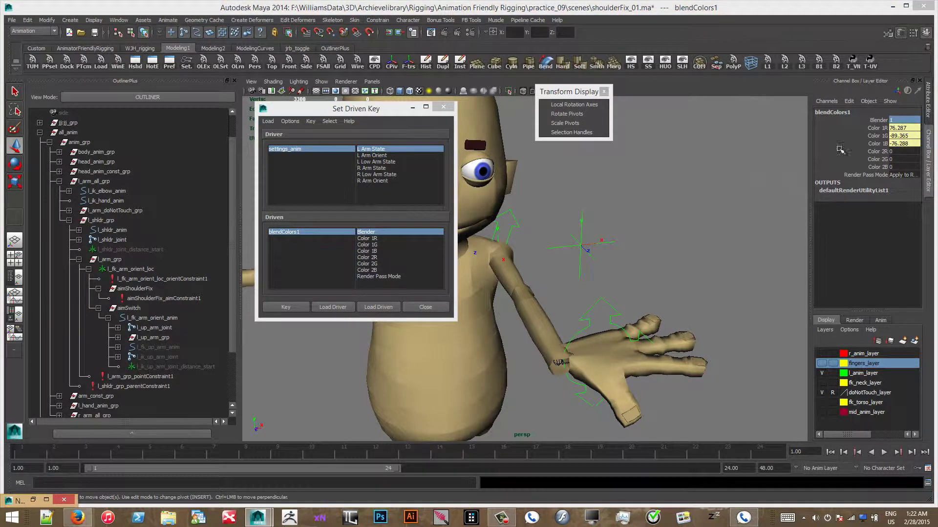
click(279, 308)
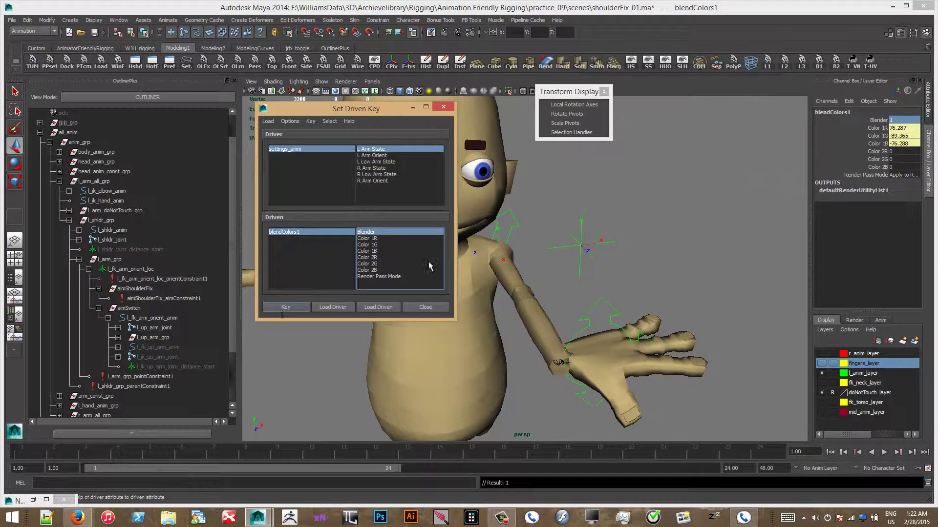
click(425, 308)
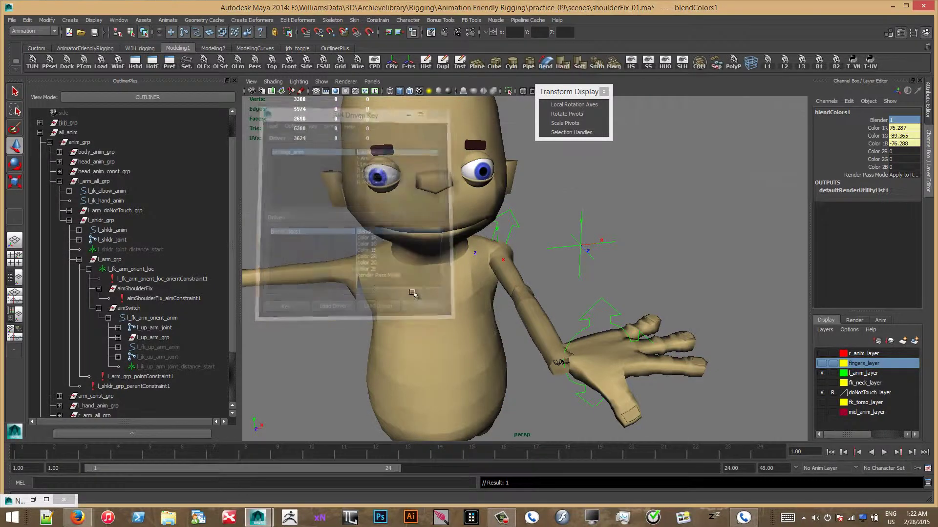
Step: Toggle settings_anim's L Arm State to fk and back to ik, checking aimSwitch's rotation in each state
scroll(195, 345, down, 3)
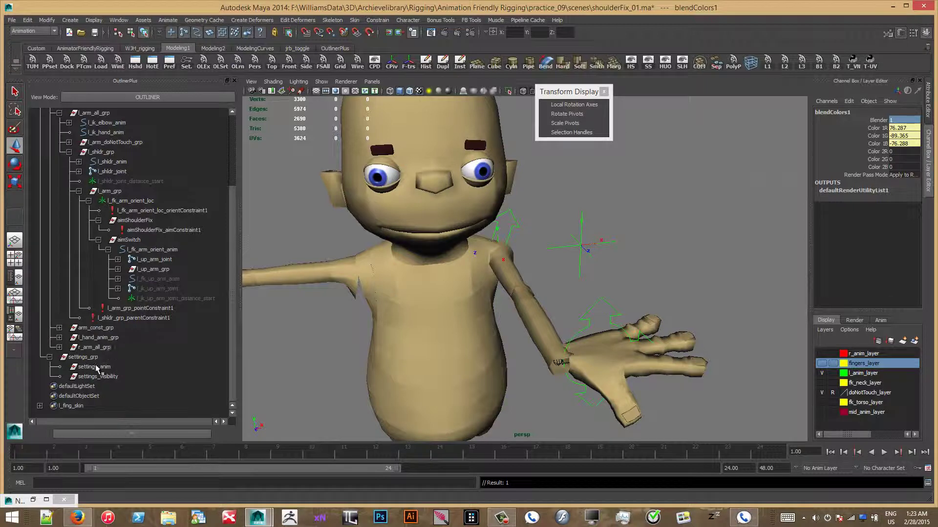
click(97, 368)
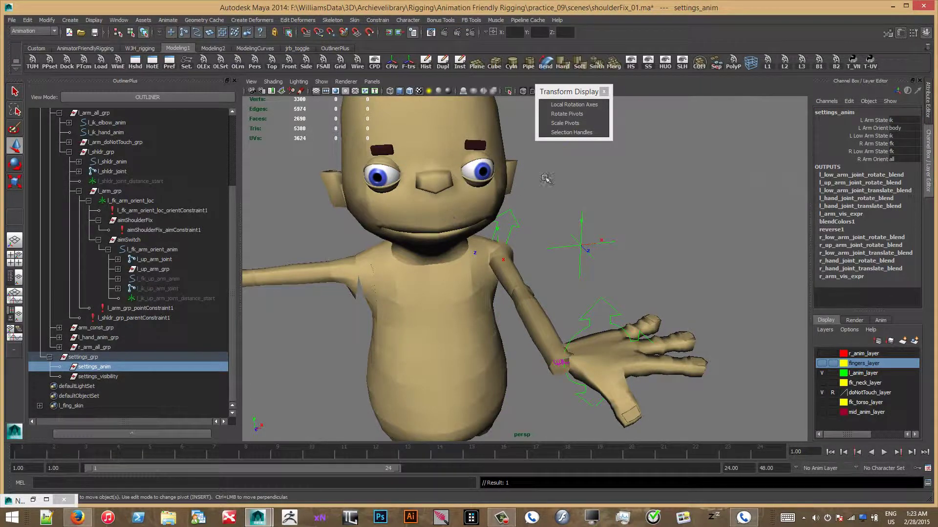
click(901, 120)
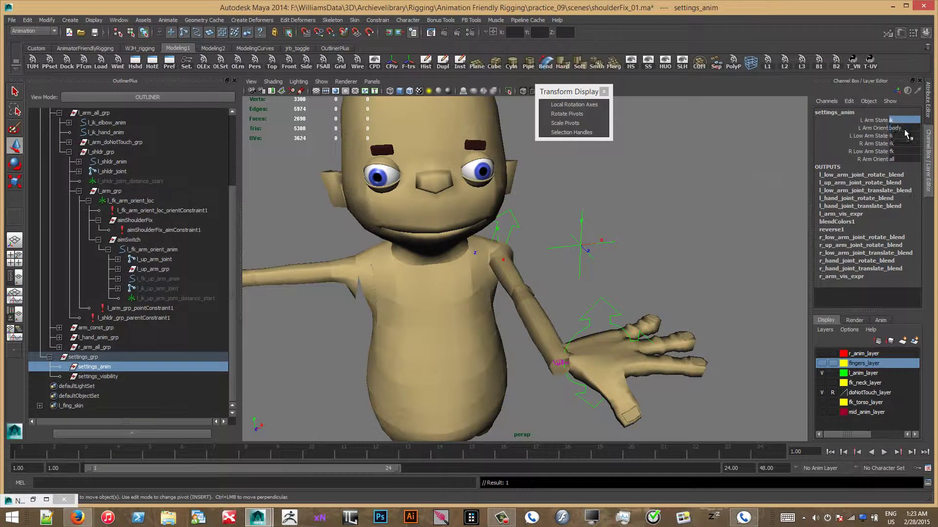
middle_drag(732, 196, 528, 247)
click(130, 241)
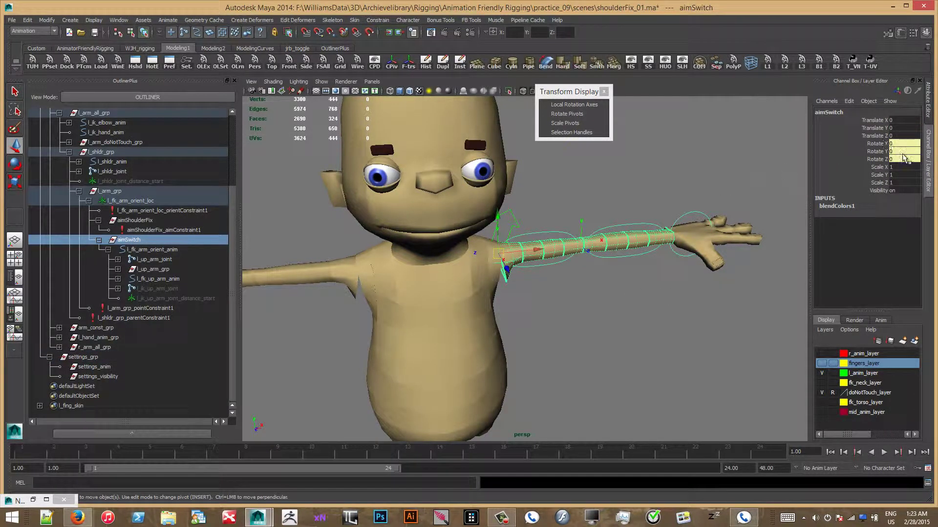
click(84, 366)
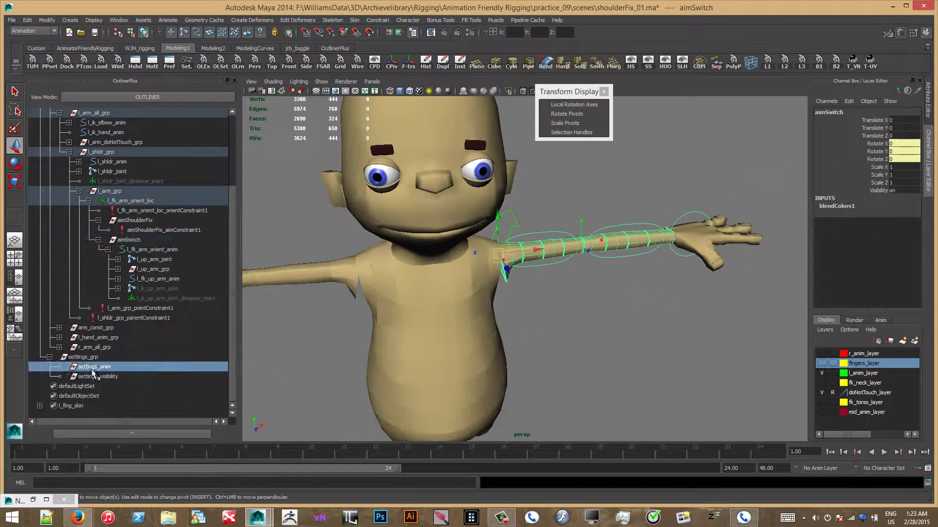
click(901, 121)
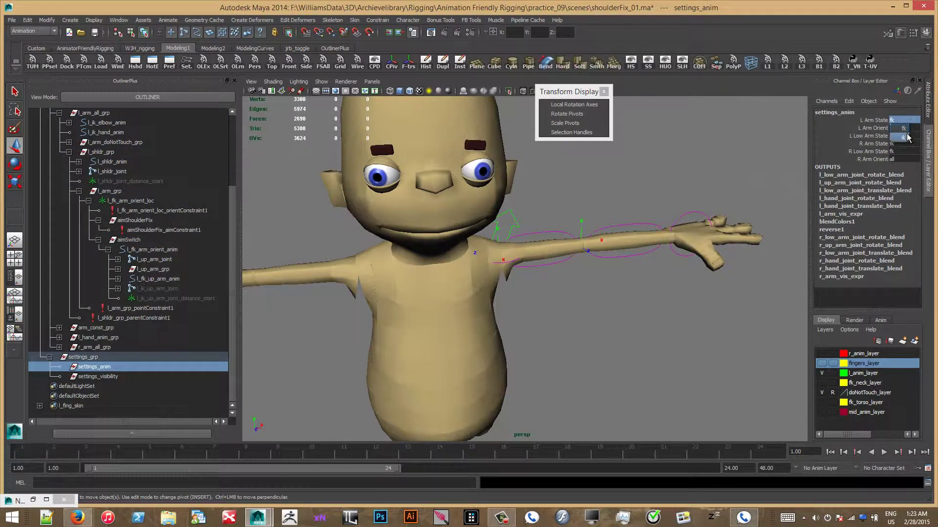
click(899, 132)
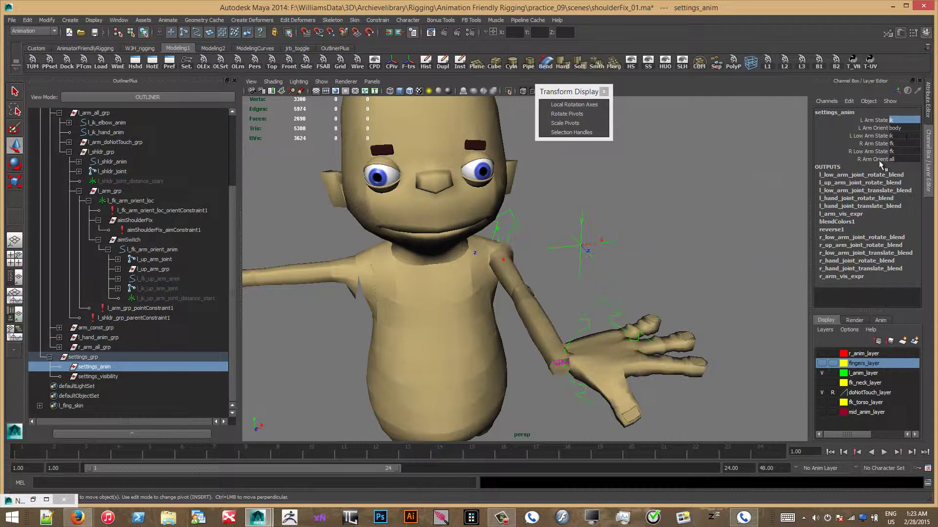
click(137, 240)
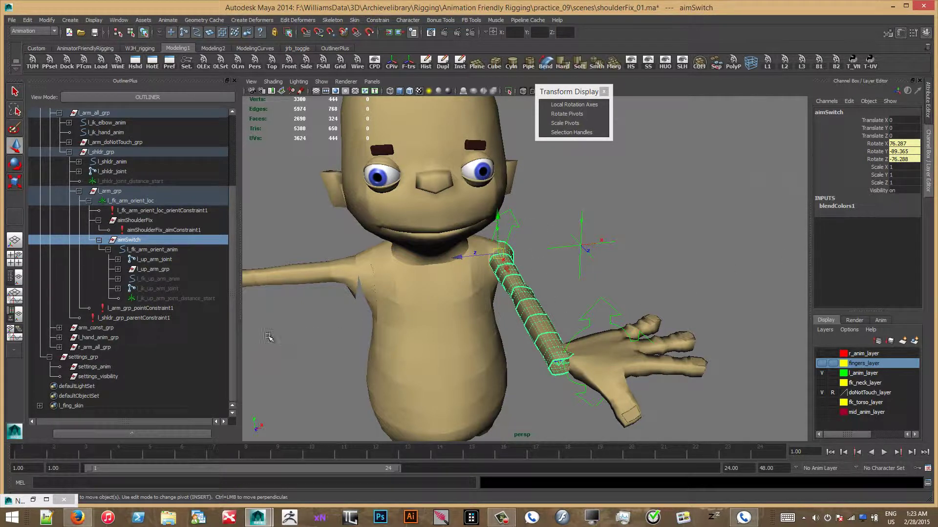
Step: Test the shoulder by moving l_ik_hand_anim around the body, ending at about X 0.559, Y 2.327, Z 0.961
click(611, 298)
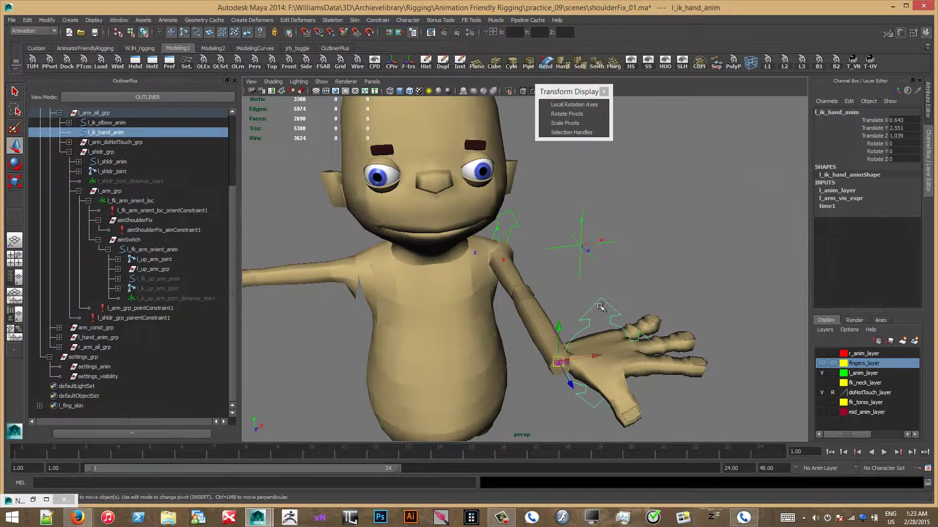
alt+drag(599, 307, 369, 344)
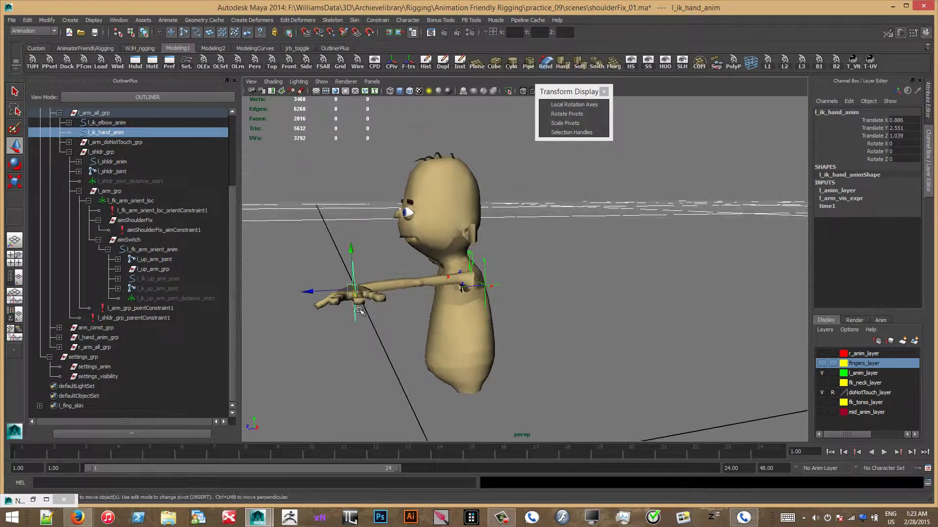
drag(354, 290, 532, 356)
drag(495, 297, 501, 283)
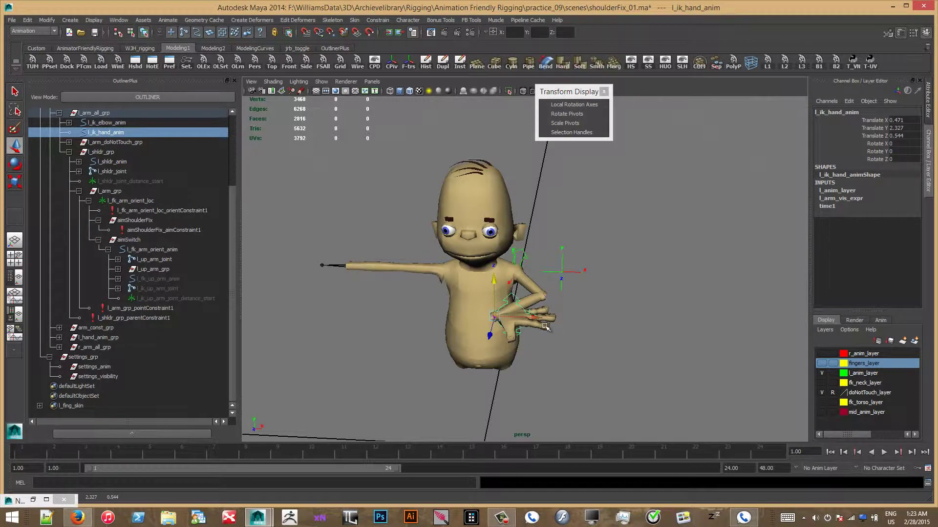
drag(541, 319, 554, 319)
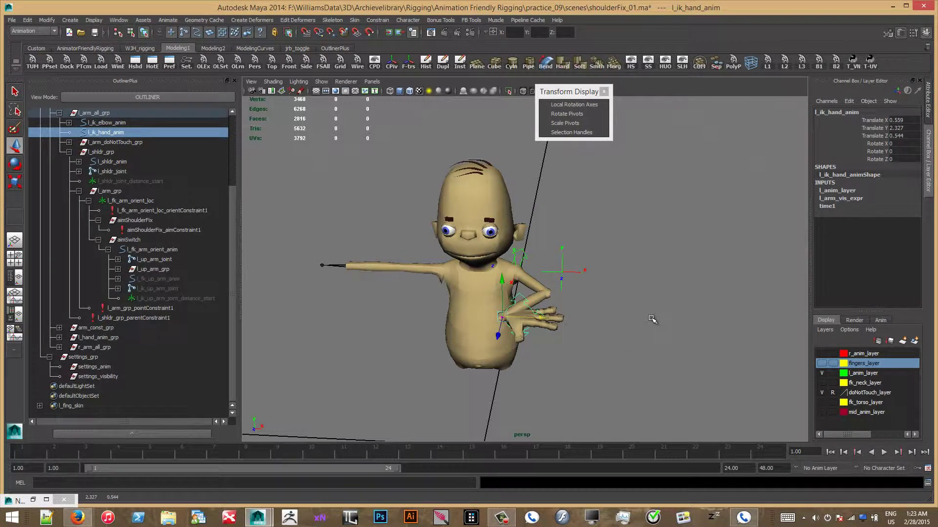
alt+drag(510, 295, 563, 247)
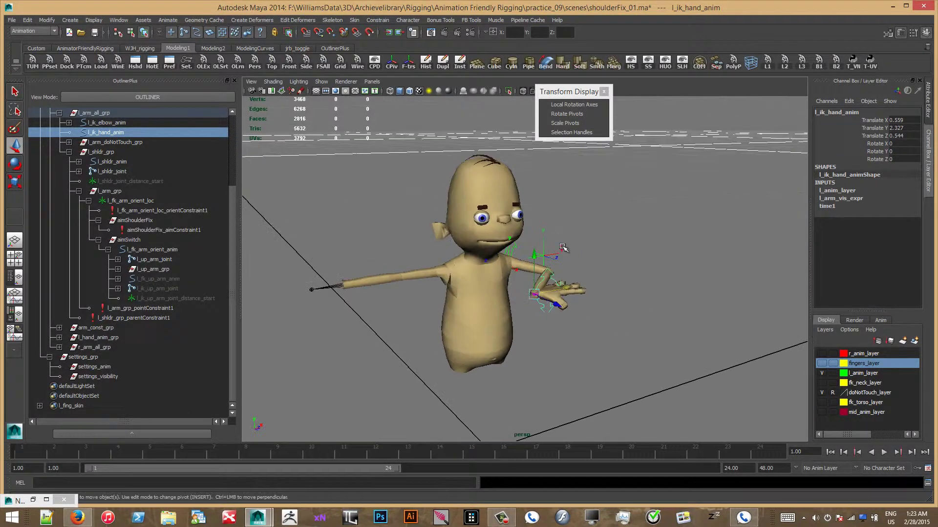
drag(556, 309, 574, 292)
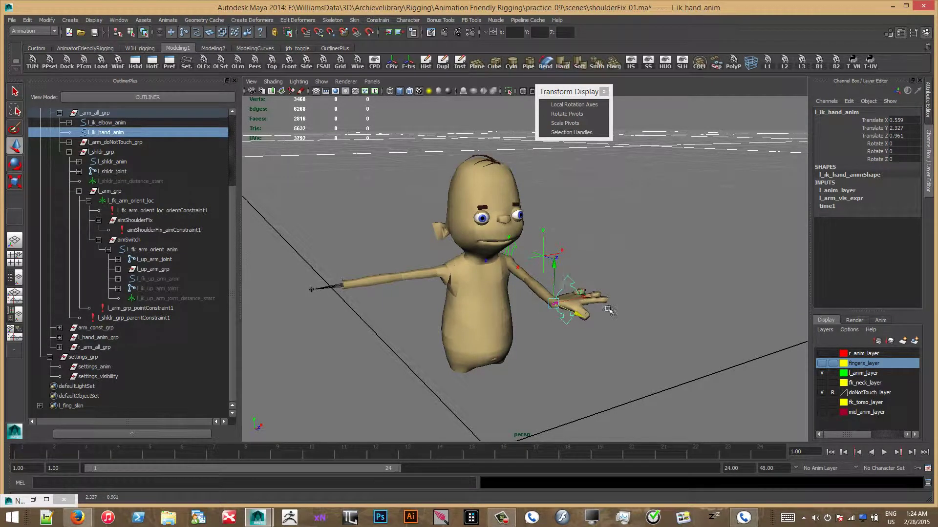
Step: Show mid_anim_layer and rotate the chest control shldr_anim to about 37 degrees in Z
click(822, 412)
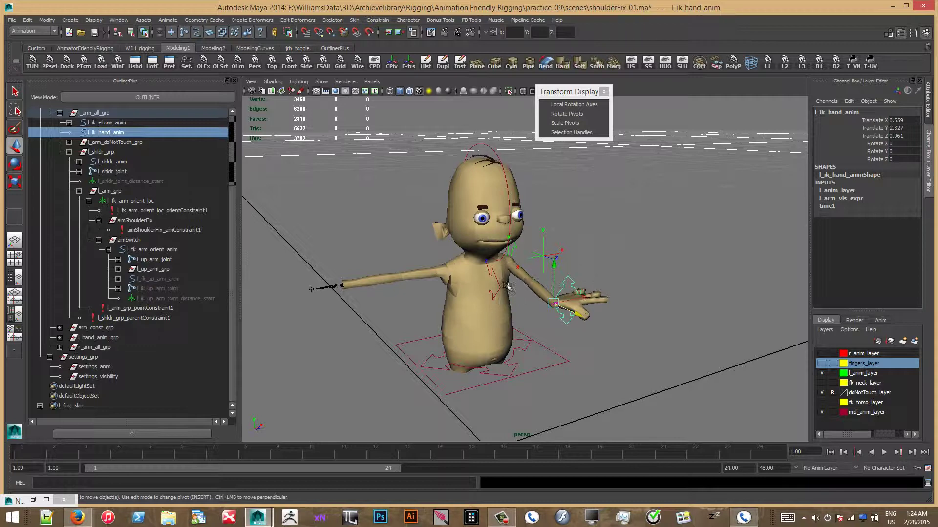
scroll(535, 320, up, 4)
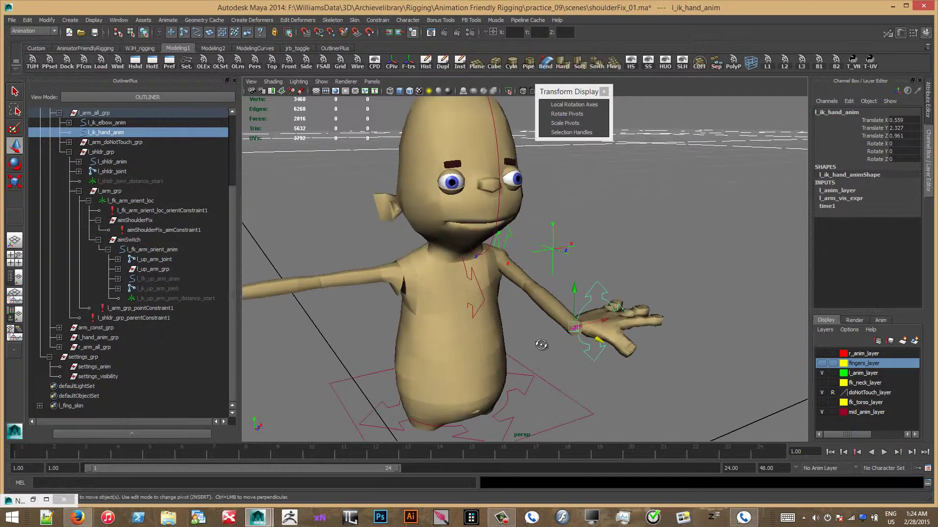
click(506, 307)
click(492, 298)
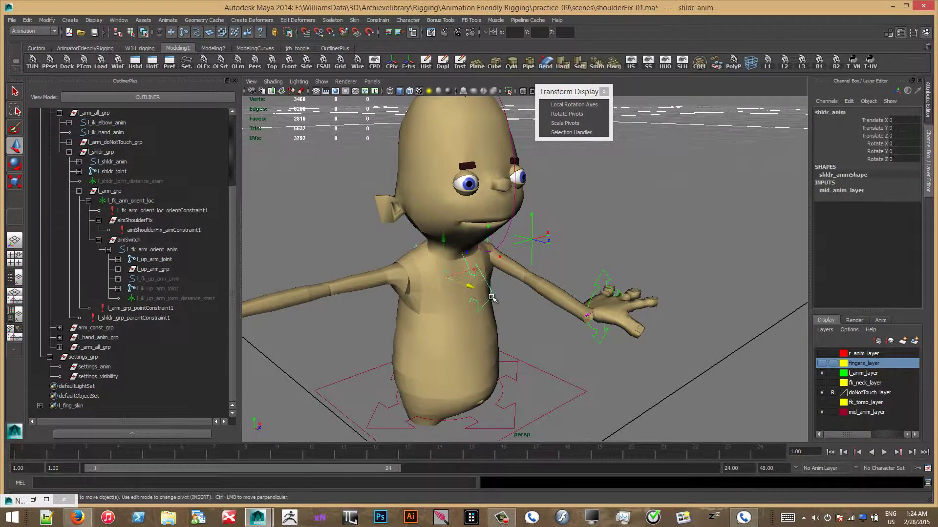
key(e)
alt+drag(459, 244, 415, 249)
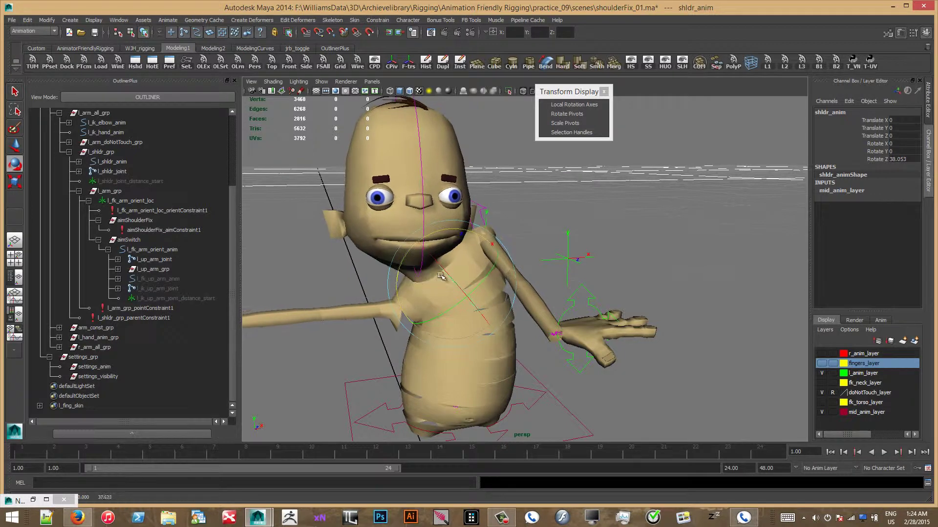
Step: Adjust the left IK hand control's height and raise l_ik_elbow_anim to a Translate Y of about 2.908
click(586, 296)
key(w)
drag(556, 292, 556, 281)
click(561, 234)
alt+drag(561, 234, 506, 230)
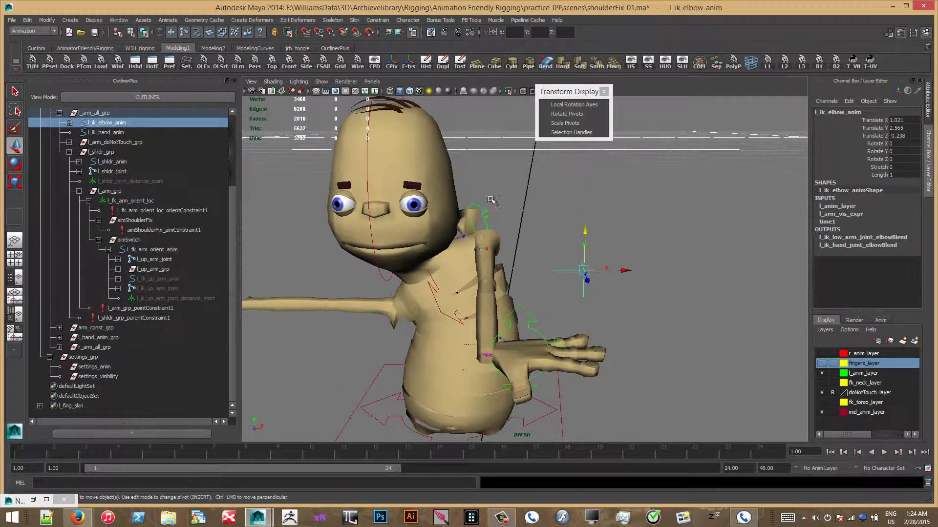
drag(584, 249, 581, 215)
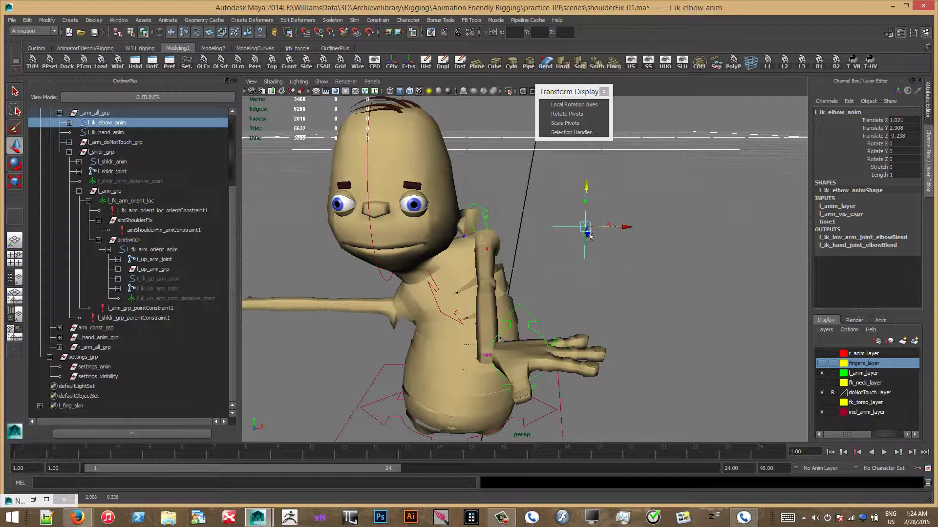
alt+drag(512, 284, 532, 263)
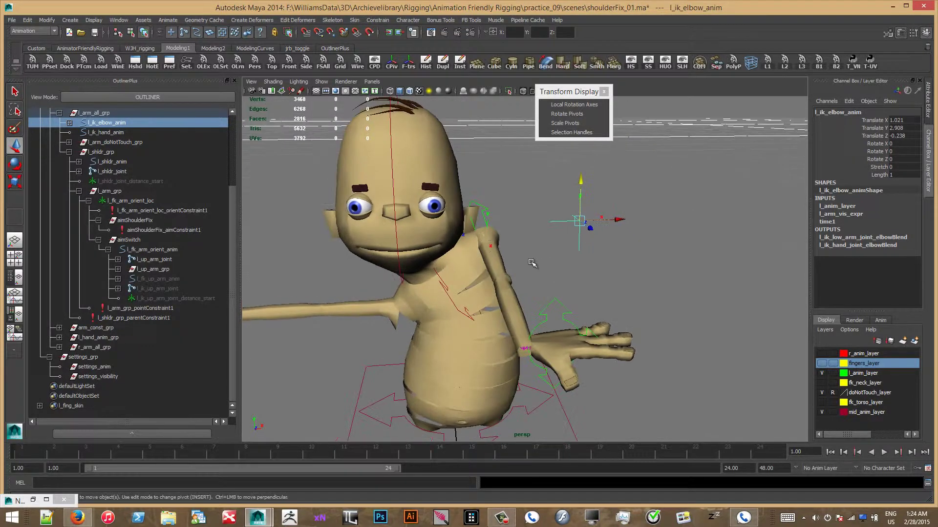
Step: Rotate shldr_anim in several directions to test the IK shoulder, ending at about X 3.944, Y -12.607, Z 6.225
click(457, 307)
key(e)
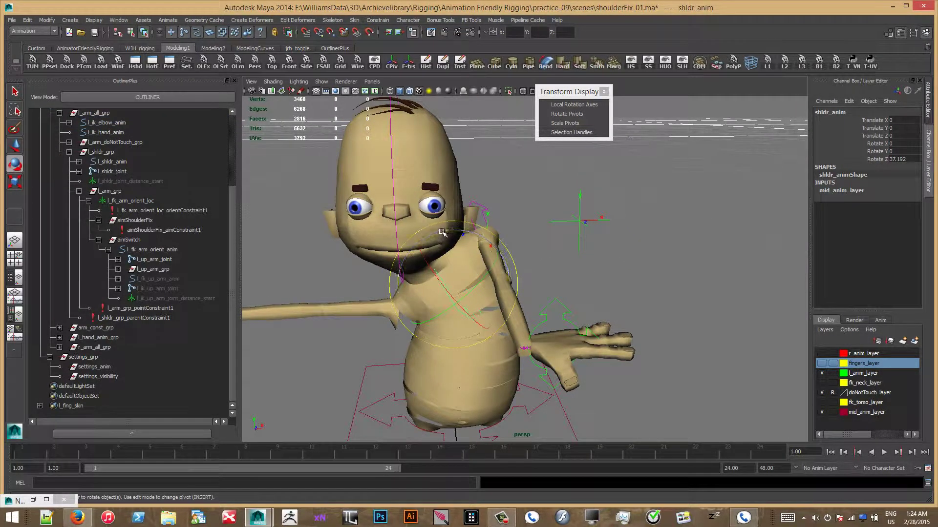
drag(442, 232, 478, 201)
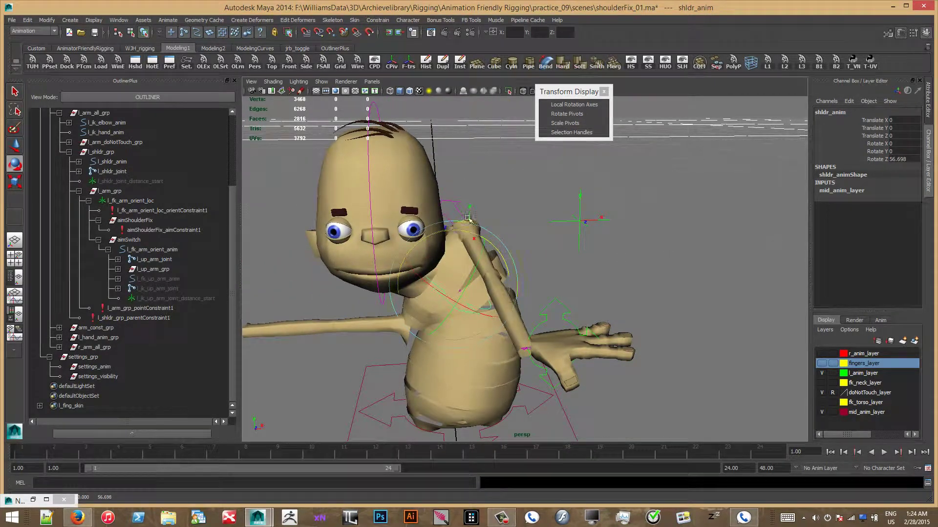
drag(466, 234, 472, 250)
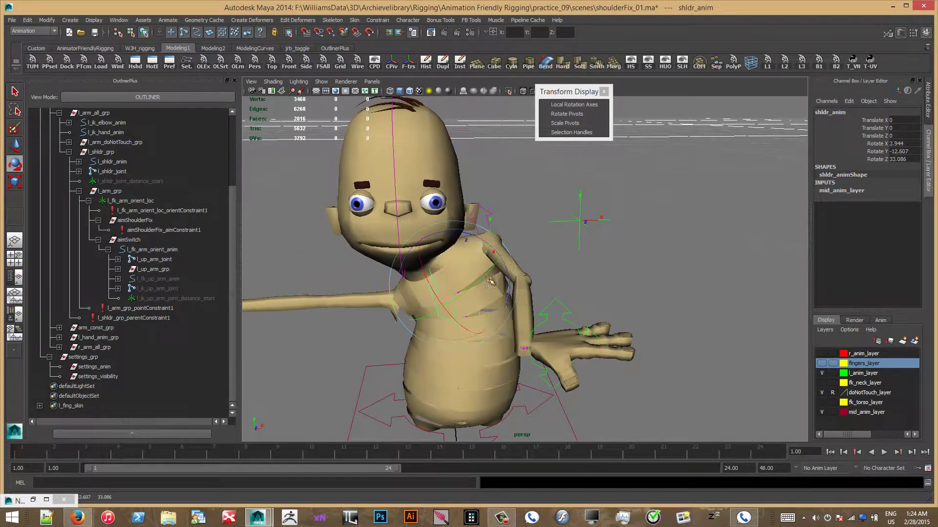
alt+drag(559, 299, 562, 278)
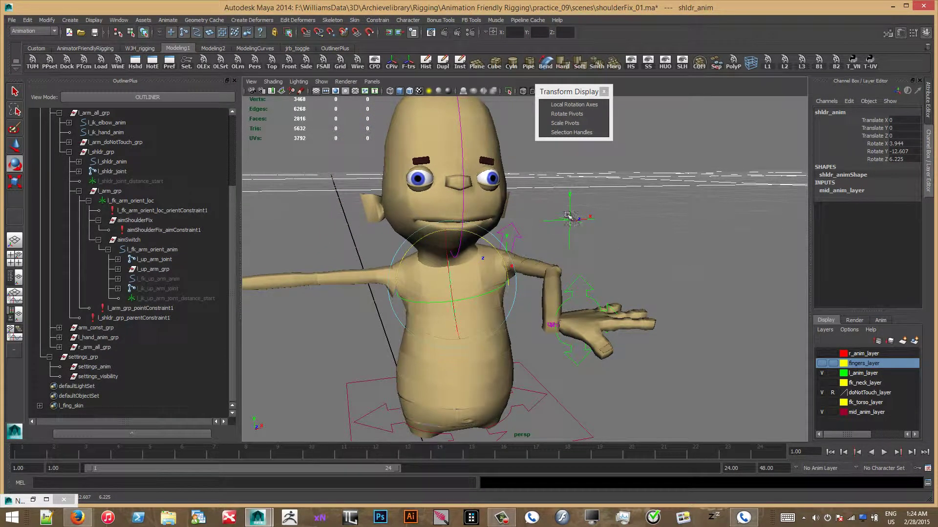
Step: Reset the X, Y and Z rotation of the chest control shldr_anim to 0 and select l_ik_hand_anim
drag(906, 153, 907, 159)
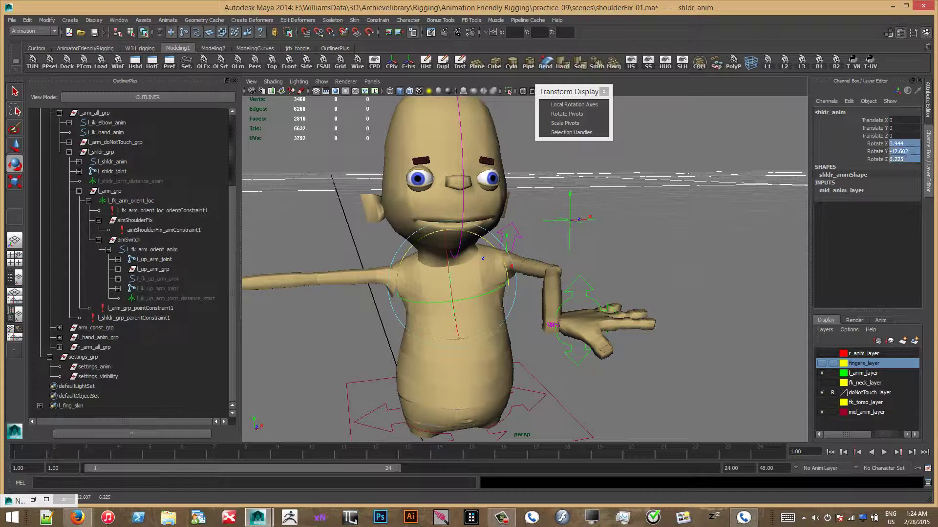
text(0)
key(Return)
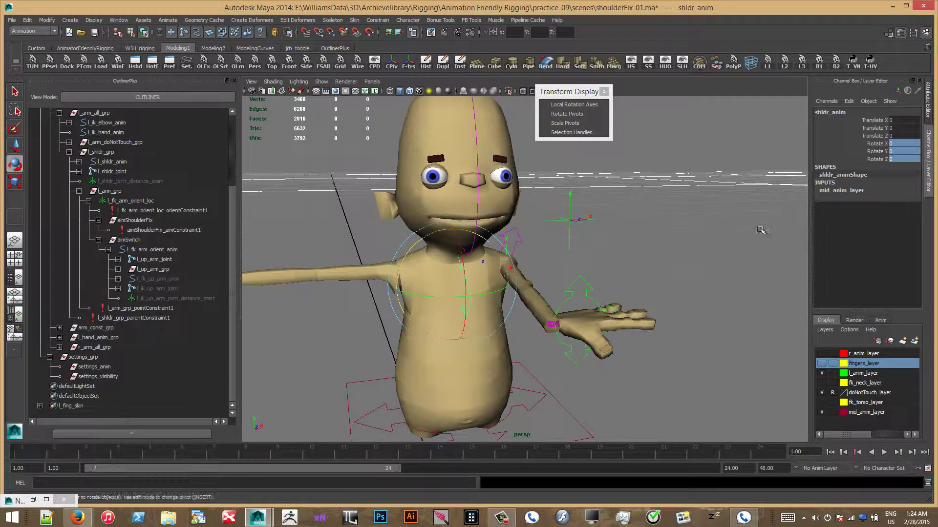
click(577, 276)
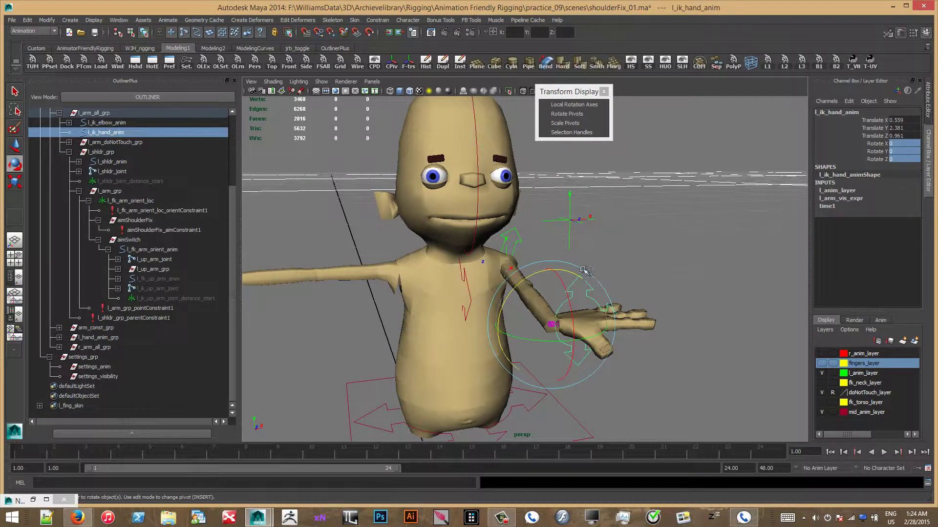
Step: Hide the local rotation axes of aimSwitch, aimShoulderFix and l_ik_elbow_anim, and clear the selection
click(128, 240)
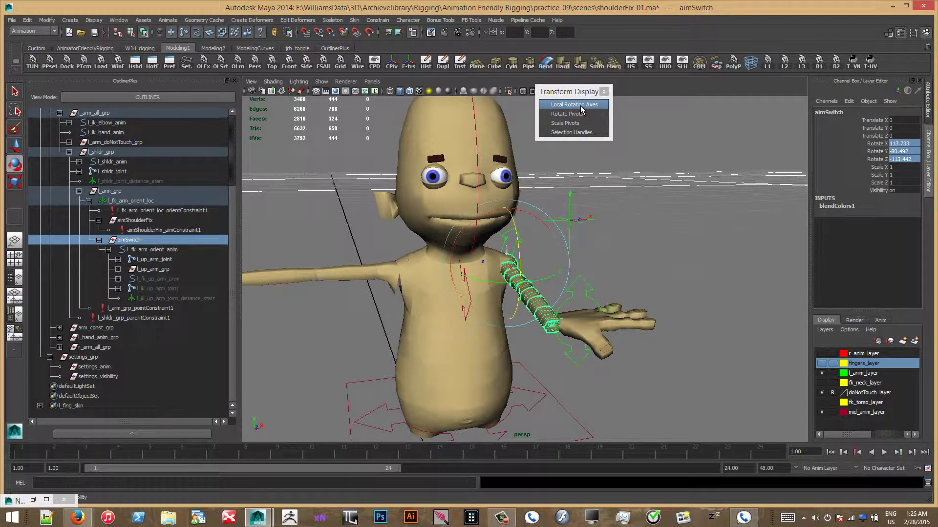
click(141, 221)
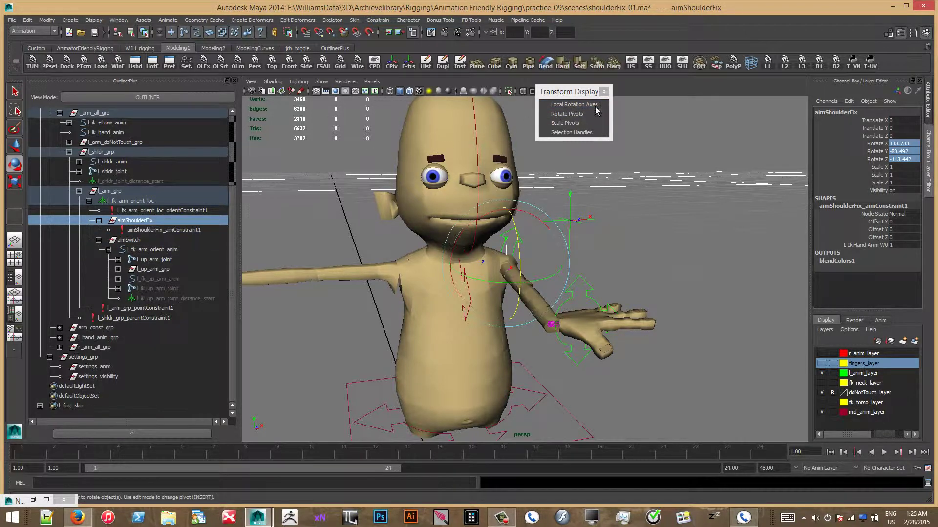
click(590, 217)
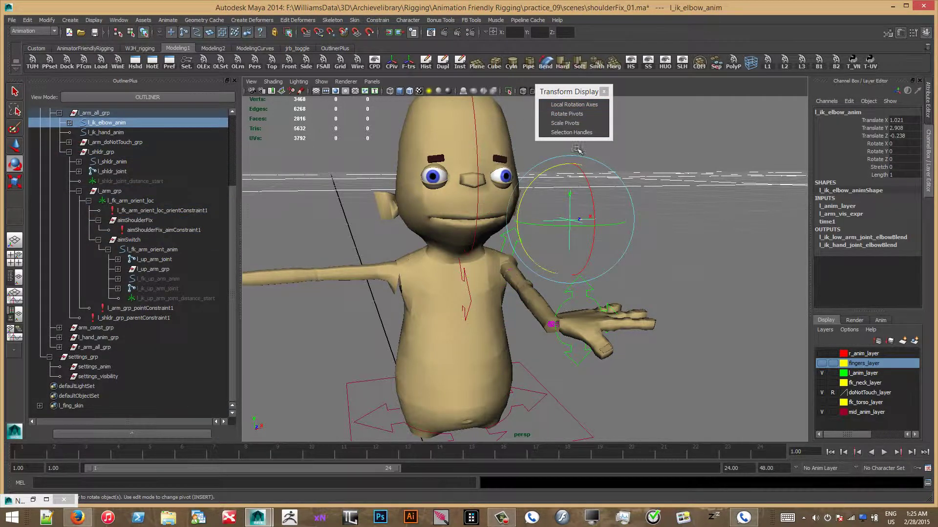
click(655, 224)
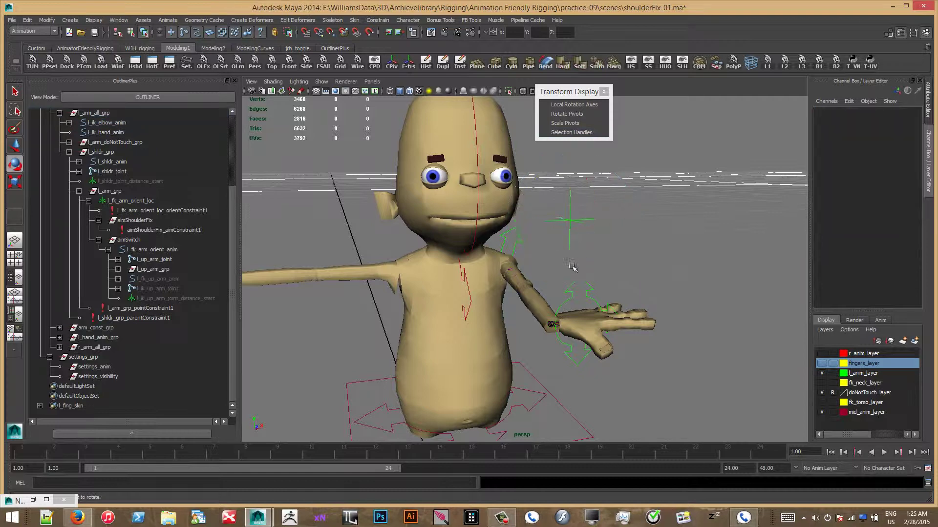
Step: Move l_ik_hand_anim outward to about Translate X 1.28, Y 2.381, Z 0.794
click(586, 284)
alt+drag(606, 288, 547, 318)
key(w)
alt+drag(547, 318, 579, 330)
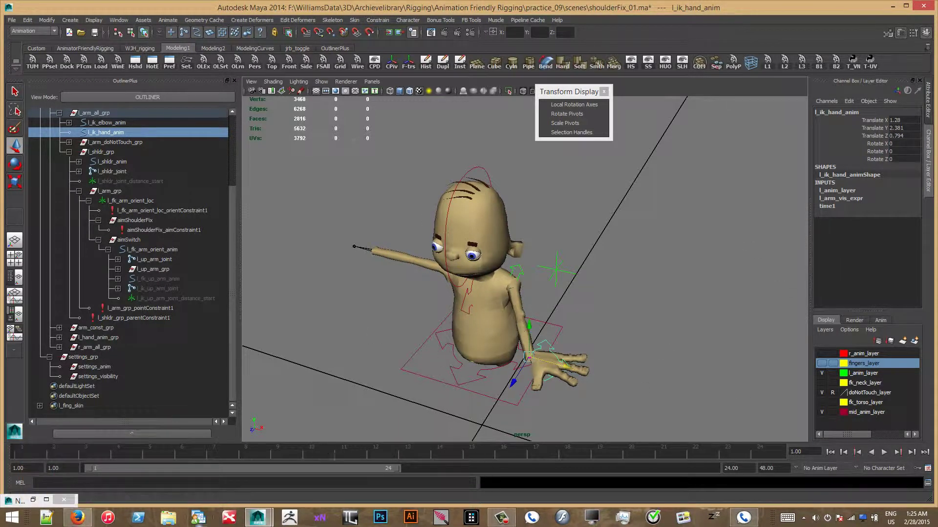
Step: Switch to the web browser, highlight "Understanding Aim Constraints" in the YouTube tutorial's title, and return to Maya with nothing selected
click(77, 517)
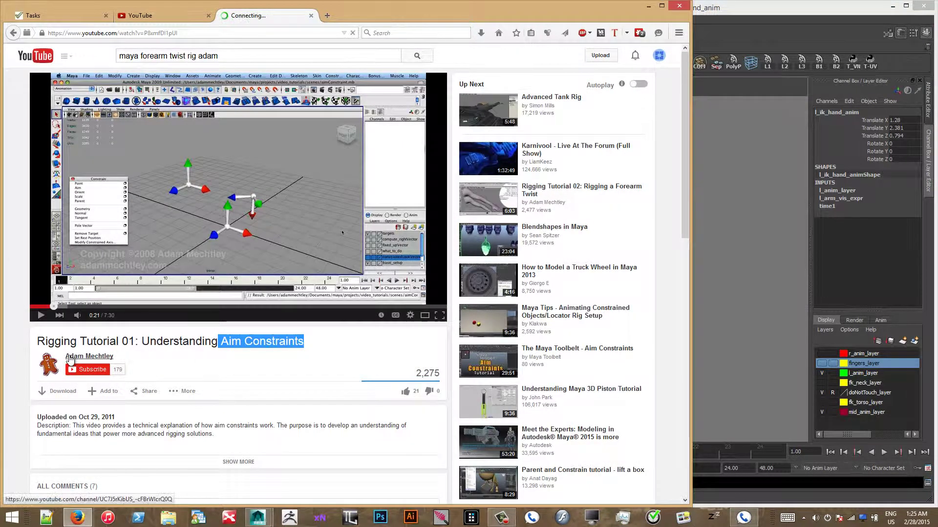
mouse_move(110, 360)
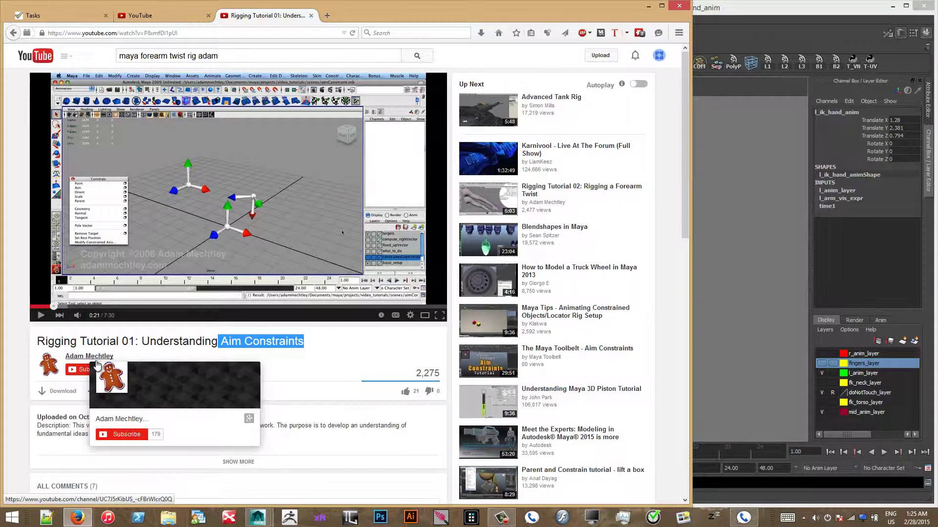
click(216, 350)
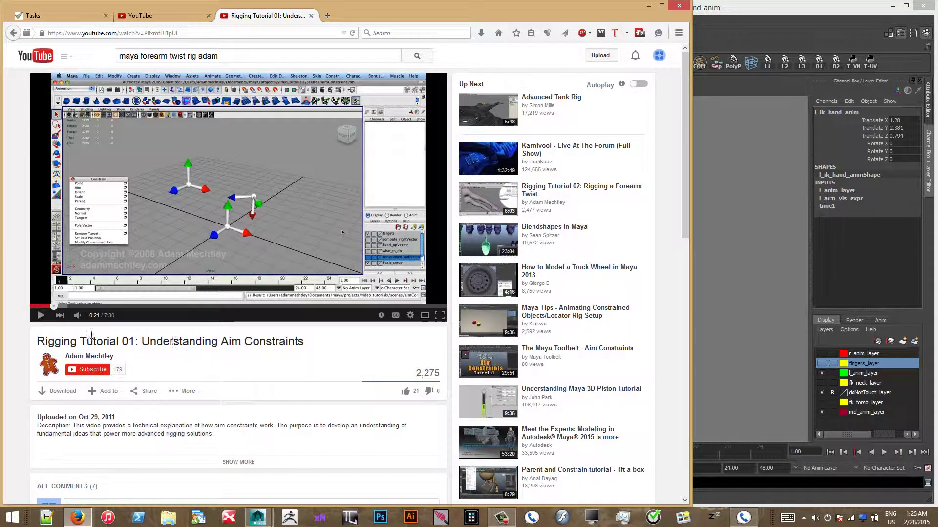
drag(178, 339, 304, 338)
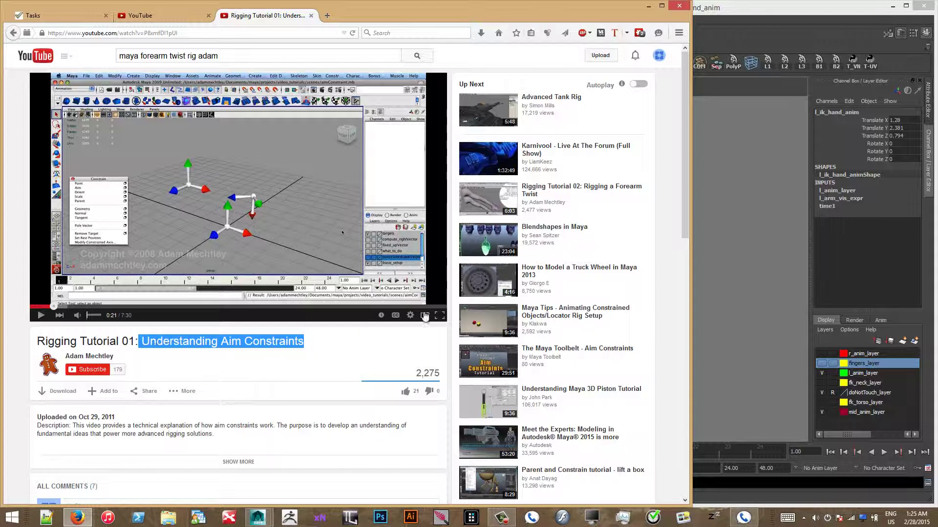
key(alt+Tab)
click(416, 343)
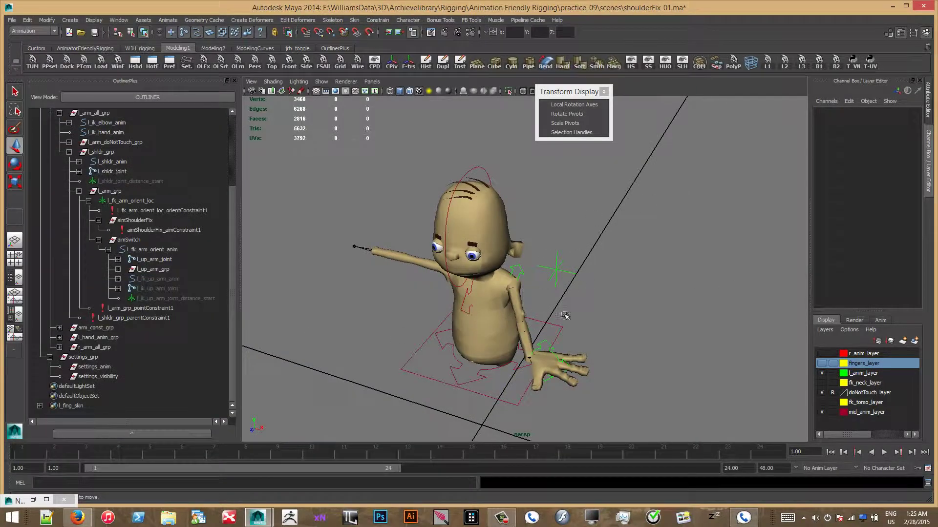
Step: Revisit the YouTube page for Rigging Tutorial 01 on aim constraints in the web browser and return to Maya
click(78, 518)
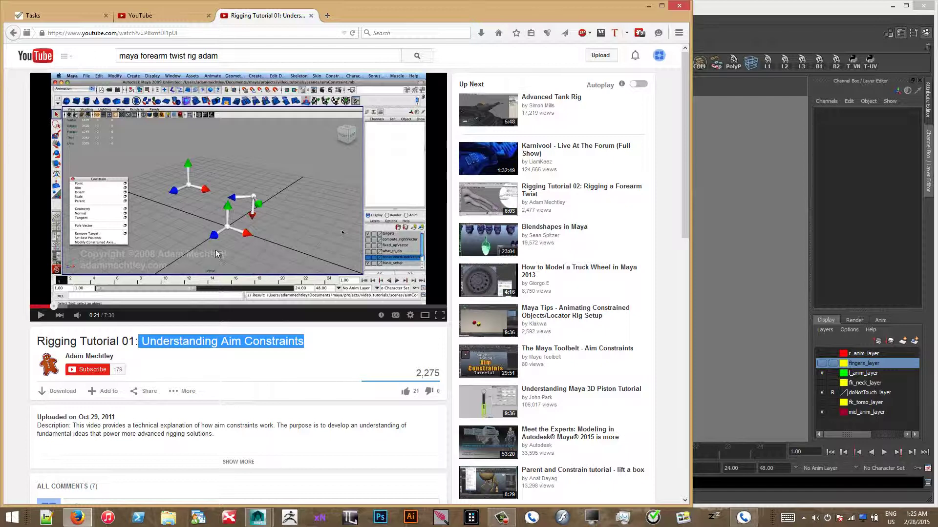
click(723, 257)
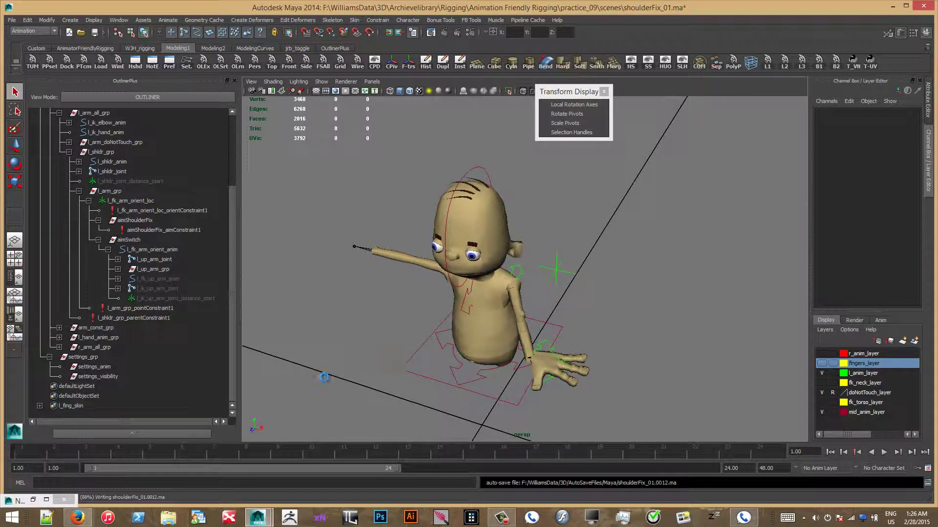
click(84, 521)
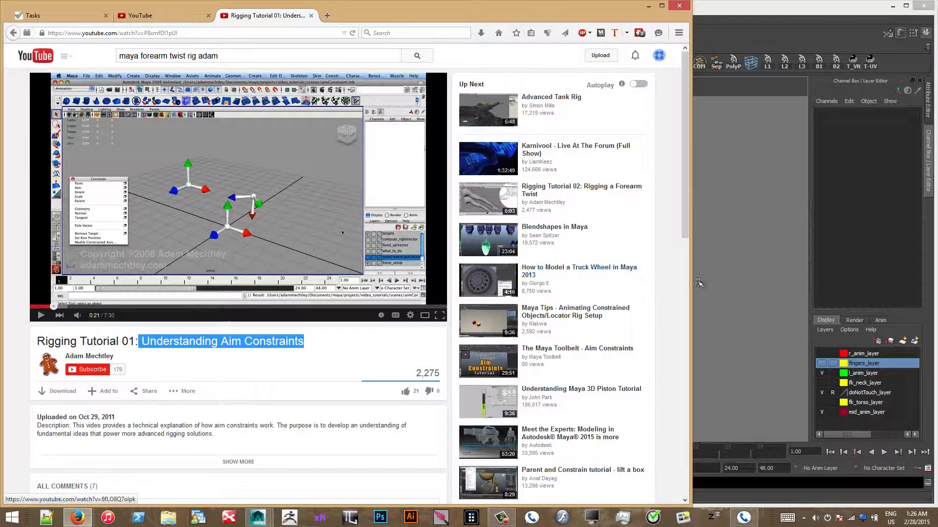
click(758, 320)
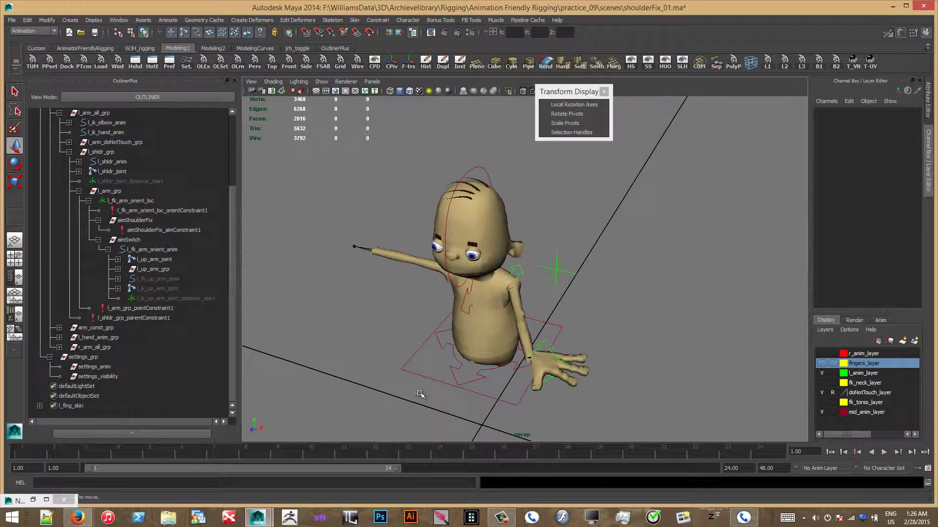